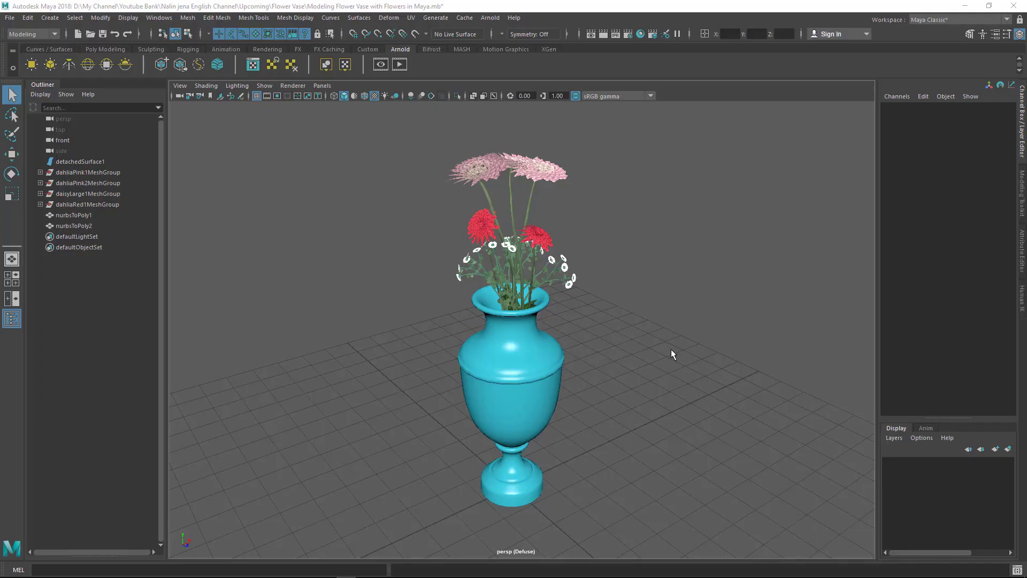
# Inspect the vase and its flowers from several angles
pyautogui.scroll(-5, 629, 343)
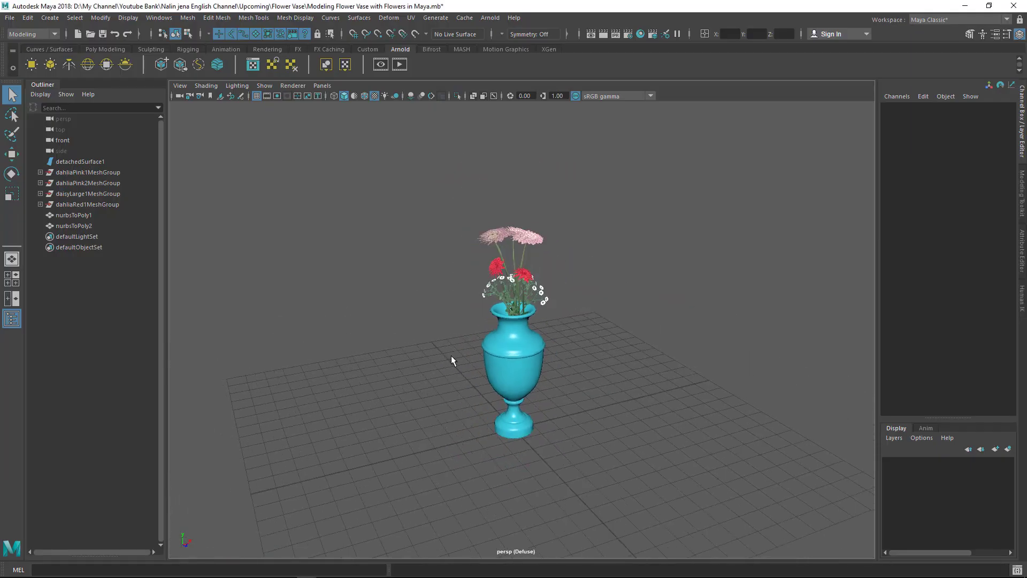
pyautogui.moveTo(452, 219); pyautogui.dragTo(618, 468)
pyautogui.keyDown('alt'); pyautogui.moveTo(615, 406); pyautogui.dragTo(575, 419); pyautogui.keyUp('alt')
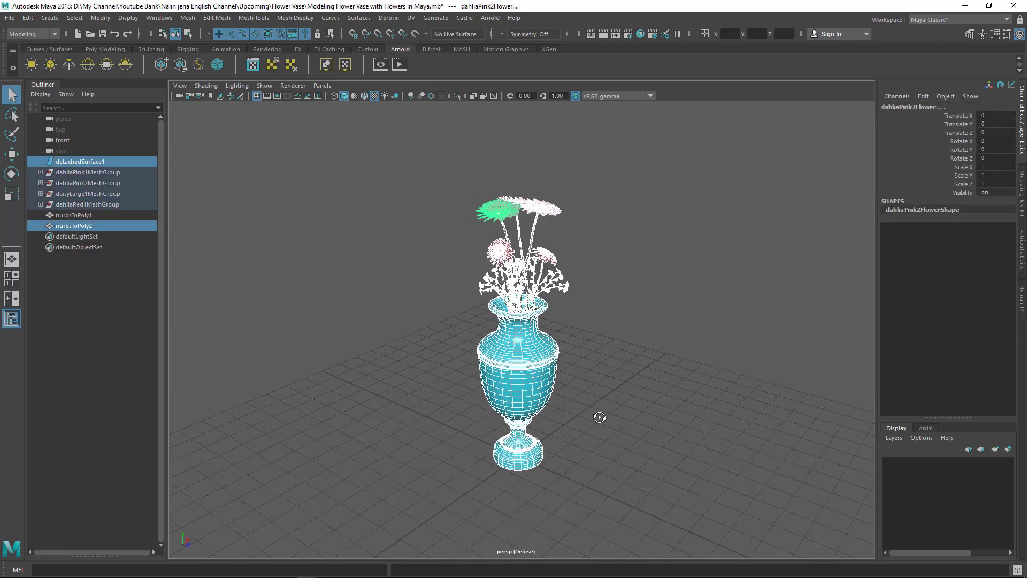
pyautogui.click(574, 419)
pyautogui.moveTo(422, 201); pyautogui.dragTo(582, 486)
pyautogui.moveTo(571, 211)
pyautogui.mouseDown()
pyautogui.moveTo(273, 387)
pyautogui.moveTo(289, 390)
pyautogui.mouseUp()
pyautogui.click(273, 387)
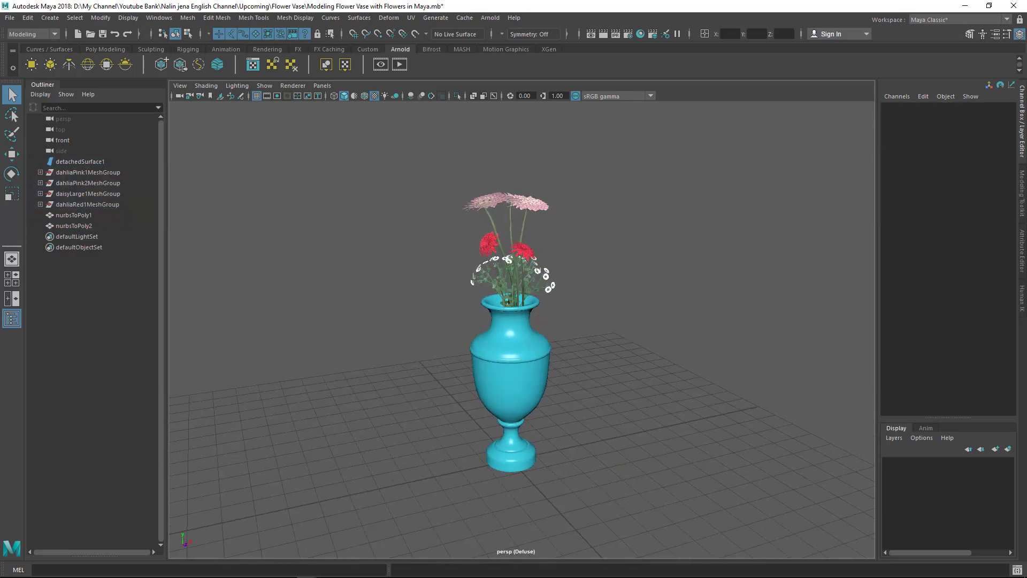
pyautogui.moveTo(420, 202); pyautogui.dragTo(662, 356)
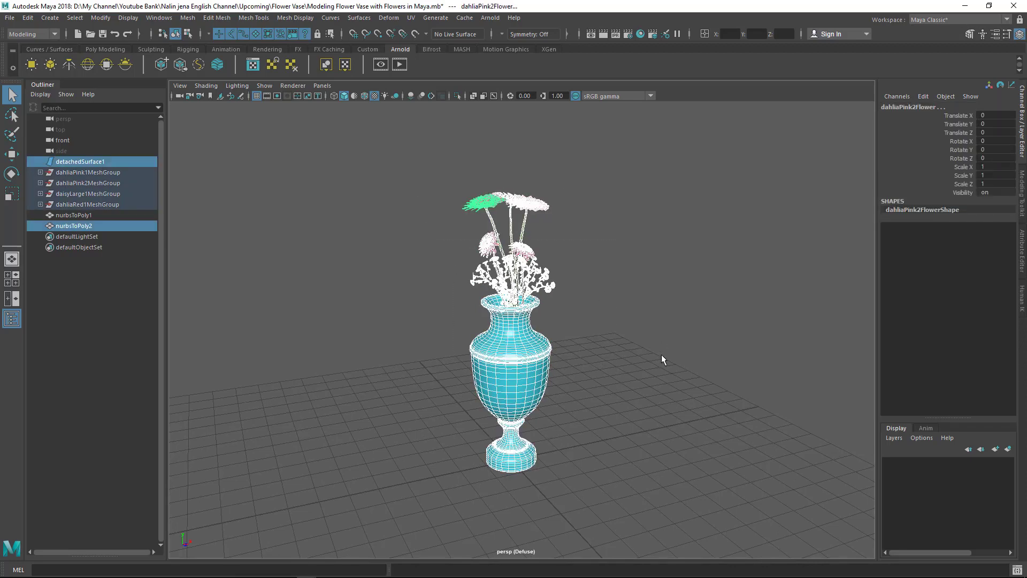
pyautogui.click(640, 355)
pyautogui.moveTo(553, 365)
pyautogui.keyDown('alt'); pyautogui.mouseDown()
pyautogui.moveTo(579, 393)
pyautogui.moveTo(305, 395)
pyautogui.mouseUp(); pyautogui.keyUp('alt')
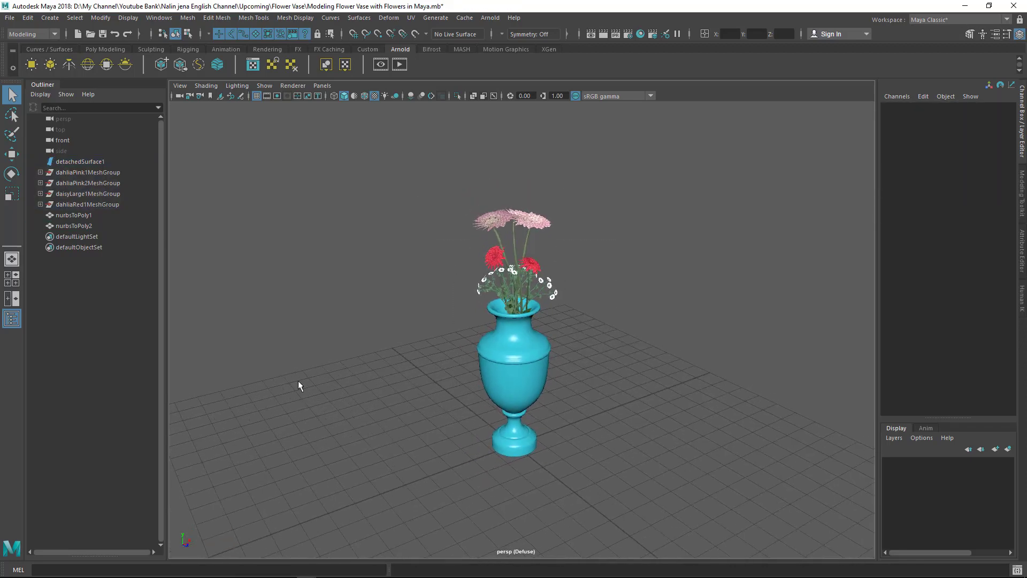
pyautogui.keyDown('alt'); pyautogui.moveTo(717, 452); pyautogui.dragTo(571, 384, button='right'); pyautogui.keyUp('alt')
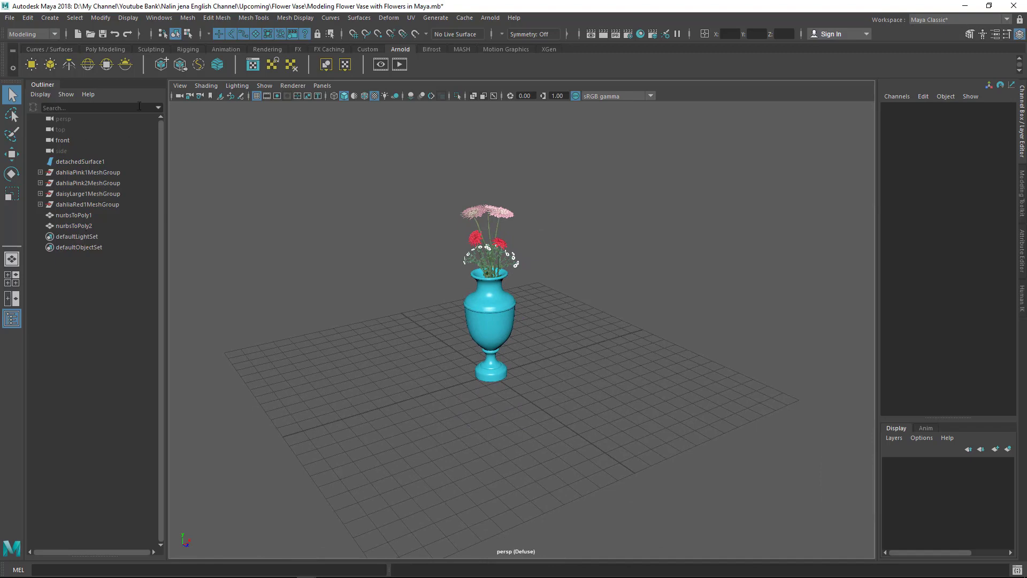
# Create a polygon plane at the origin and scale it uniformly to about 160 as the ground under the vase
pyautogui.click(105, 48)
pyautogui.click(124, 66)
pyautogui.press('r')
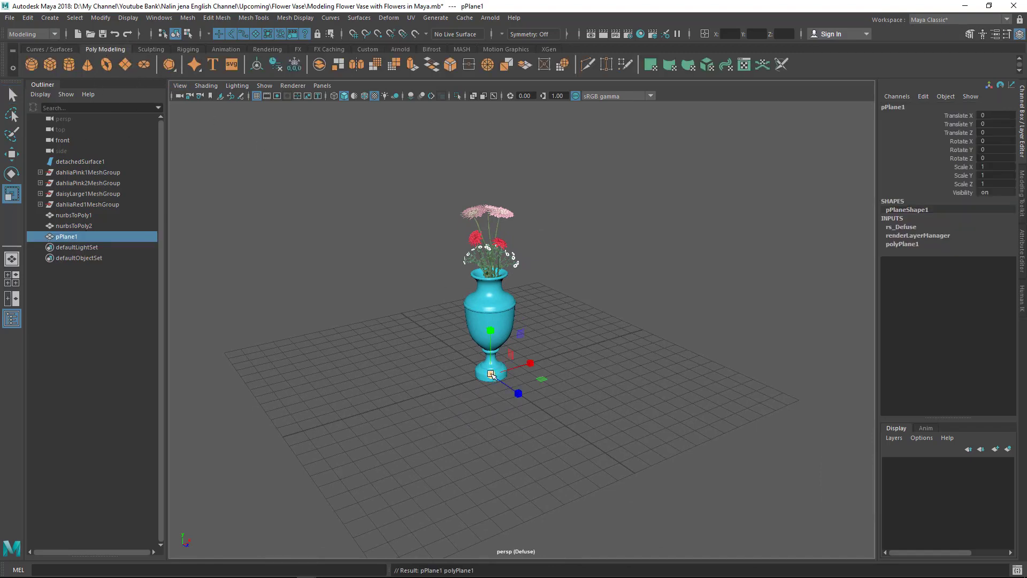
pyautogui.moveTo(491, 375); pyautogui.dragTo(793, 311)
pyautogui.scroll(-5, 793, 312)
pyautogui.scroll(3, 797, 222)
pyautogui.scroll(-3, 797, 221)
pyautogui.moveTo(502, 349); pyautogui.dragTo(579, 346)
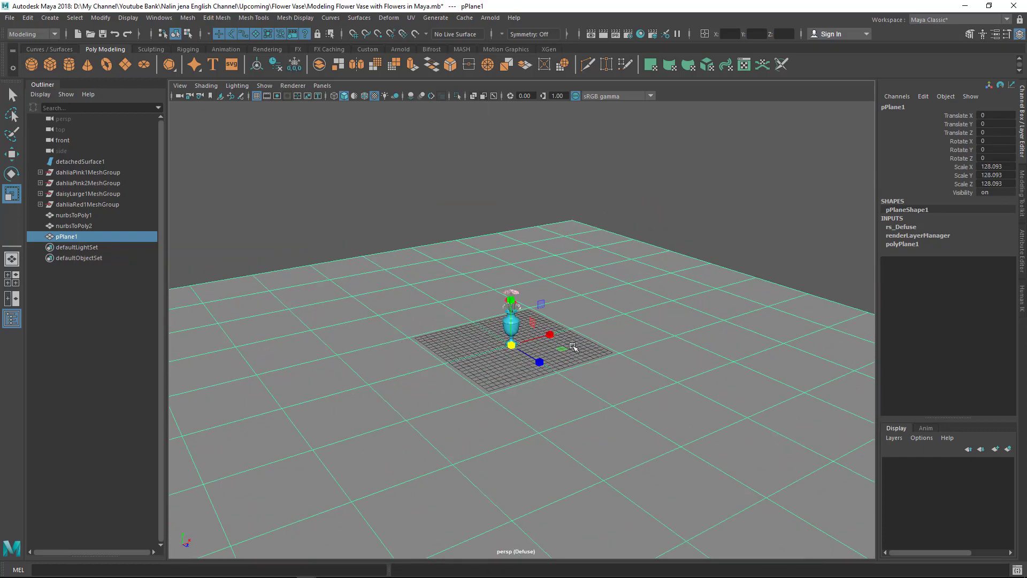
pyautogui.moveTo(512, 346); pyautogui.dragTo(775, 278)
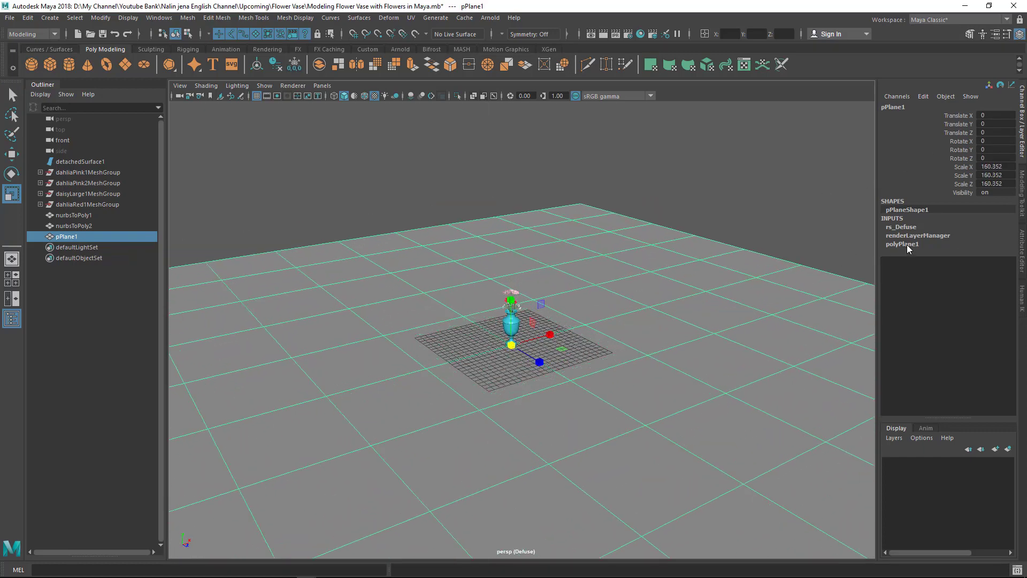
# Set the ground plane's width and height subdivisions to 20
pyautogui.click(902, 243)
pyautogui.moveTo(987, 269); pyautogui.dragTo(992, 277)
pyautogui.write('20')
pyautogui.press('Return')
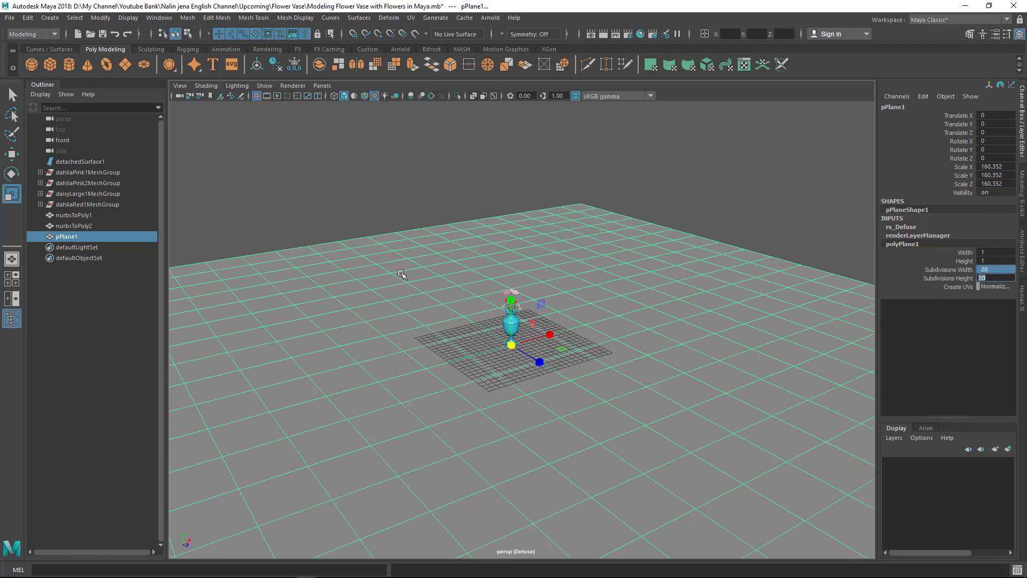
# Deselect the ground plane and examine how the vase stands on it from several angles
pyautogui.click(406, 274)
pyautogui.click(408, 305)
pyautogui.keyDown('alt'); pyautogui.moveTo(408, 304); pyautogui.dragTo(725, 471, button='right'); pyautogui.keyUp('alt')
pyautogui.scroll(2, 345, 326)
pyautogui.keyDown('alt'); pyautogui.moveTo(381, 346); pyautogui.dragTo(285, 276); pyautogui.keyUp('alt')
pyautogui.click(379, 267)
pyautogui.keyDown('alt'); pyautogui.moveTo(380, 267); pyautogui.dragTo(345, 234); pyautogui.keyUp('alt')
pyautogui.click(301, 144)
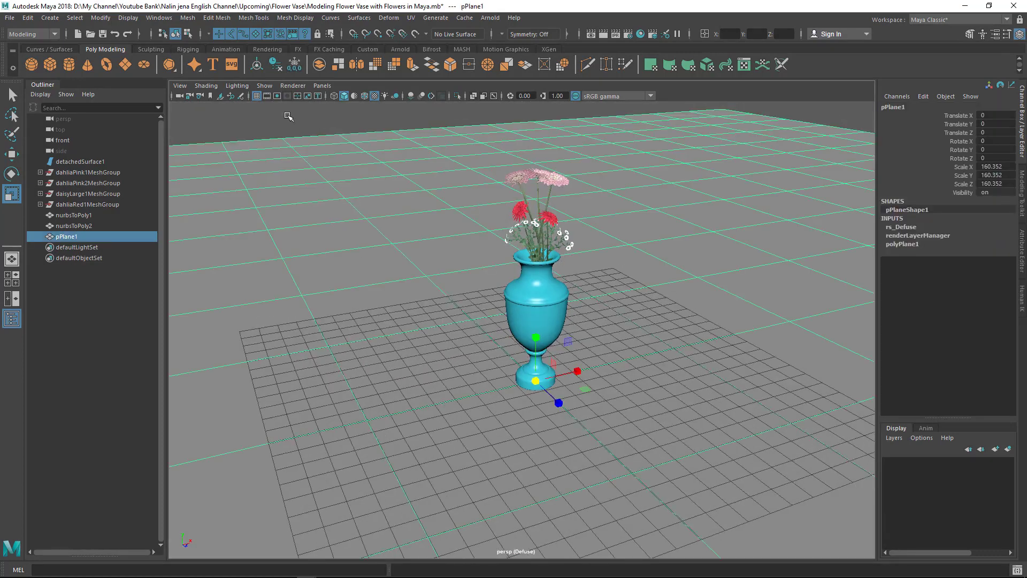
pyautogui.click(419, 278)
pyautogui.keyDown('alt'); pyautogui.moveTo(420, 277); pyautogui.dragTo(286, 227); pyautogui.keyUp('alt')
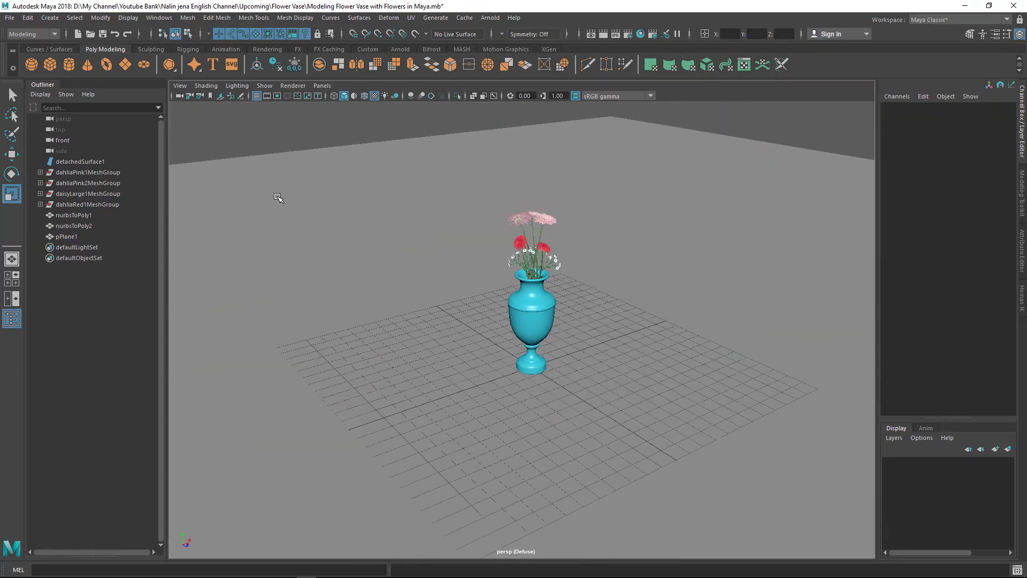
pyautogui.keyDown('alt'); pyautogui.moveTo(417, 309); pyautogui.dragTo(353, 257); pyautogui.keyUp('alt')
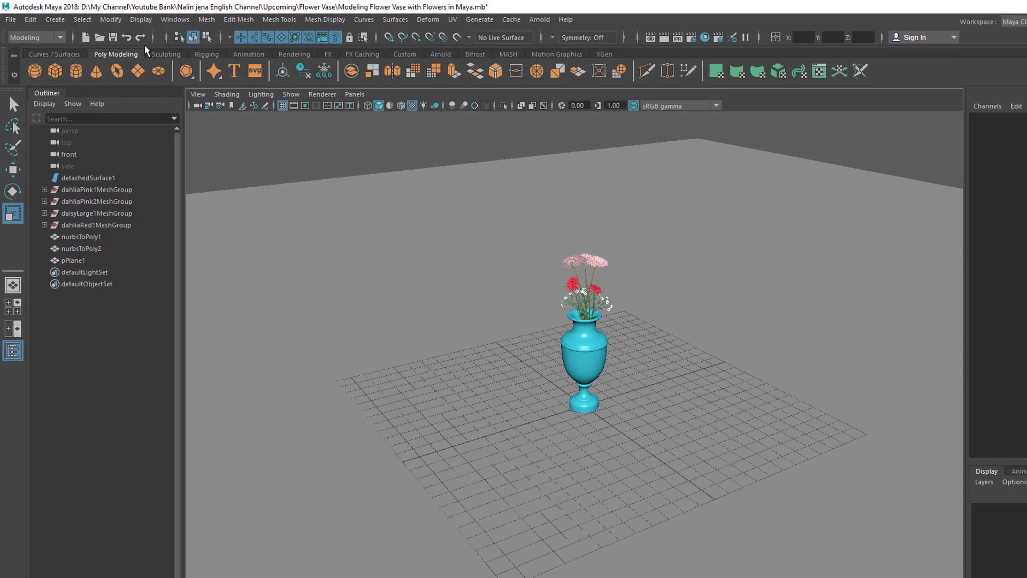
# Create a camera and move it up and out in front of the vase, to Translate Y 7 and Translate Z 9
pyautogui.click(50, 19)
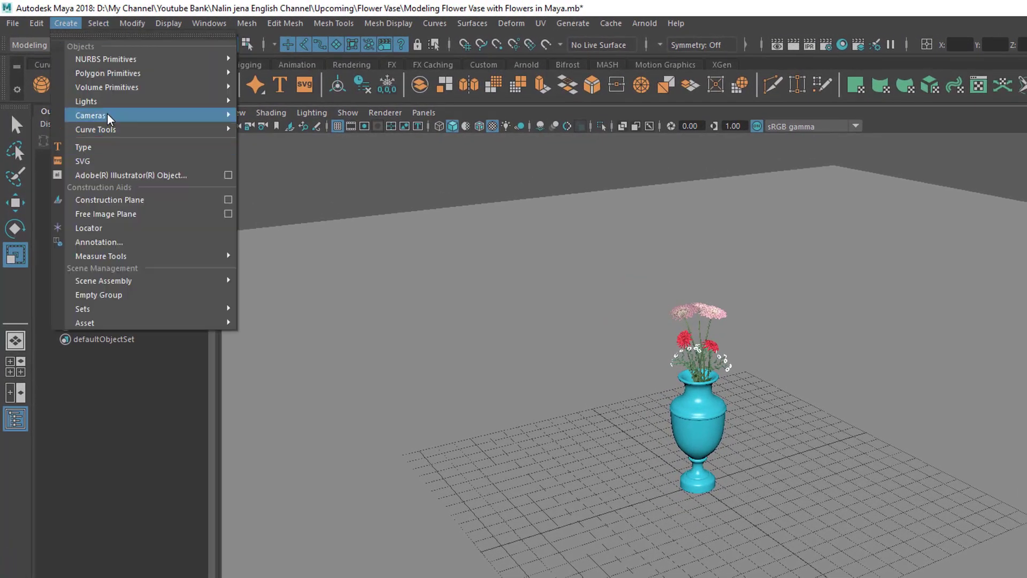
pyautogui.moveTo(147, 115)
pyautogui.click(278, 128)
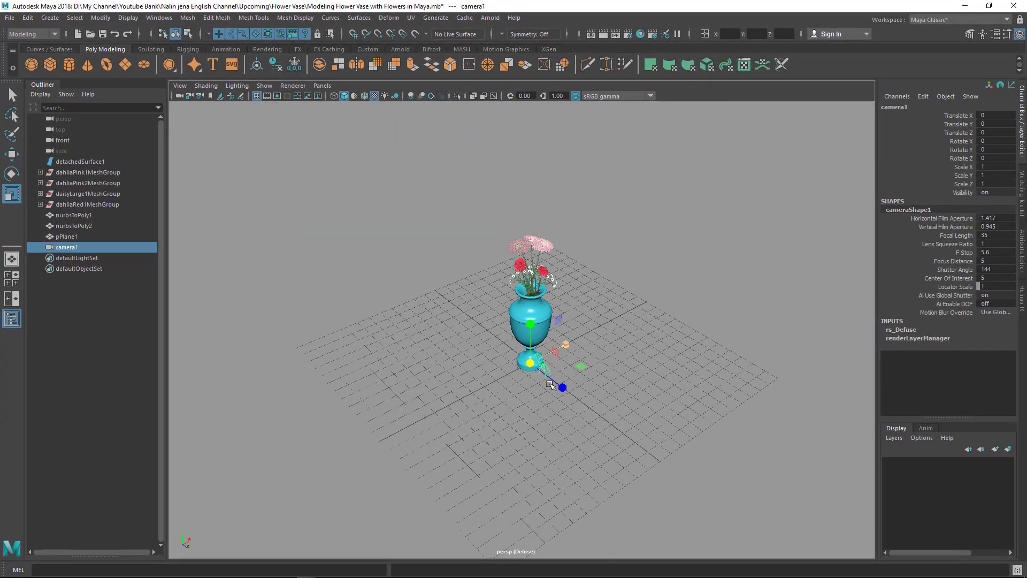
pyautogui.keyDown('alt'); pyautogui.moveTo(551, 384); pyautogui.dragTo(647, 393); pyautogui.keyUp('alt')
pyautogui.press('w')
pyautogui.keyDown('alt'); pyautogui.moveTo(647, 393); pyautogui.dragTo(389, 306); pyautogui.keyUp('alt')
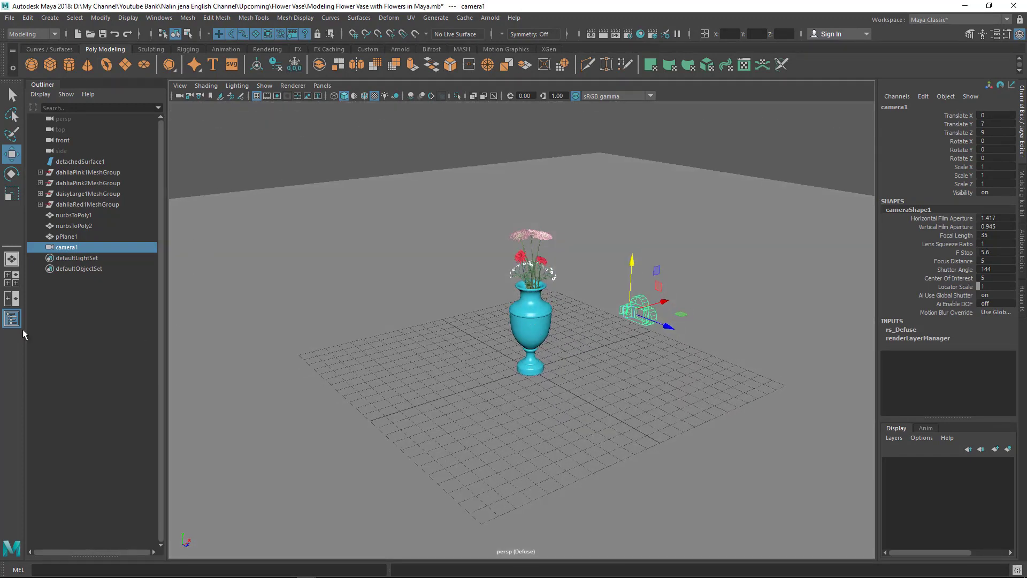
# Split the workspace into two side-by-side viewports and show camera1's perspective in the one displaying the front view
pyautogui.click(11, 300)
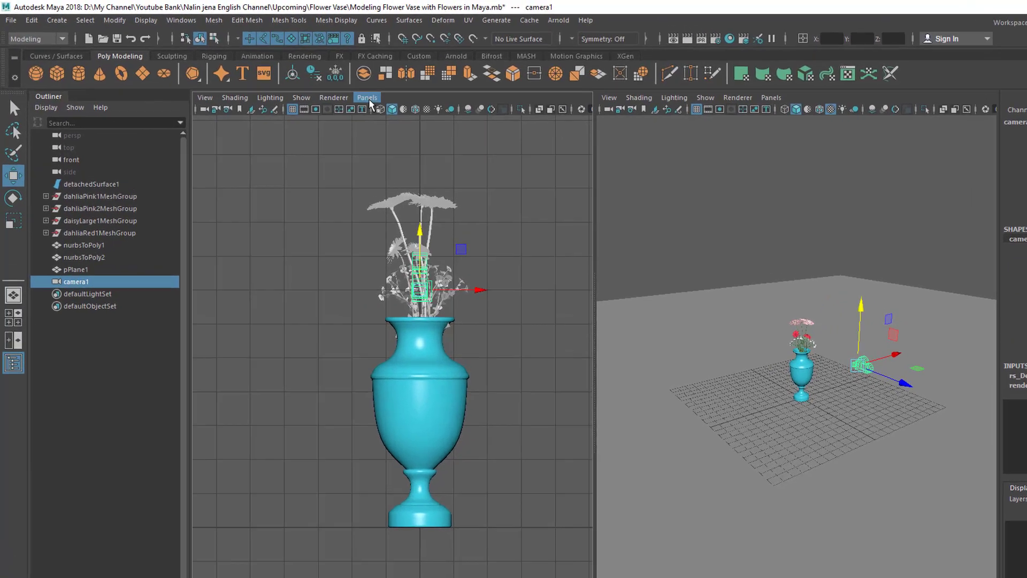
pyautogui.click(322, 86)
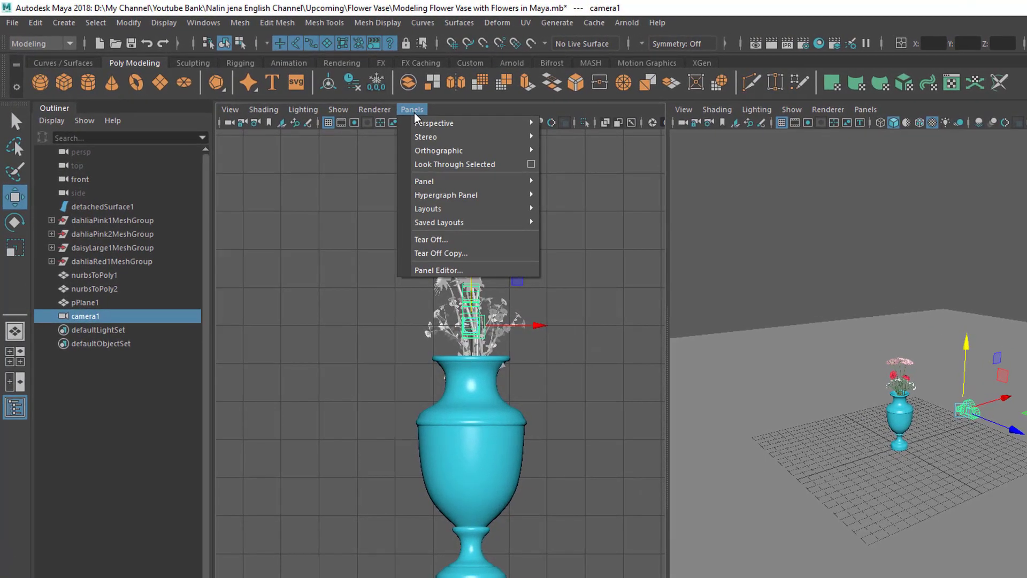
pyautogui.moveTo(423, 123)
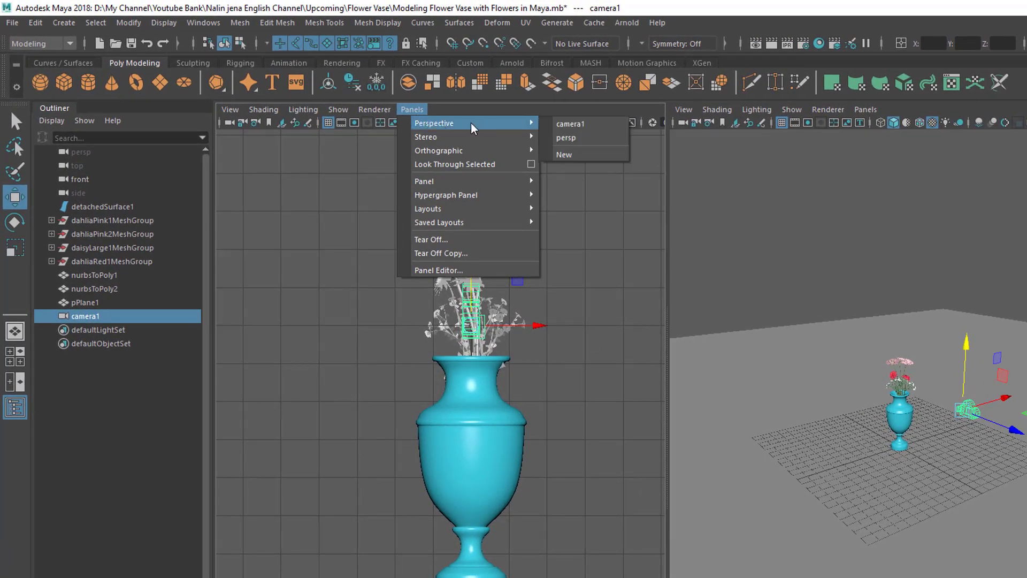
pyautogui.click(571, 124)
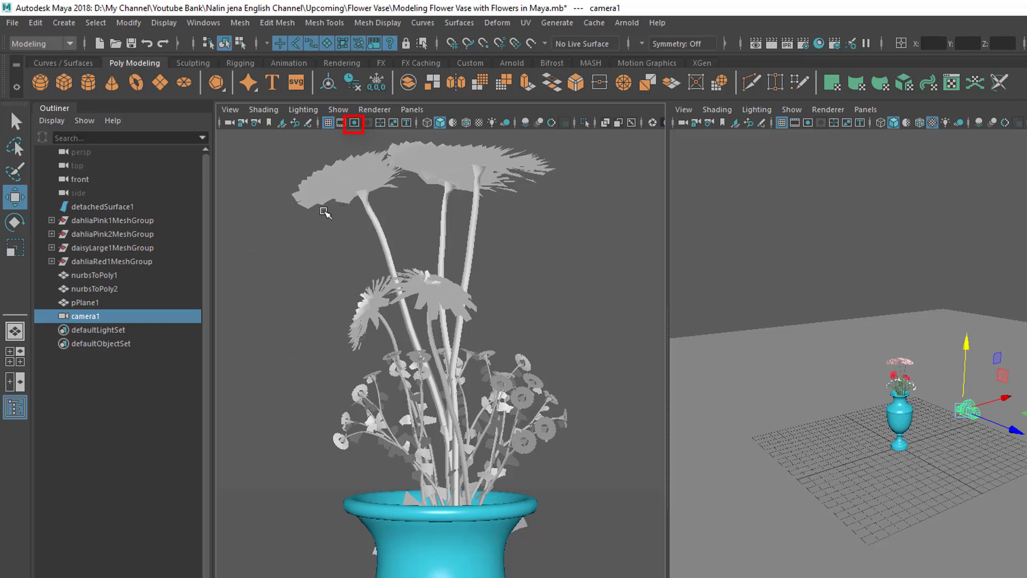
# Show the resolution gate in the camera1 view and frame the whole vase with flowers inside it from slightly above
pyautogui.click(354, 122)
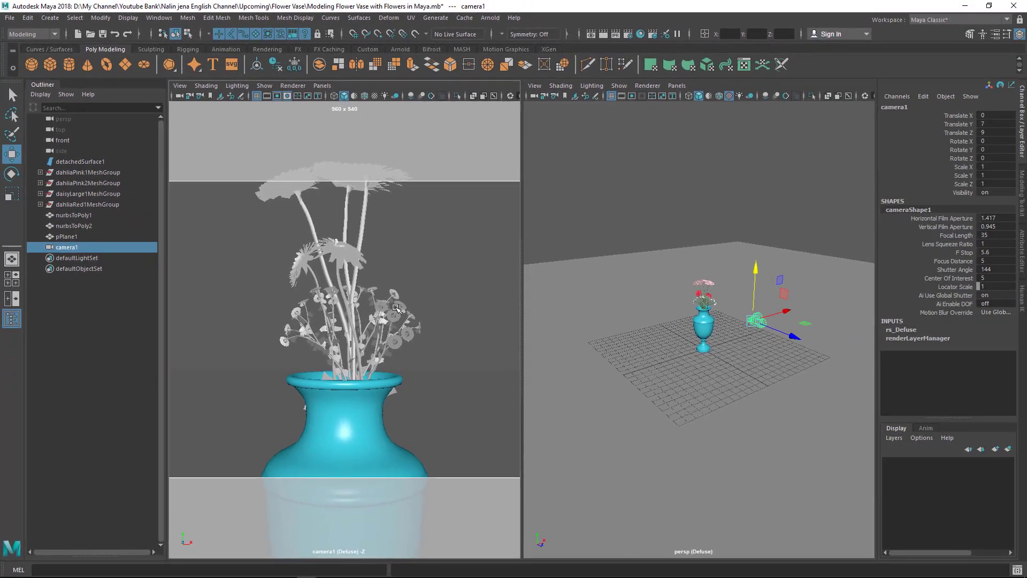
pyautogui.press('space')
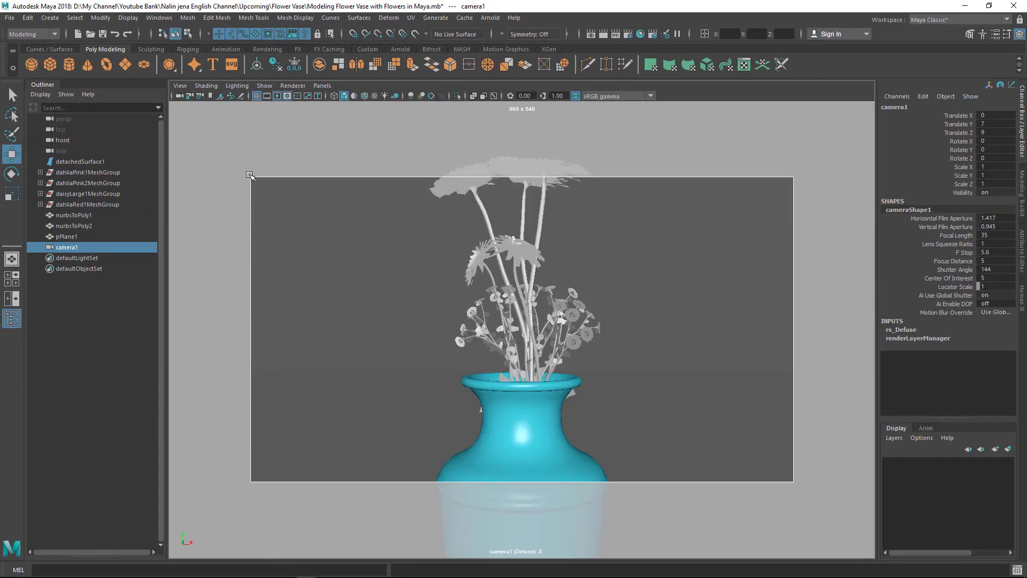
pyautogui.keyDown('alt'); pyautogui.moveTo(611, 363); pyautogui.dragTo(431, 289); pyautogui.keyUp('alt')
pyautogui.scroll(2, 425, 307)
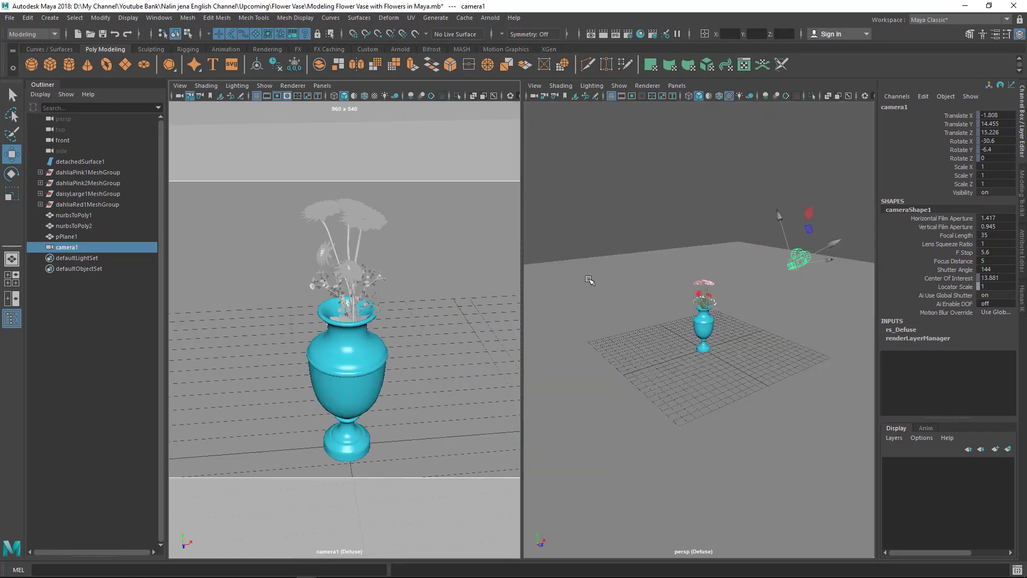
pyautogui.scroll(-3, 780, 347)
pyautogui.keyDown('alt'); pyautogui.moveTo(779, 348); pyautogui.dragTo(784, 274); pyautogui.keyUp('alt')
pyautogui.click(783, 270)
pyautogui.hotkey('ctrl', 'z')
pyautogui.keyDown('alt'); pyautogui.moveTo(705, 321); pyautogui.dragTo(637, 345); pyautogui.keyUp('alt')
pyautogui.keyDown('alt'); pyautogui.moveTo(722, 359); pyautogui.dragTo(717, 284); pyautogui.keyUp('alt')
pyautogui.click(652, 247)
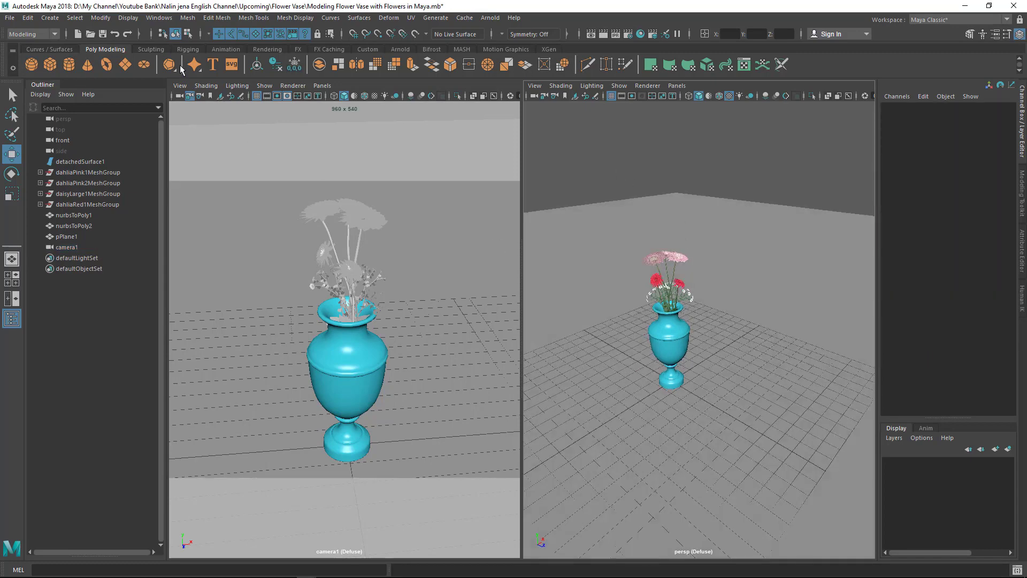
# Create an Arnold area light and raise it to the height of the tallest flowers
pyautogui.click(401, 49)
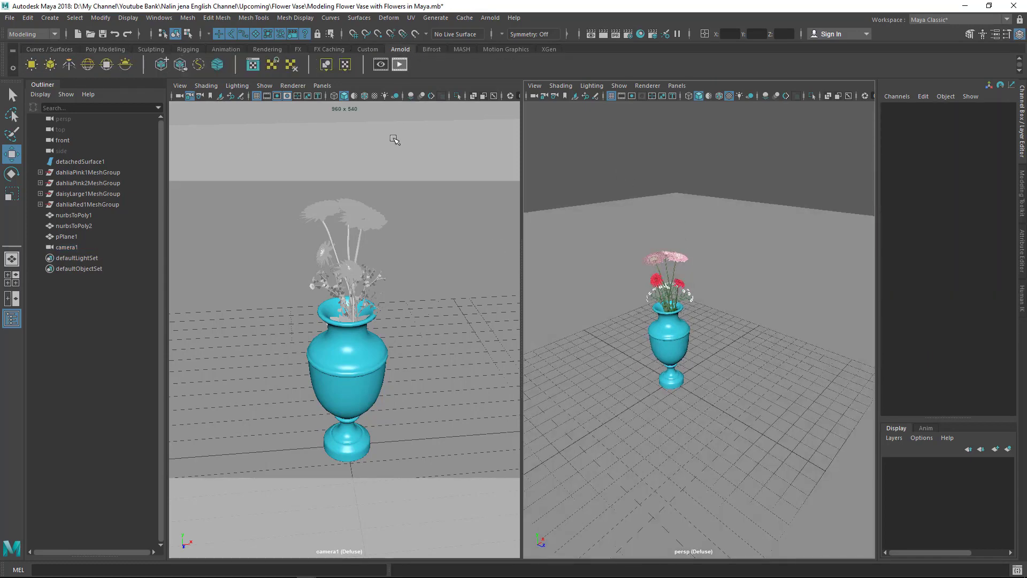
pyautogui.click(31, 64)
pyautogui.keyDown('alt'); pyautogui.moveTo(695, 348); pyautogui.dragTo(653, 198); pyautogui.keyUp('alt')
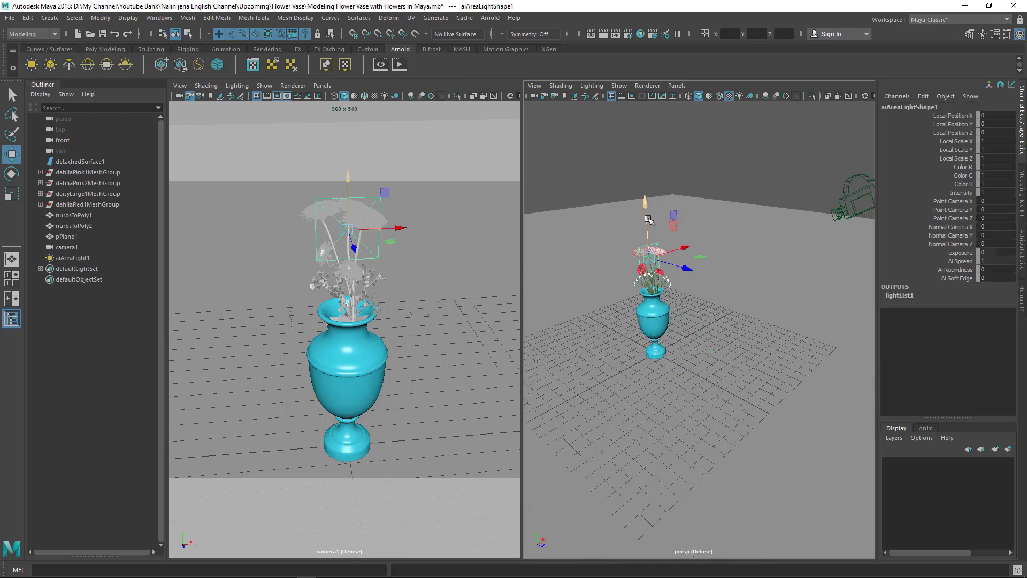
# Enlarge the area light, then move it high above the vase and tilt it to face down
pyautogui.press('r')
pyautogui.moveTo(649, 258); pyautogui.dragTo(762, 231)
pyautogui.scroll(-5, 709, 260)
pyautogui.press('e')
pyautogui.press('w')
pyautogui.press('e')
pyautogui.press('r')
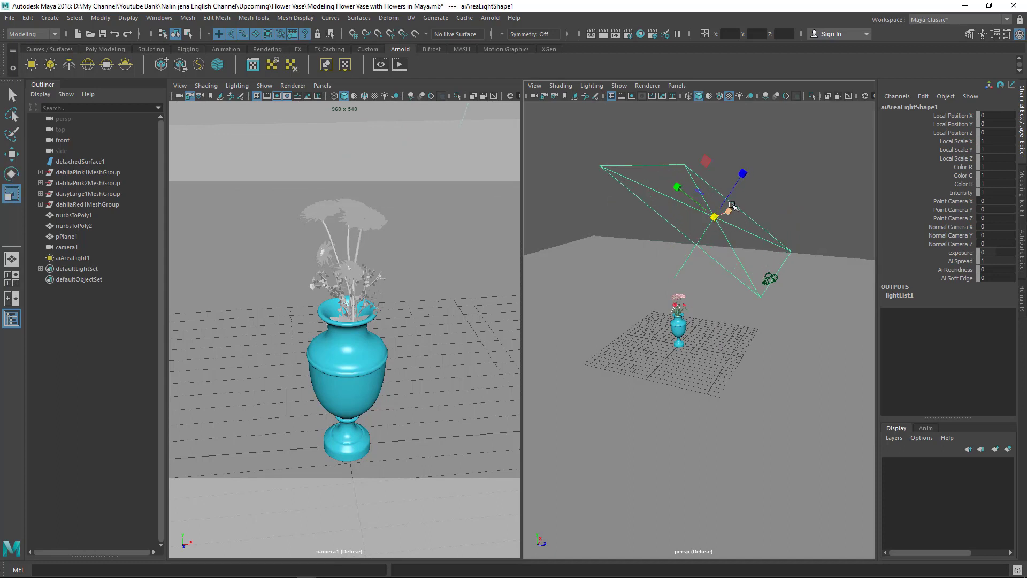
# Refine the area light's rotation to aim at the vase and move it higher above the scene
pyautogui.press('e')
pyautogui.moveTo(756, 194); pyautogui.dragTo(743, 186)
pyautogui.press('w')
pyautogui.moveTo(715, 220); pyautogui.dragTo(728, 160)
pyautogui.keyDown('alt'); pyautogui.moveTo(711, 209); pyautogui.dragTo(646, 221); pyautogui.keyUp('alt')
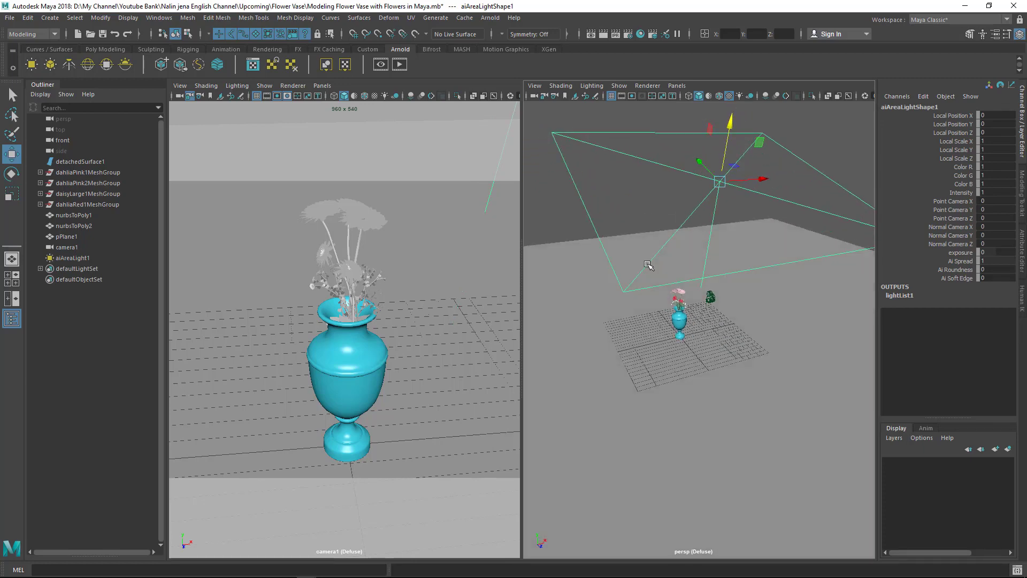
pyautogui.scroll(5, 647, 265)
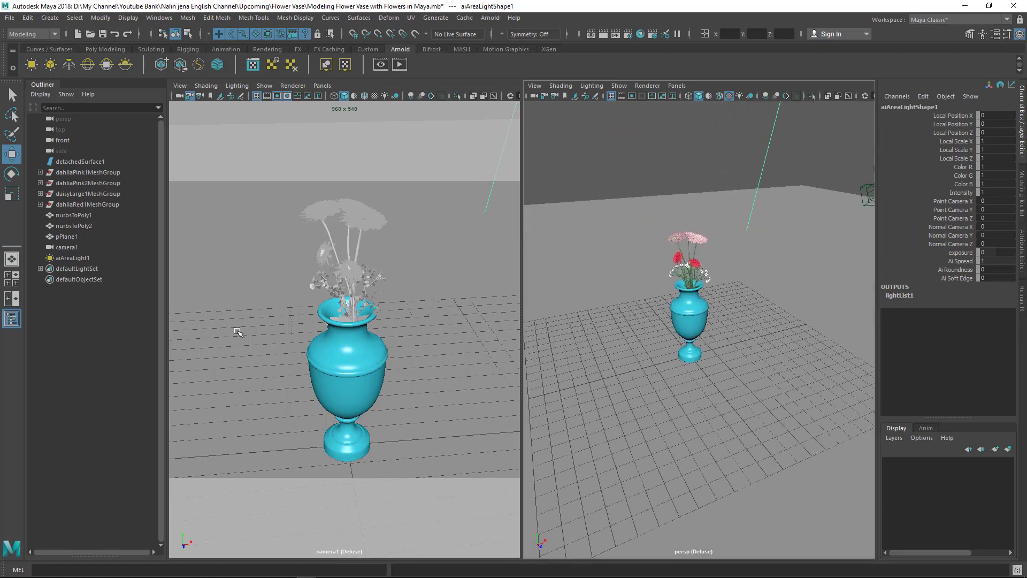
# Open the Arnold RenderView and move its window so the perspective view's vase stays uncovered
pyautogui.click(238, 245)
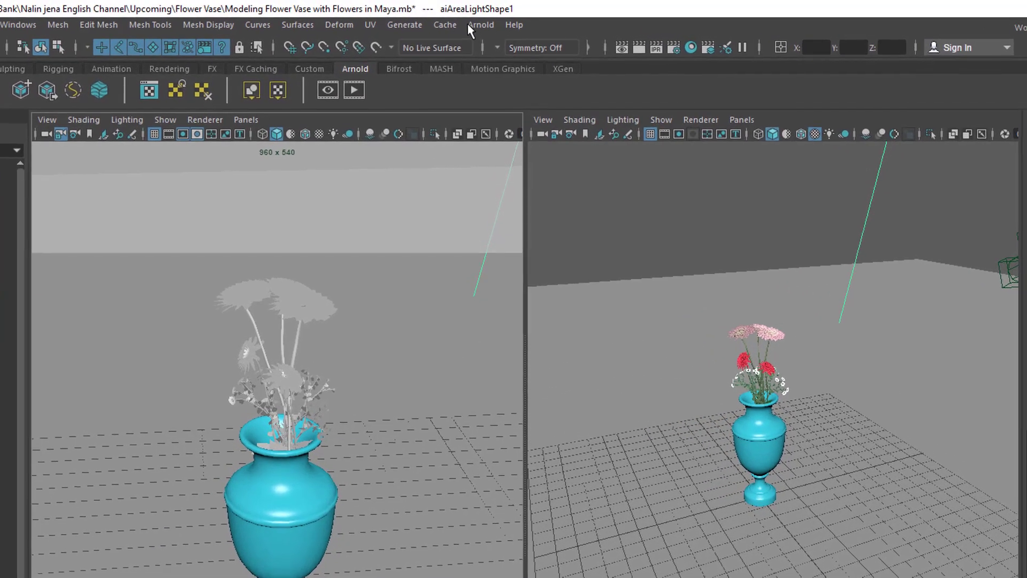
pyautogui.click(487, 18)
pyautogui.click(488, 27)
pyautogui.click(489, 29)
pyautogui.click(496, 51)
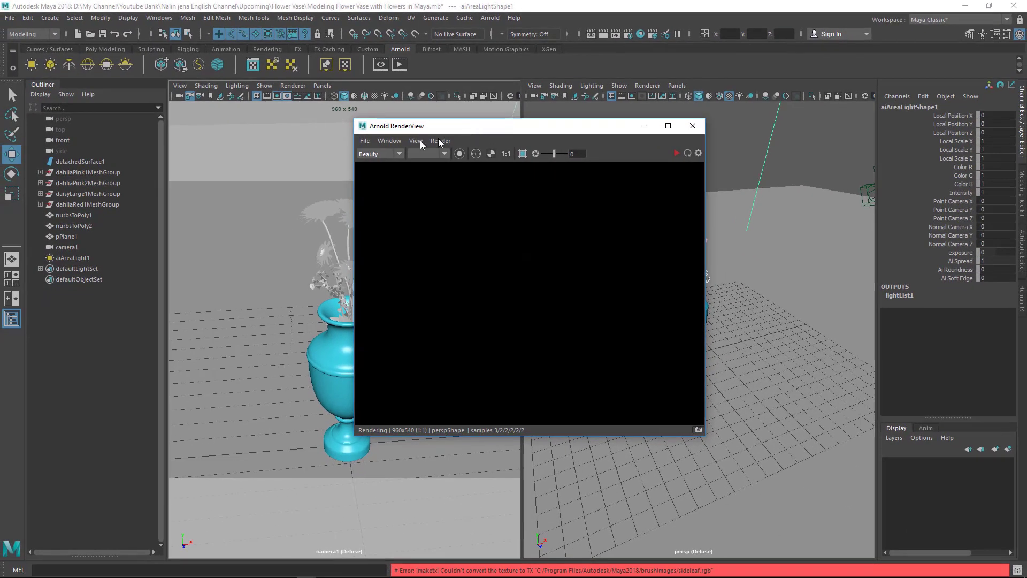
pyautogui.moveTo(444, 126); pyautogui.dragTo(358, 134)
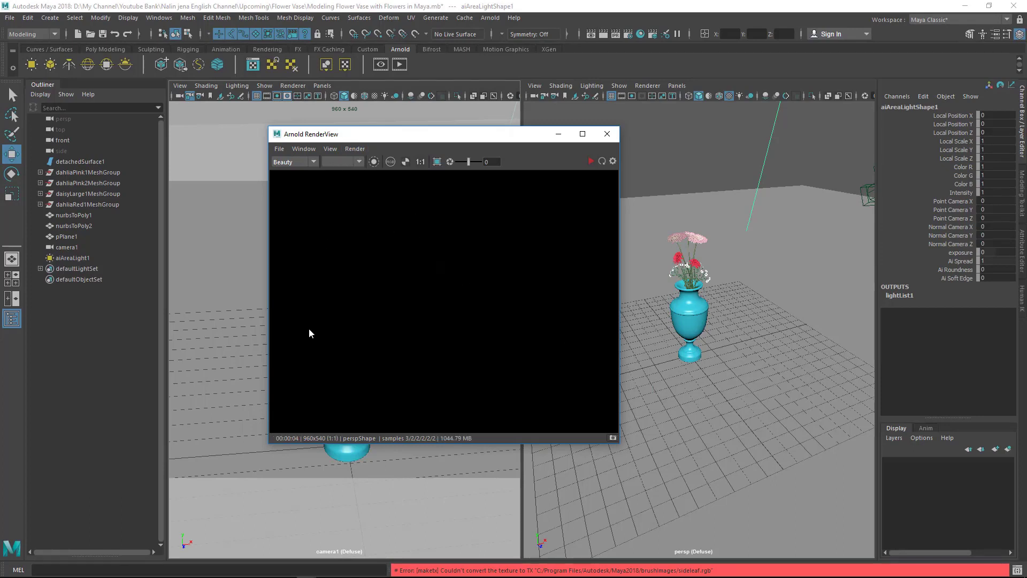
# Set the Arnold RenderView's render camera to cameraShape1
pyautogui.click(354, 150)
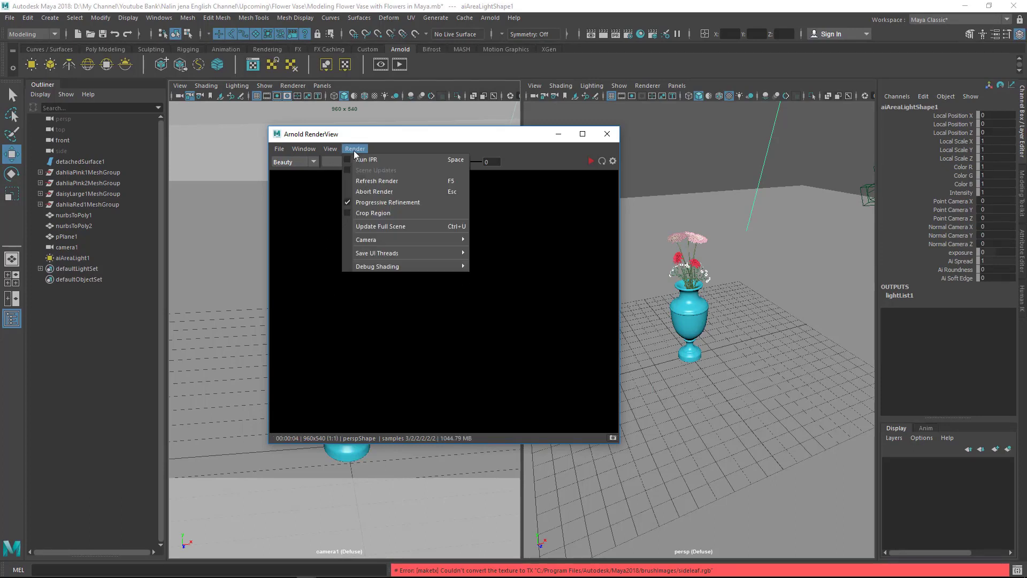
pyautogui.moveTo(379, 252)
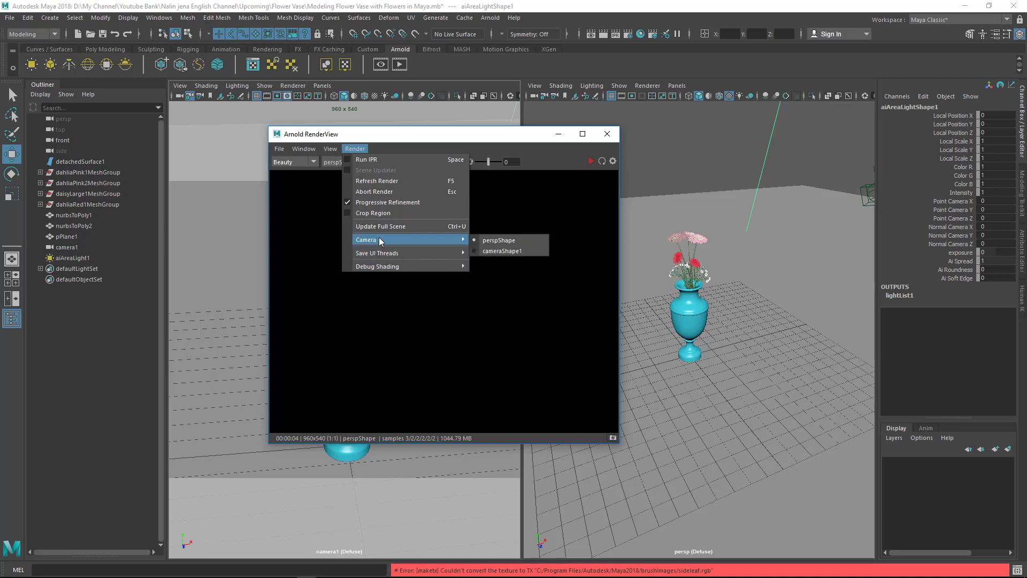
pyautogui.click(502, 251)
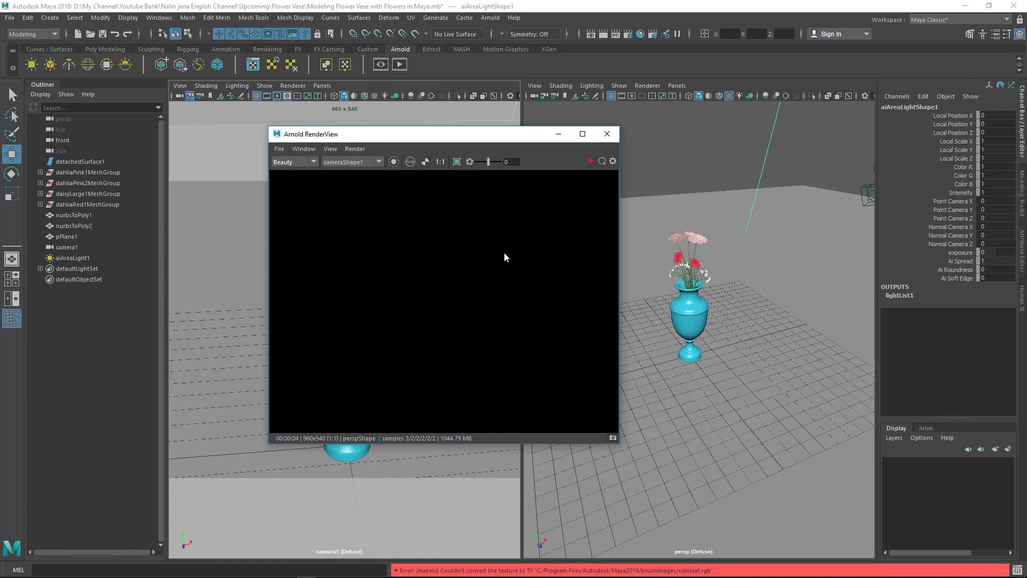
# Select the area light in the perspective view, keeping the render window clear of it, and show its attributes in the Attribute Editor
pyautogui.moveTo(421, 140)
pyautogui.mouseDown()
pyautogui.moveTo(571, 142)
pyautogui.moveTo(414, 143)
pyautogui.mouseUp()
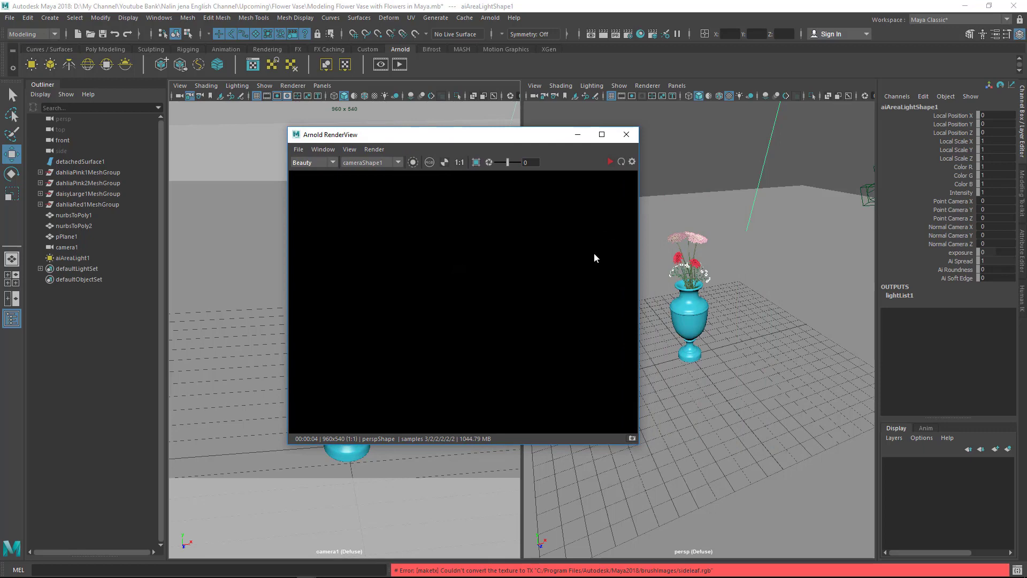
pyautogui.moveTo(553, 144); pyautogui.dragTo(472, 150)
pyautogui.keyDown('alt'); pyautogui.moveTo(690, 214); pyautogui.dragTo(651, 201, button='right'); pyautogui.keyUp('alt')
pyautogui.scroll(3, 652, 201)
pyautogui.click(636, 225)
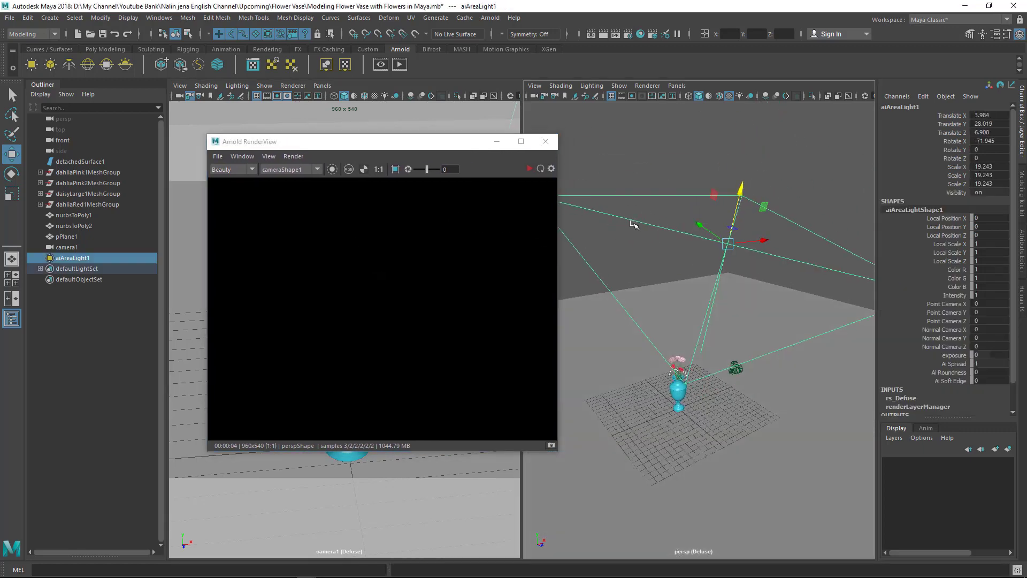
pyautogui.click(995, 34)
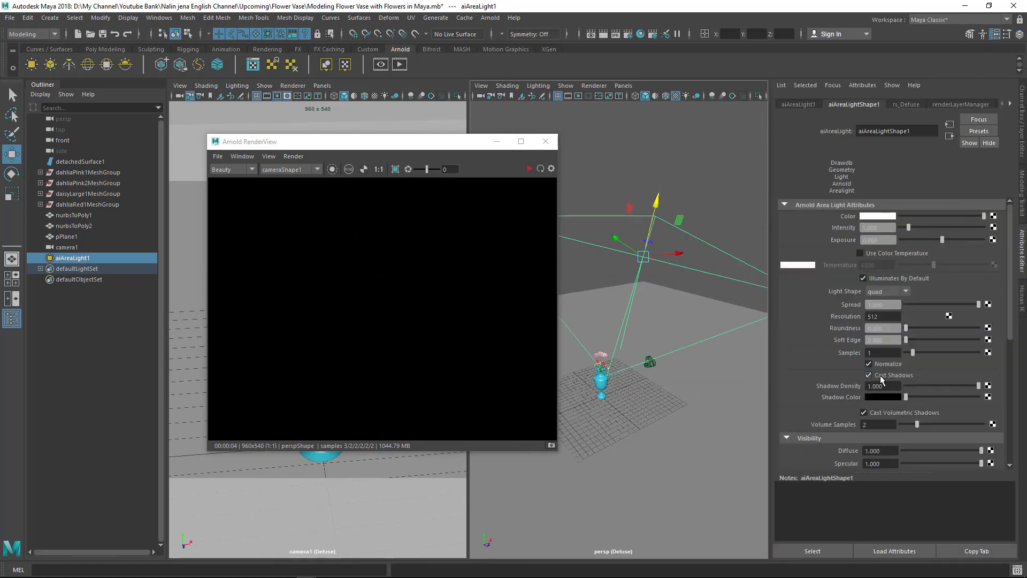
# Set the area light's intensity to 10 and start the interactive Arnold render through cameraShape1
pyautogui.moveTo(458, 152); pyautogui.dragTo(440, 215)
pyautogui.click(884, 227)
pyautogui.write('10')
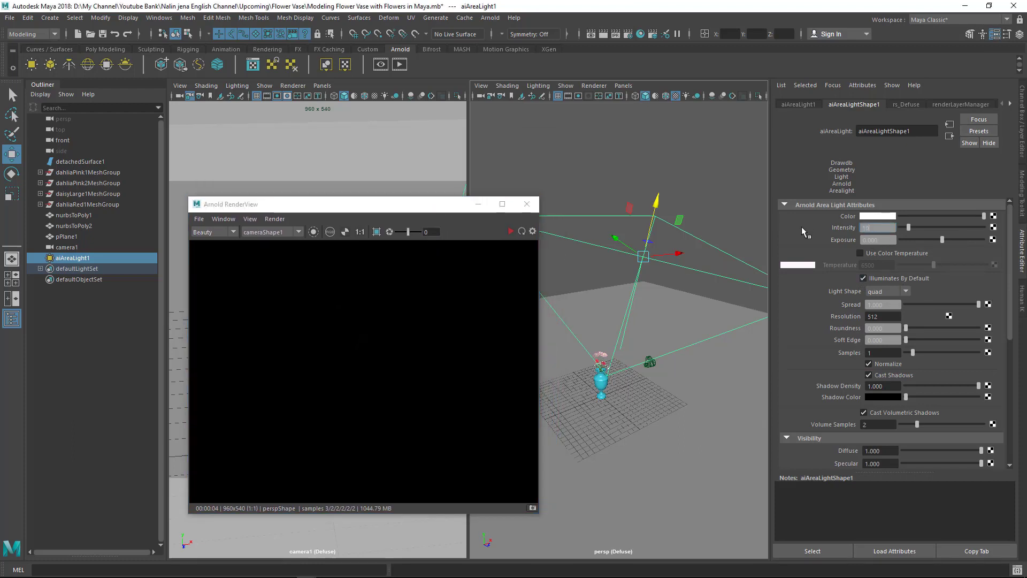
pyautogui.press('Return')
pyautogui.moveTo(360, 204); pyautogui.dragTo(359, 153)
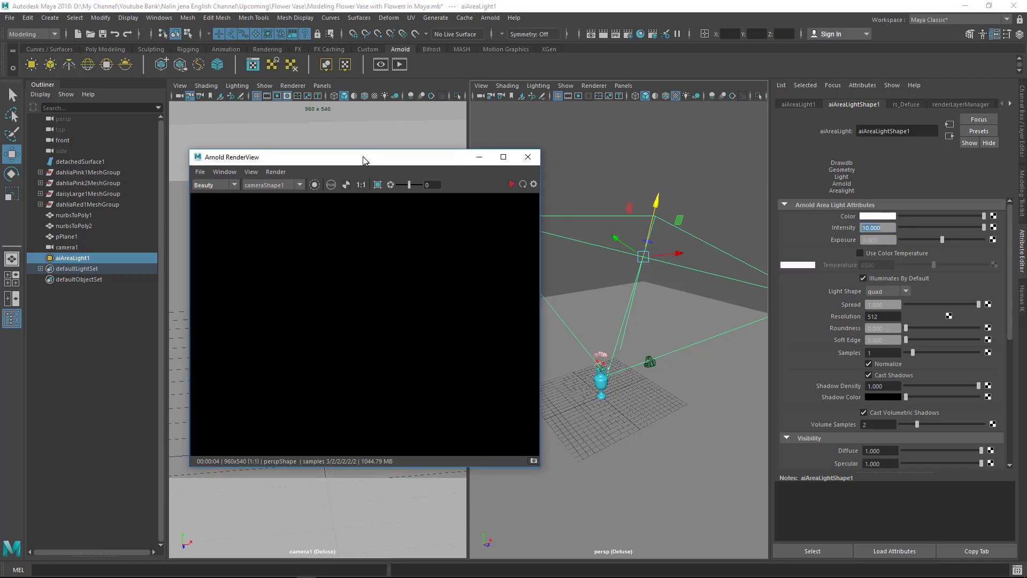
pyautogui.click(510, 181)
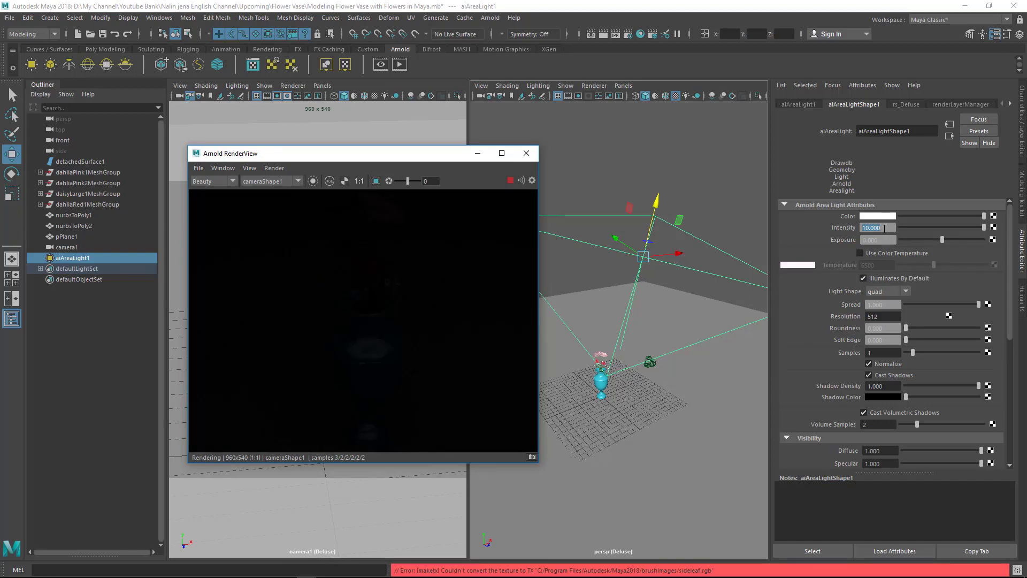
# Try exposure values of 2 and 5 on the area light while the render updates
pyautogui.press('Tab')
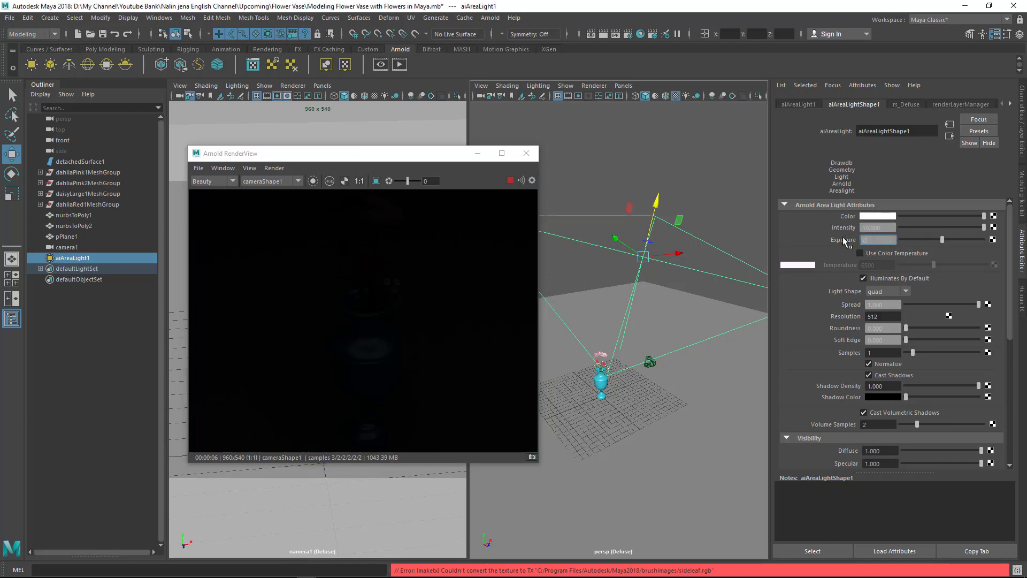
pyautogui.write('2')
pyautogui.press('Return')
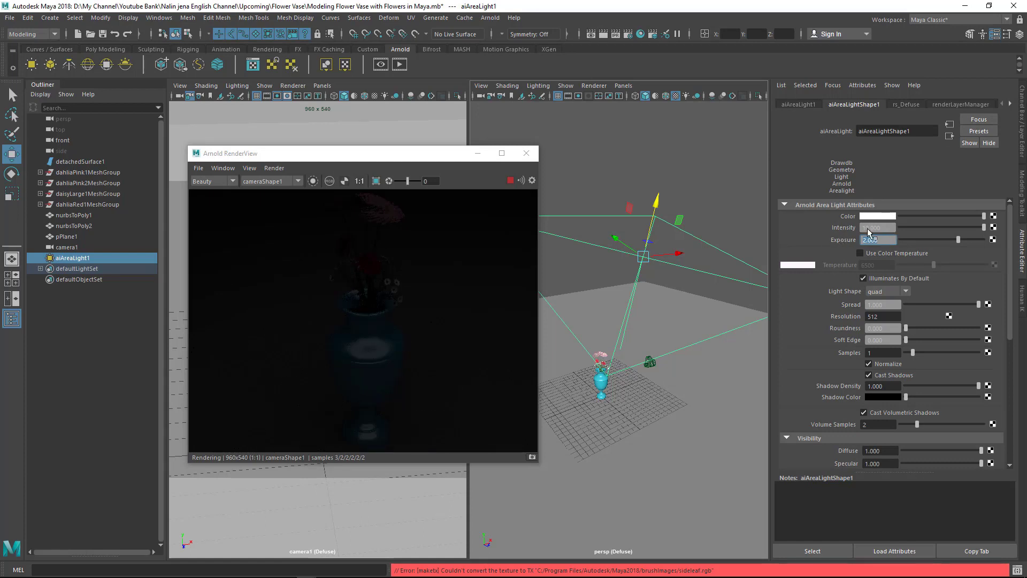
pyautogui.write('5')
pyautogui.press('Return')
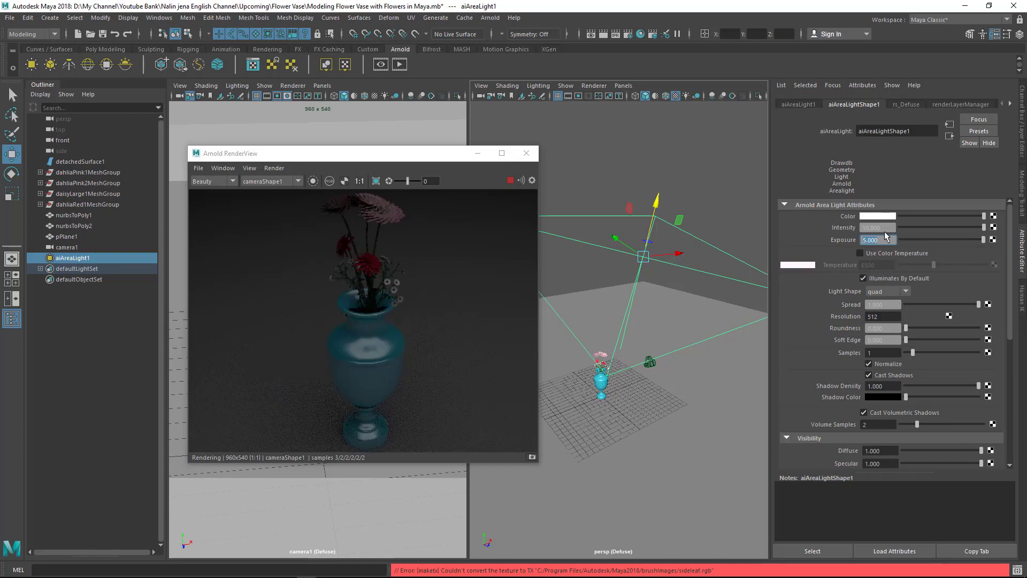
# Set the area light's intensity to 20
pyautogui.moveTo(888, 227); pyautogui.dragTo(853, 227)
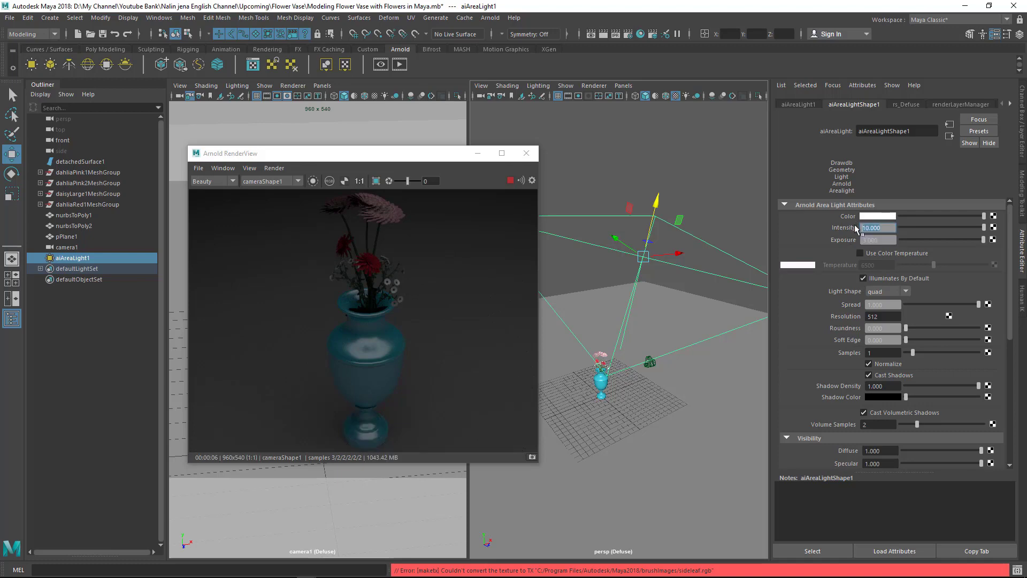
pyautogui.write('20')
pyautogui.press('Return')
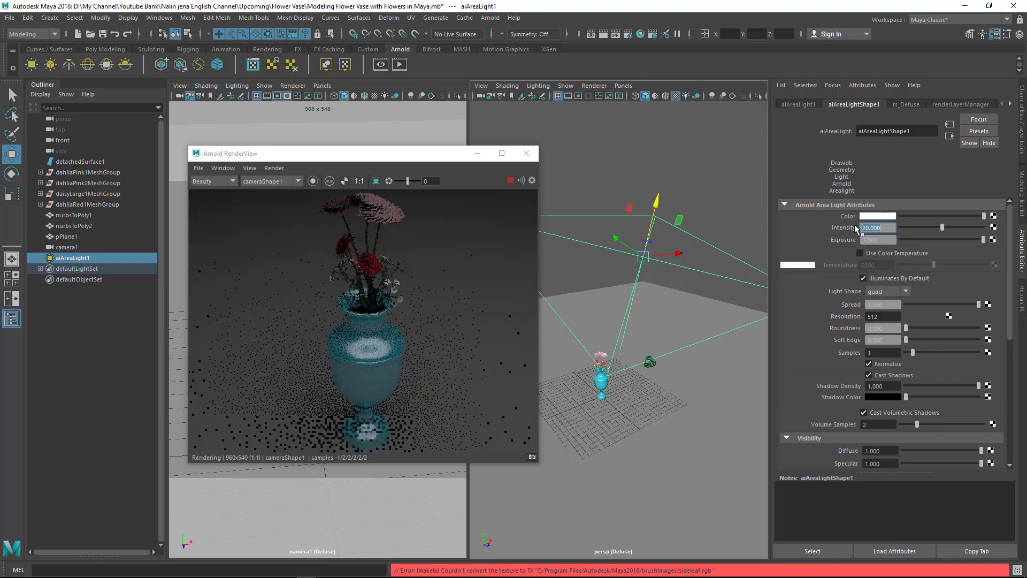
# Try exposures of 10 and 5 on the area light, and settle on 7
pyautogui.moveTo(886, 241); pyautogui.dragTo(840, 242)
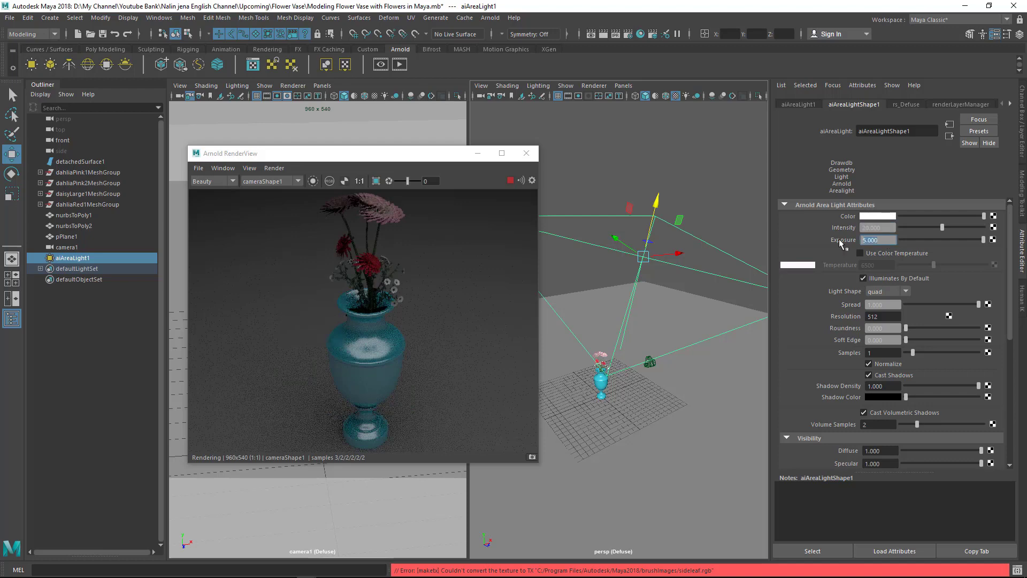
pyautogui.write('10')
pyautogui.press('Return')
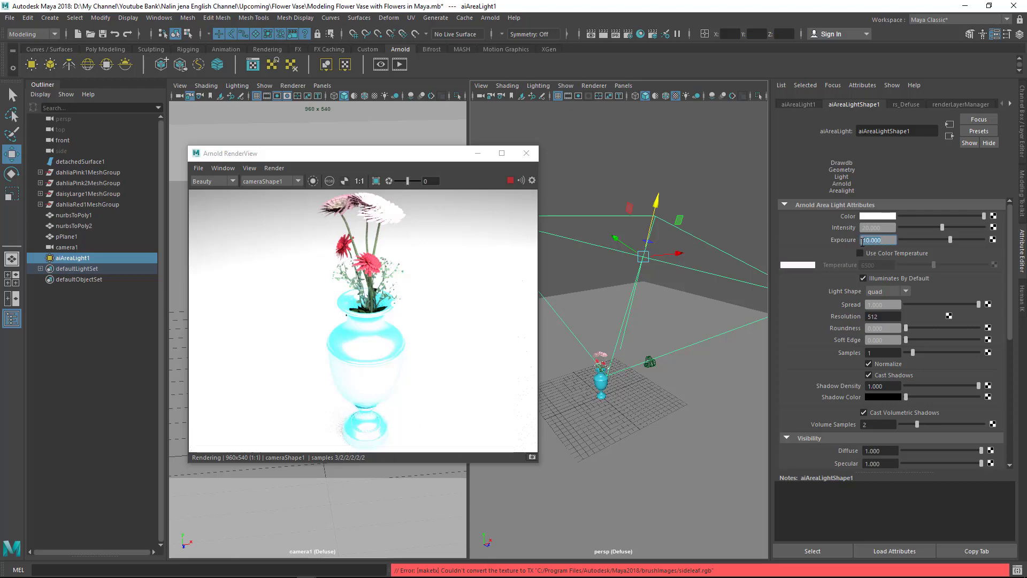
pyautogui.write('5')
pyautogui.press('Return')
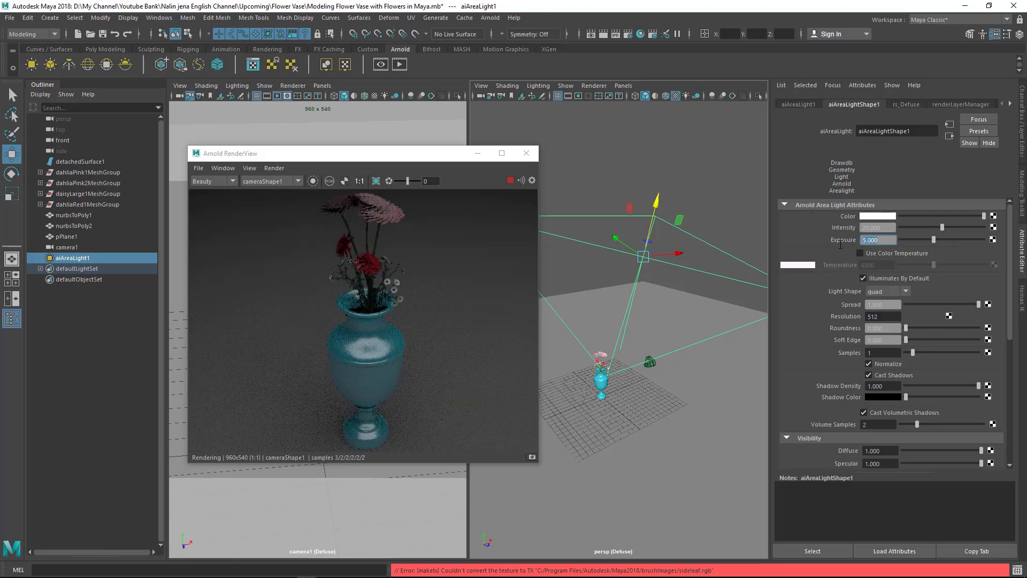
pyautogui.write('7')
pyautogui.press('Return')
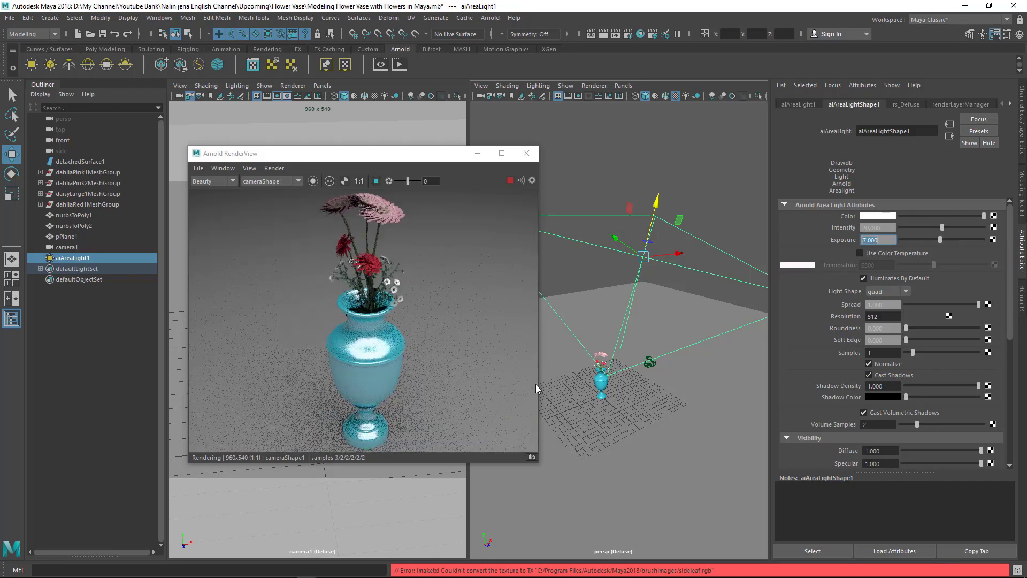
# Widen the Arnold RenderView window to show the whole frame and move it clear of the light in the perspective view
pyautogui.moveTo(540, 385); pyautogui.dragTo(769, 398)
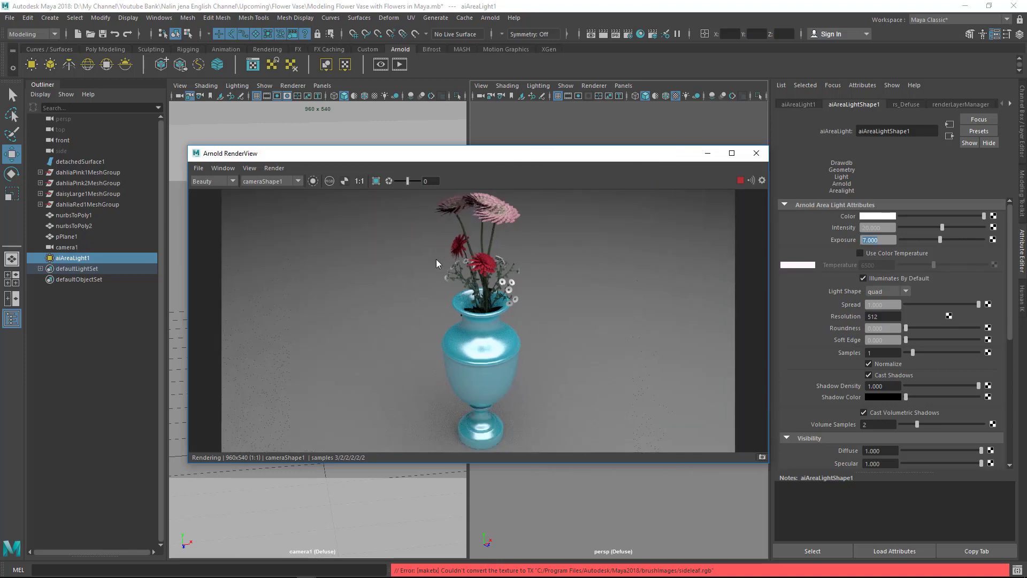
pyautogui.moveTo(488, 160); pyautogui.dragTo(448, 146)
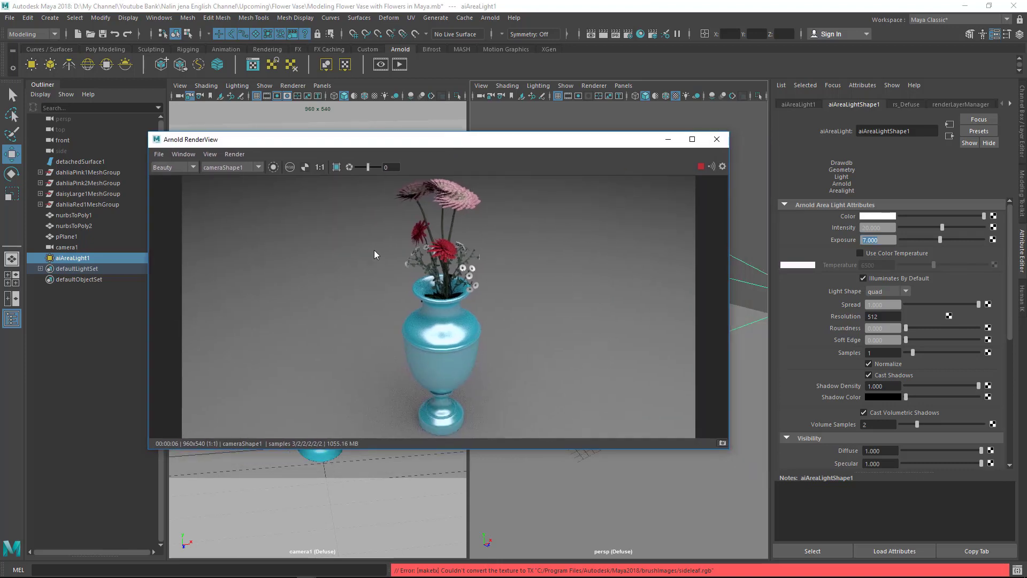
pyautogui.moveTo(470, 147); pyautogui.dragTo(351, 145)
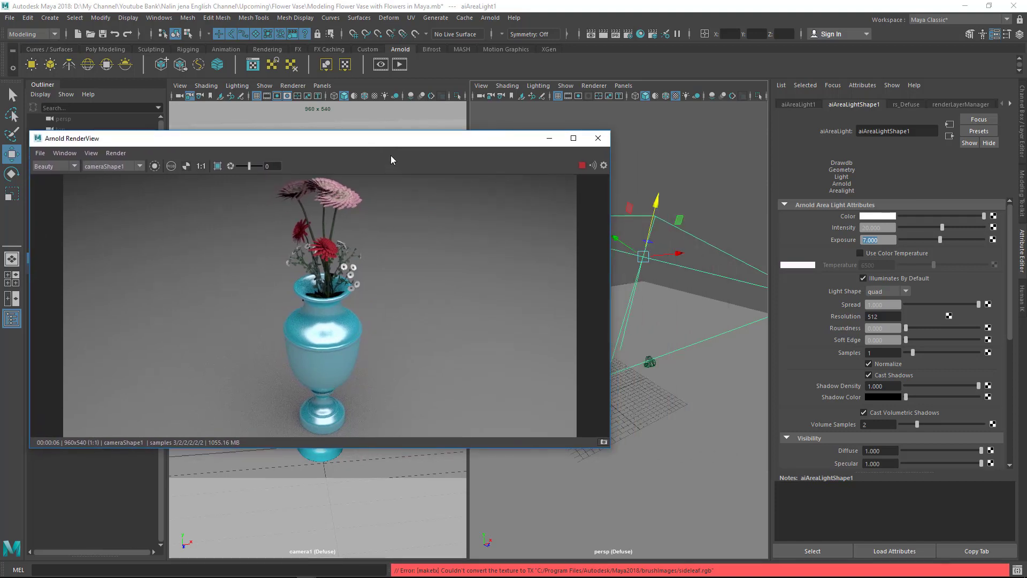
pyautogui.moveTo(396, 138); pyautogui.dragTo(383, 143)
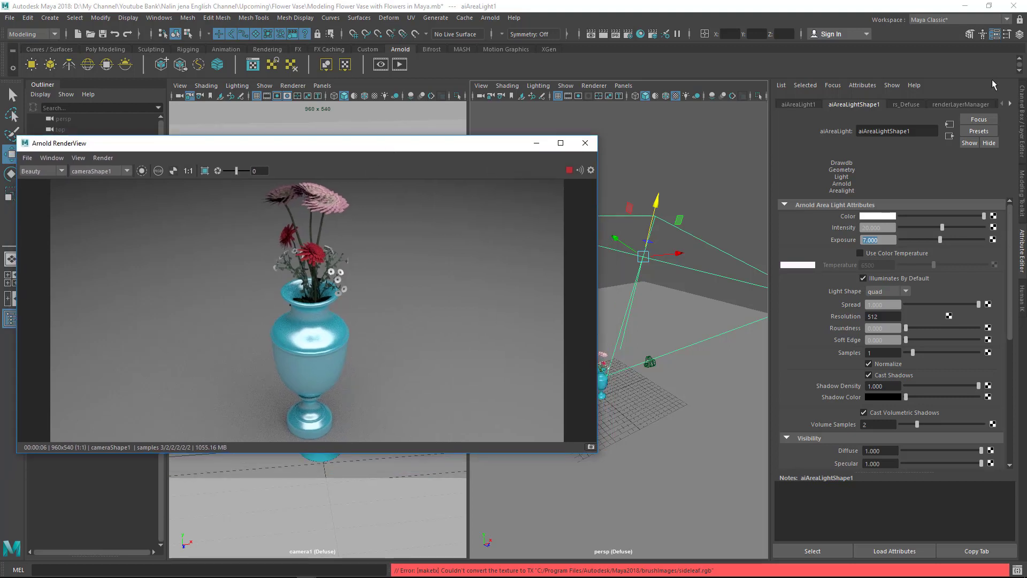
# Switch back to the Channel Box, open the Render Setup editor and collapse its Scene section
pyautogui.click(1024, 123)
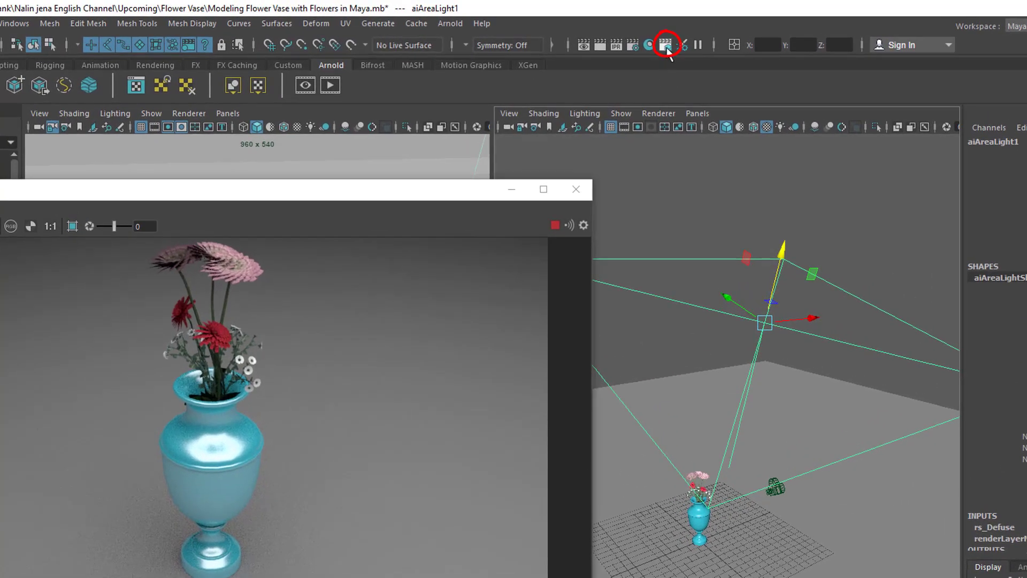
pyautogui.click(666, 47)
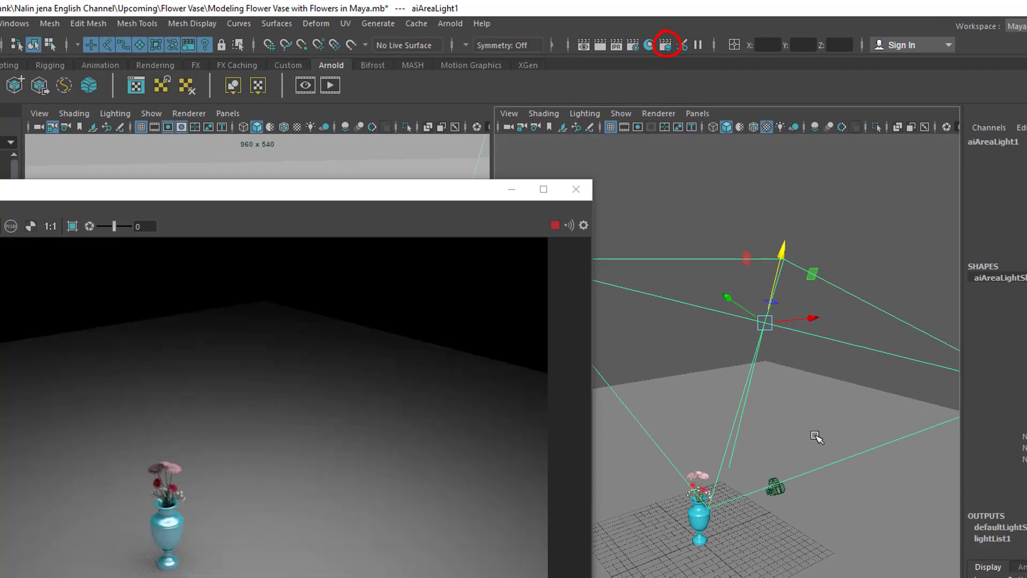
pyautogui.click(664, 47)
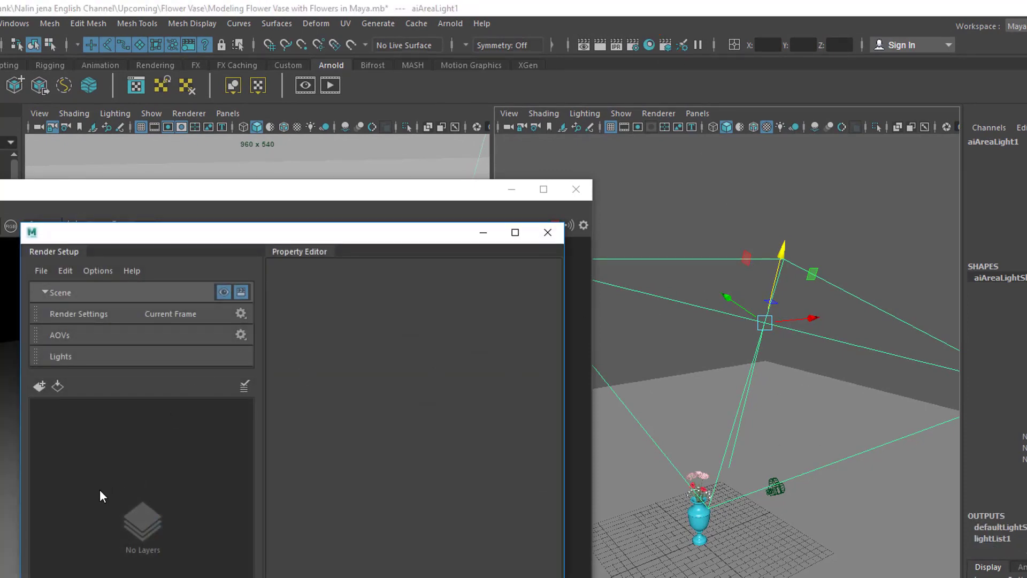
pyautogui.moveTo(143, 236); pyautogui.dragTo(160, 188)
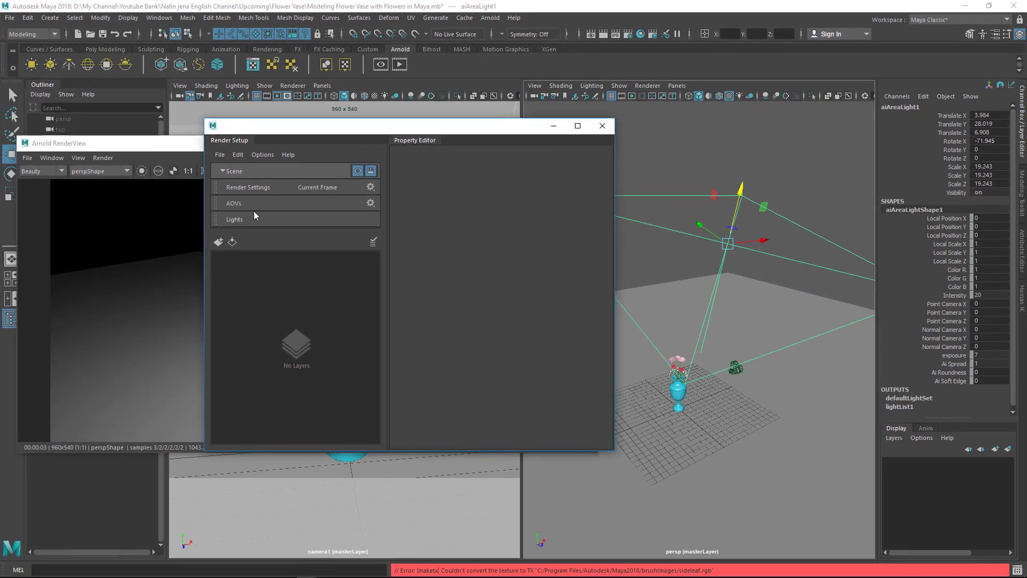
pyautogui.click(223, 171)
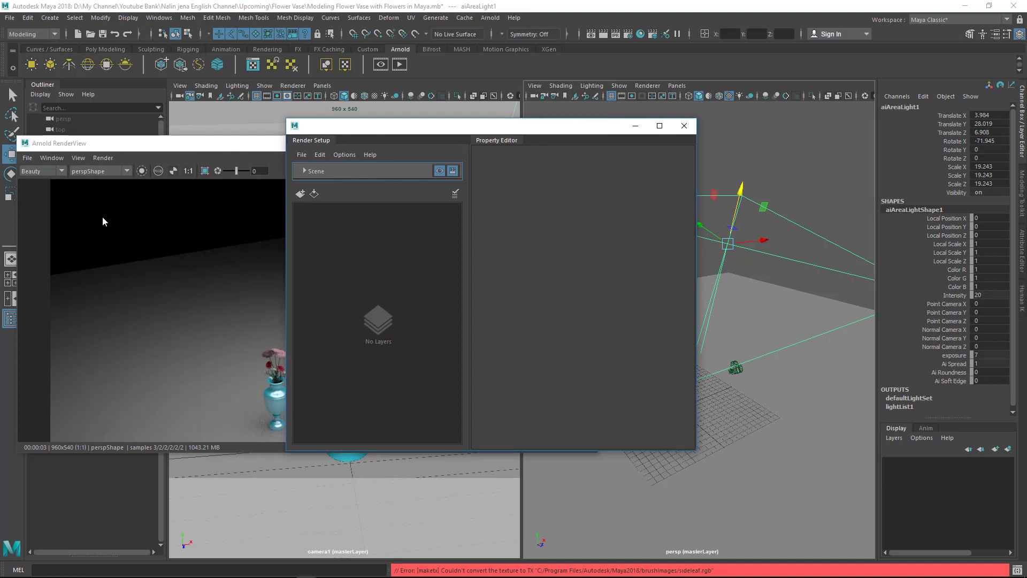
# Create a render layer named defuse
pyautogui.click(300, 194)
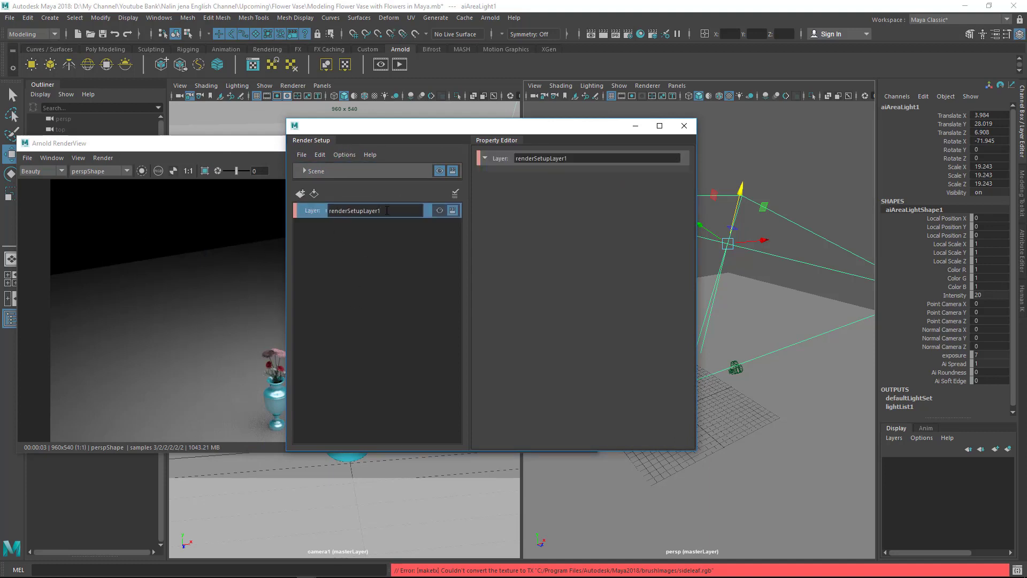
pyautogui.moveTo(390, 210); pyautogui.dragTo(302, 213)
pyautogui.write('defuse')
pyautogui.press('Return')
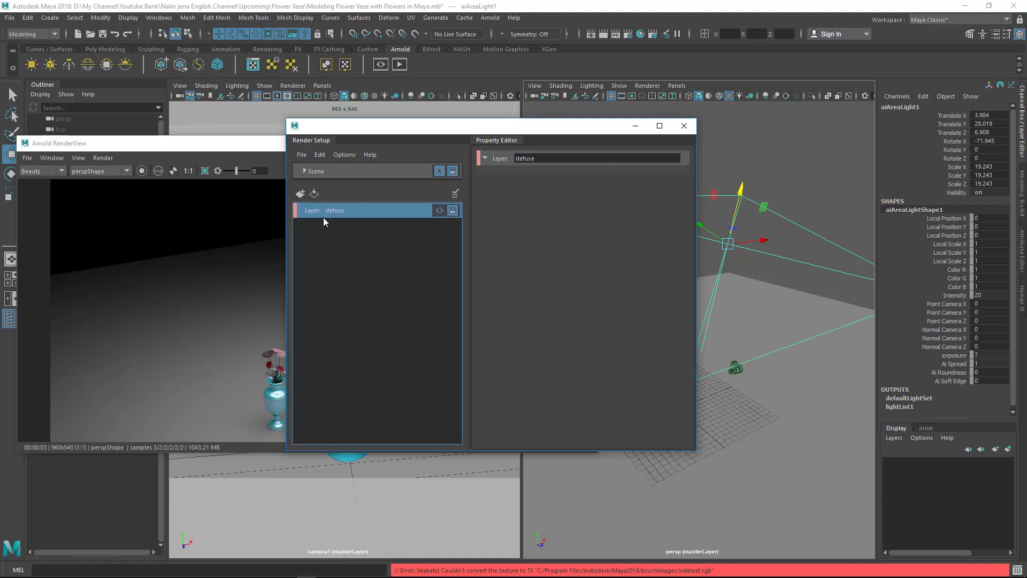
# Create a second render layer named occlusion
pyautogui.click(300, 193)
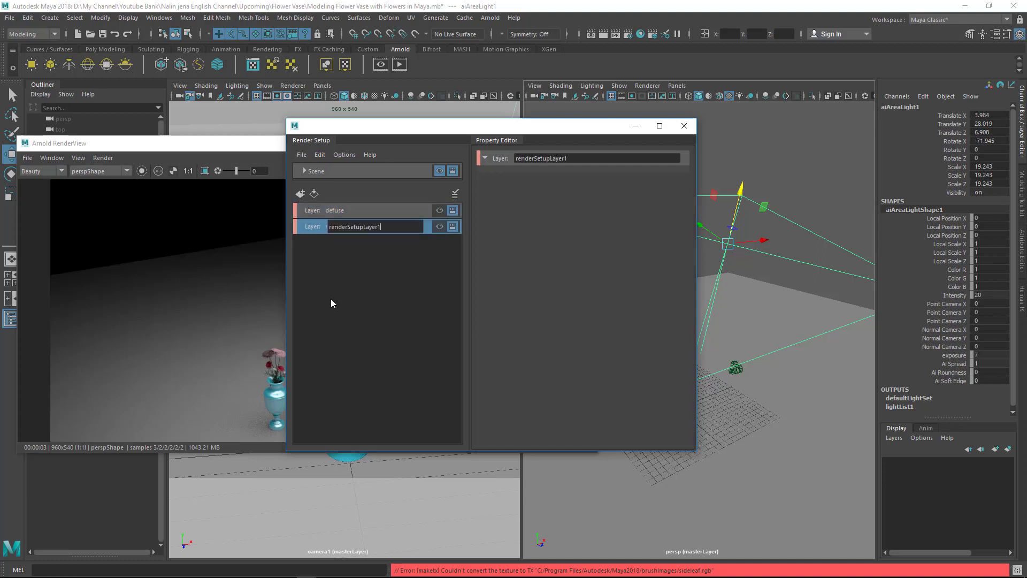
pyautogui.doubleClick(369, 230)
pyautogui.write('occlusion')
pyautogui.press('Return')
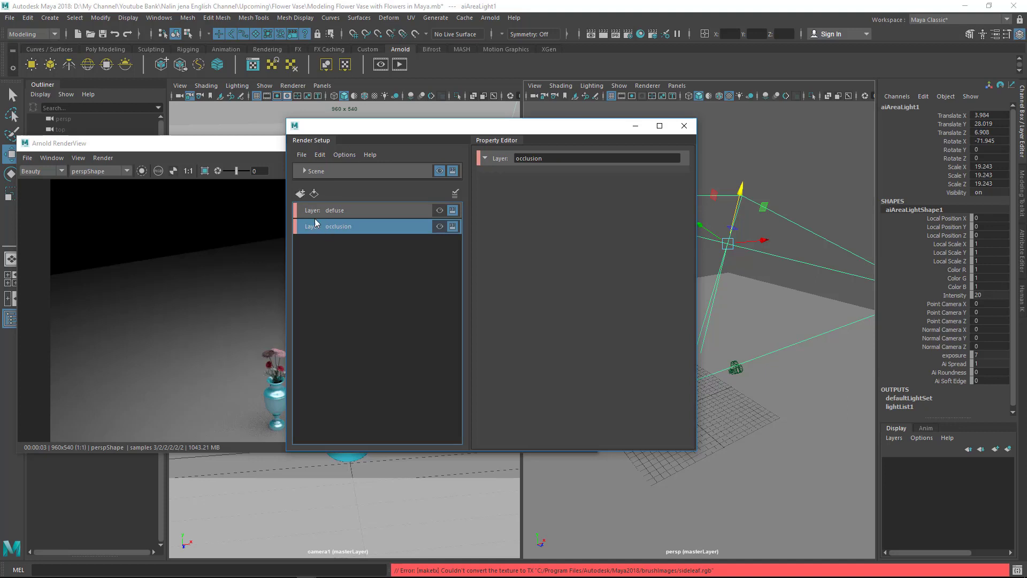
# Create a third render layer named wirefarme
pyautogui.click(300, 193)
pyautogui.doubleClick(353, 243)
pyautogui.write('wirefarme')
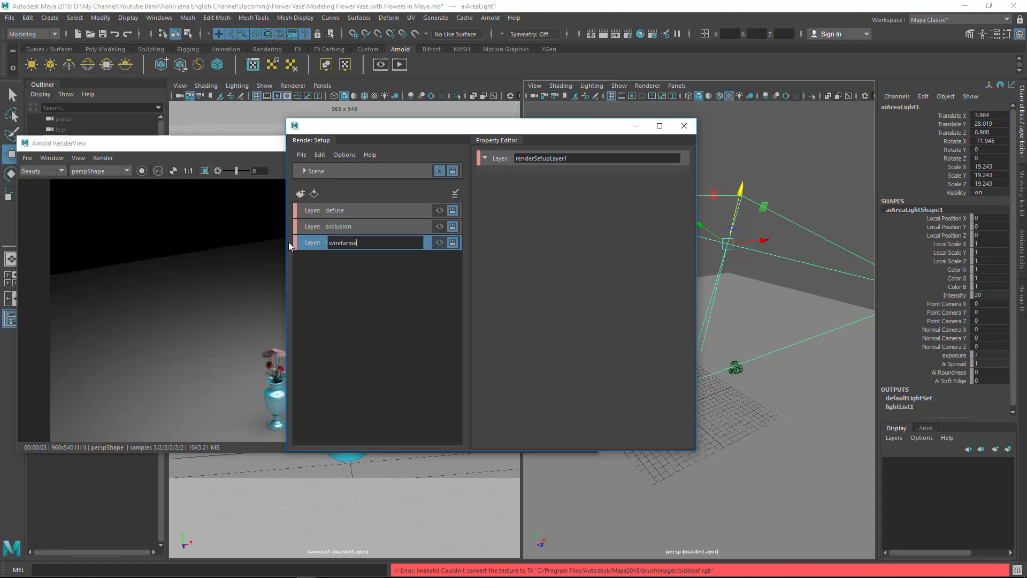
pyautogui.press('Return')
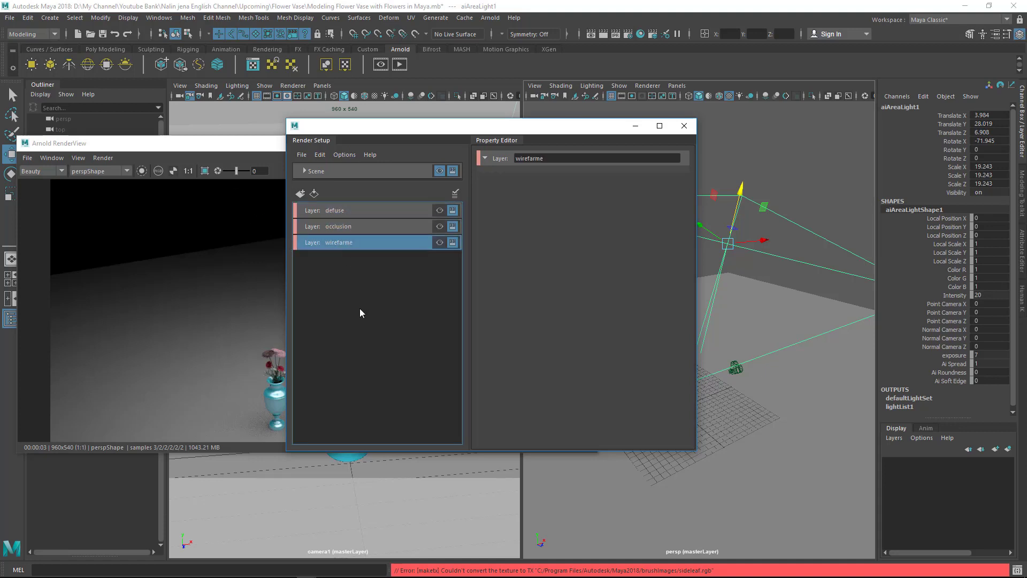
# Select the defuse render layer and close the Arnold RenderView, keeping the Render Setup window beside the perspective view's vase
pyautogui.click(342, 212)
pyautogui.moveTo(405, 124); pyautogui.dragTo(784, 327)
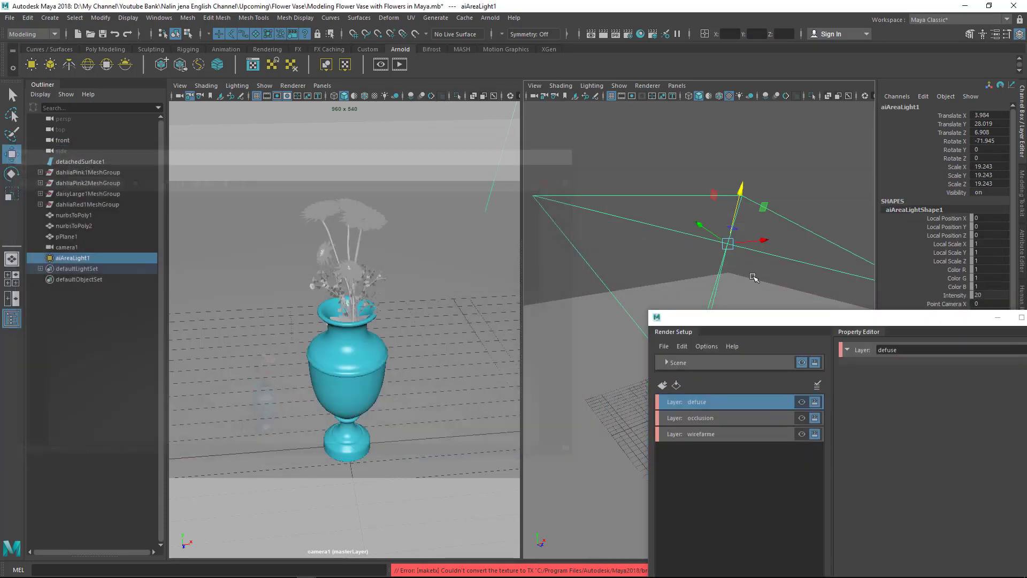
pyautogui.click(572, 151)
pyautogui.moveTo(758, 322); pyautogui.dragTo(289, 160)
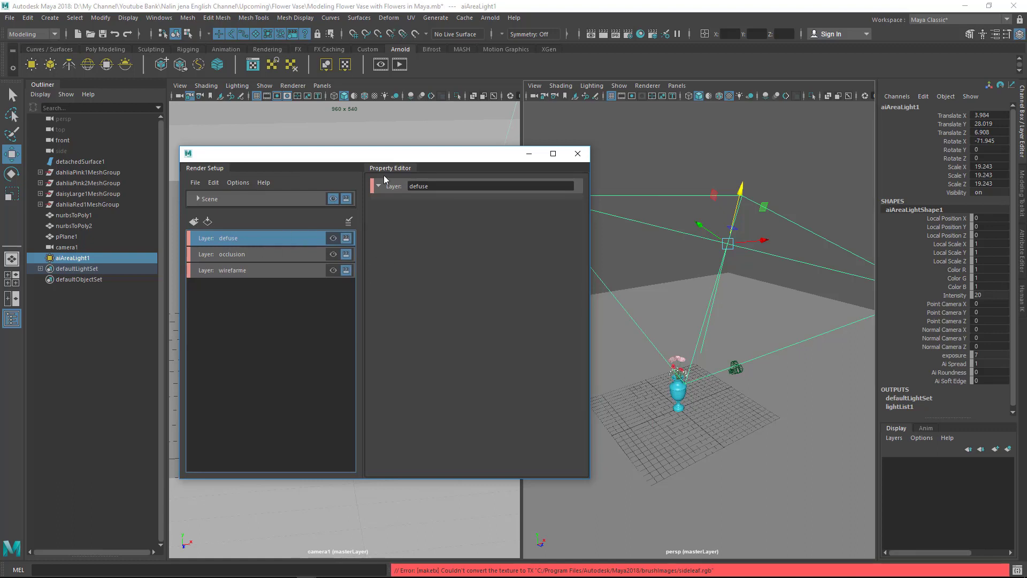
# Select the flowers, vase, ground plane, camera and area light, and create a collection in the defuse layer
pyautogui.moveTo(619, 164); pyautogui.dragTo(799, 481)
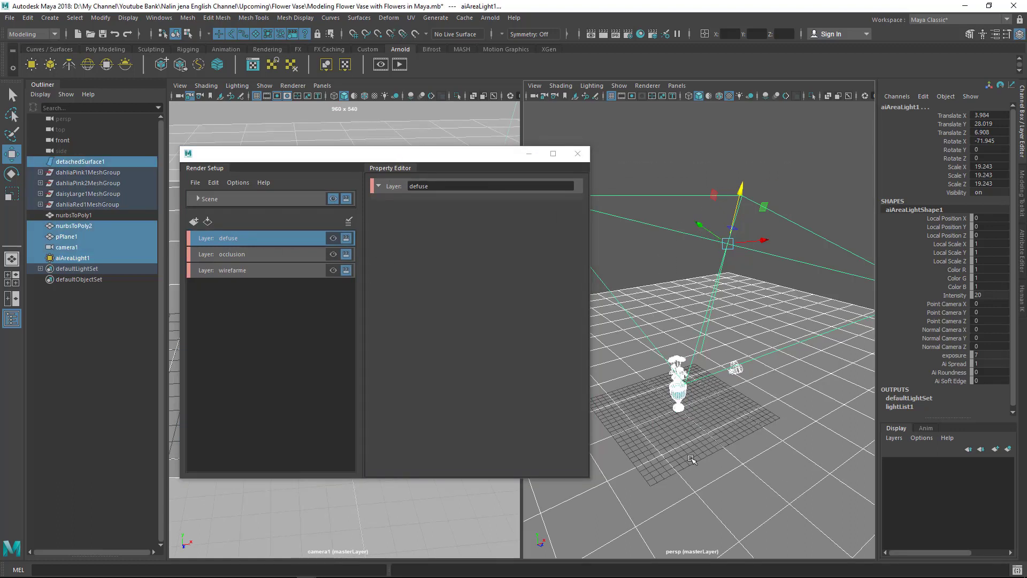
pyautogui.rightClick(246, 238)
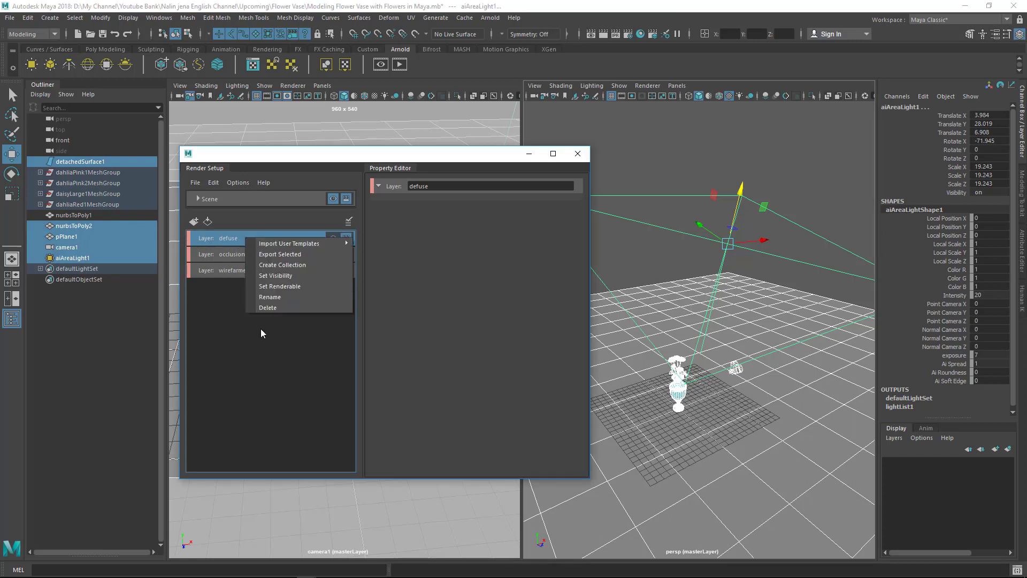
pyautogui.click(297, 266)
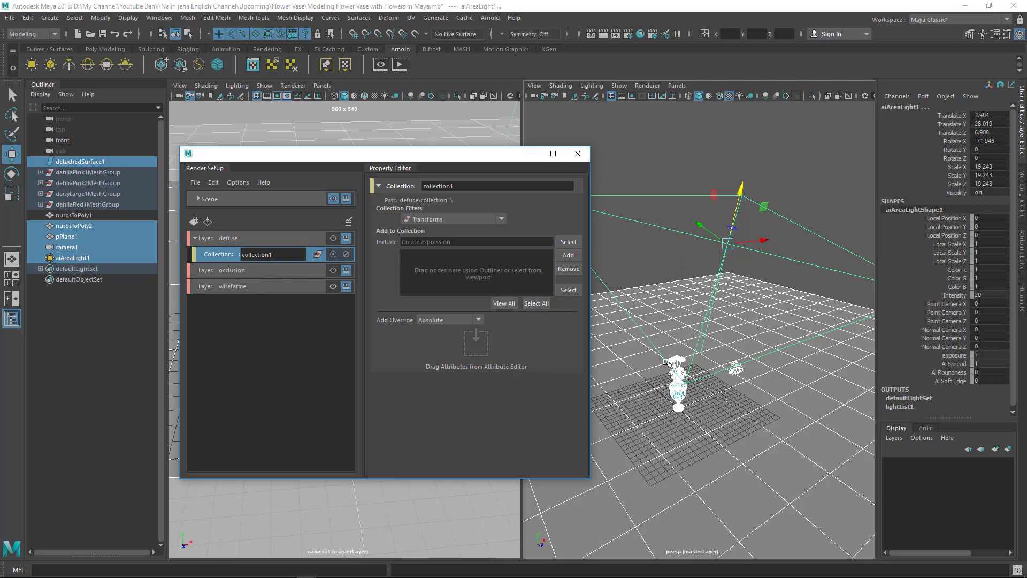
# Add the selected flowers, vase, ground plane, camera and area light to the defuse layer's collection and collapse that layer
pyautogui.click(568, 256)
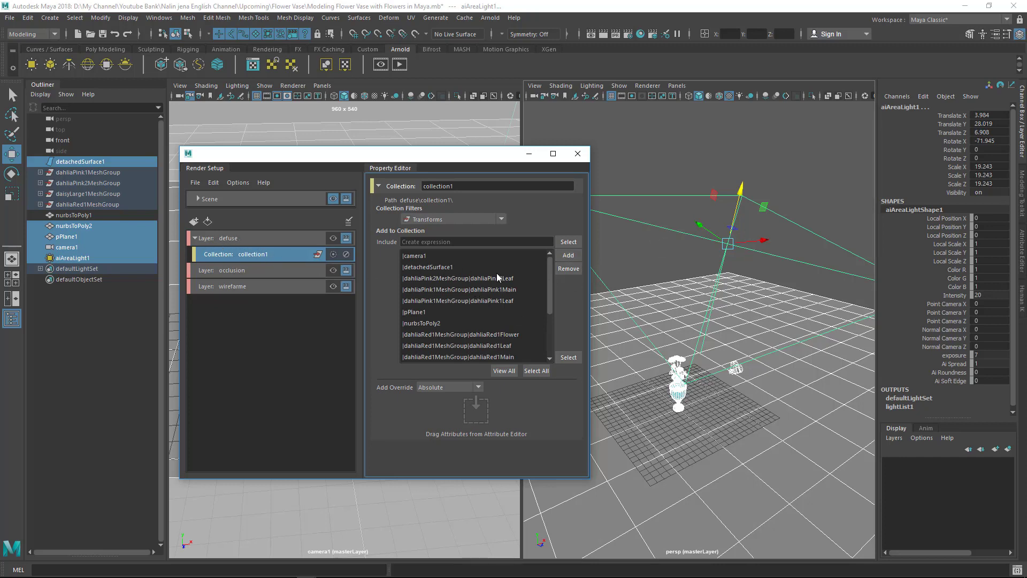
pyautogui.click(194, 238)
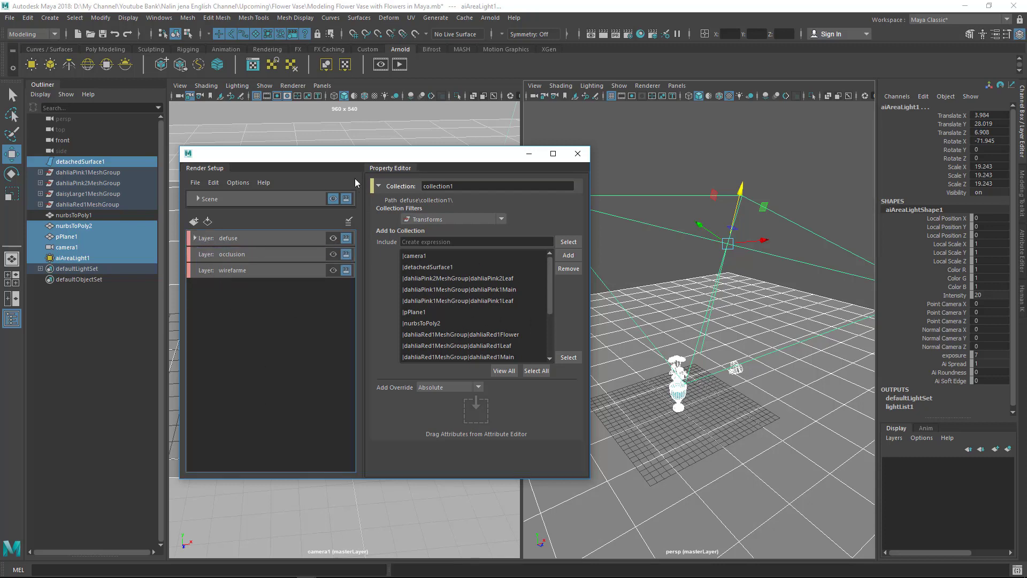
pyautogui.moveTo(361, 160); pyautogui.dragTo(370, 155)
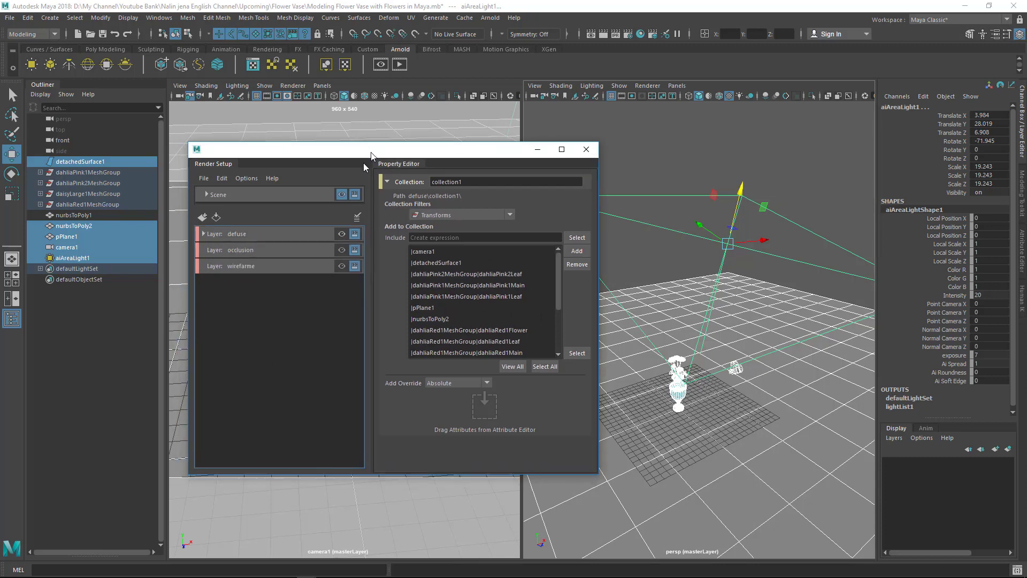
# Create a collection in the occlusion layer and add the selected flowers, vase, ground plane and camera to it, leaving out the area light
pyautogui.click(245, 252)
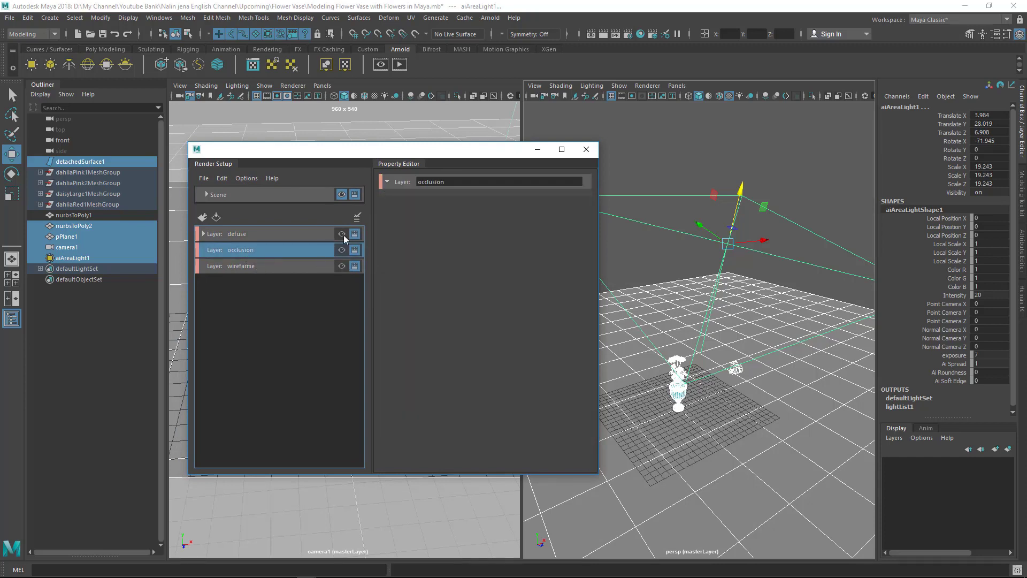
pyautogui.rightClick(259, 255)
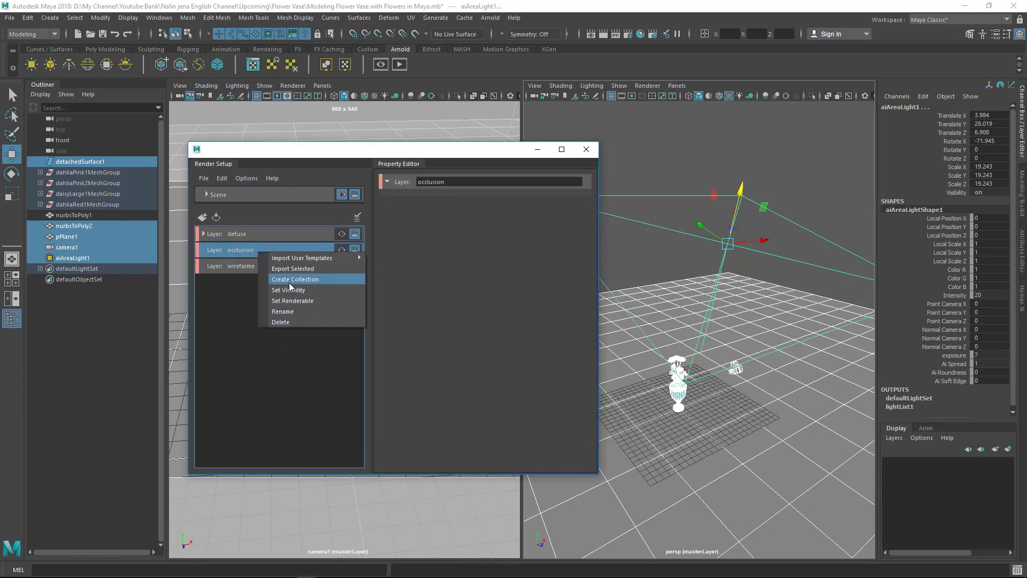
pyautogui.click(288, 258)
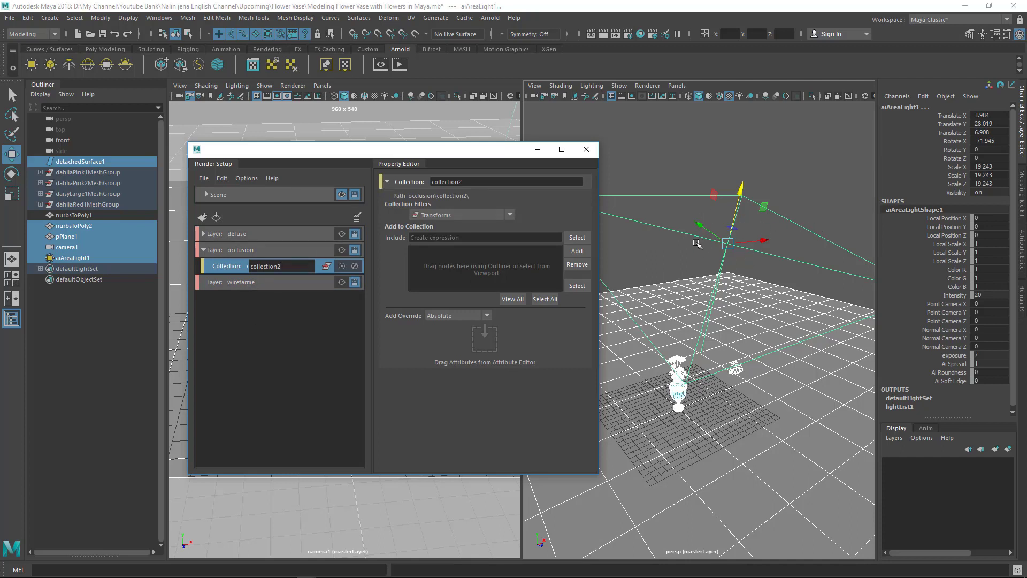
pyautogui.click(655, 220)
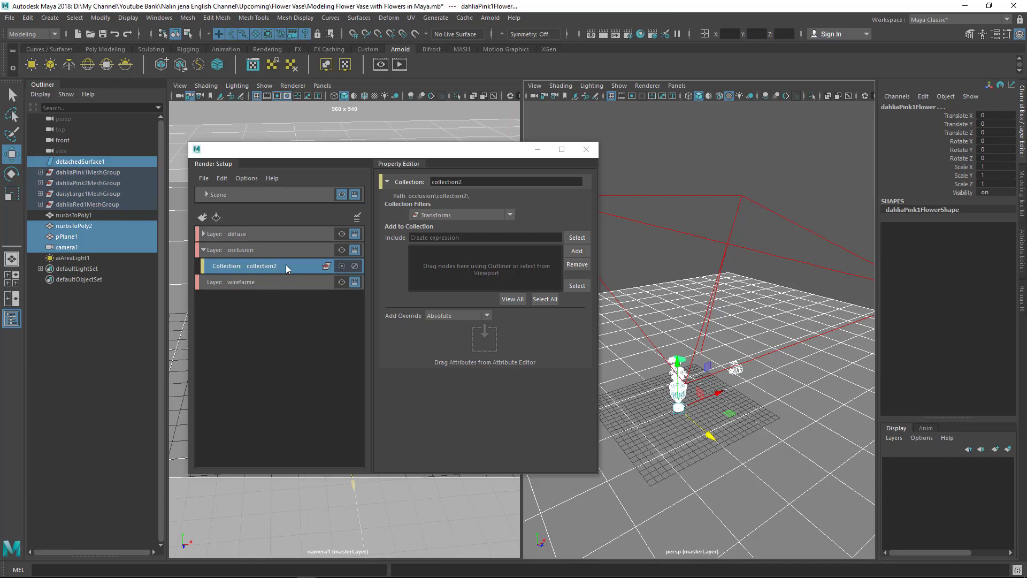
pyautogui.click(577, 252)
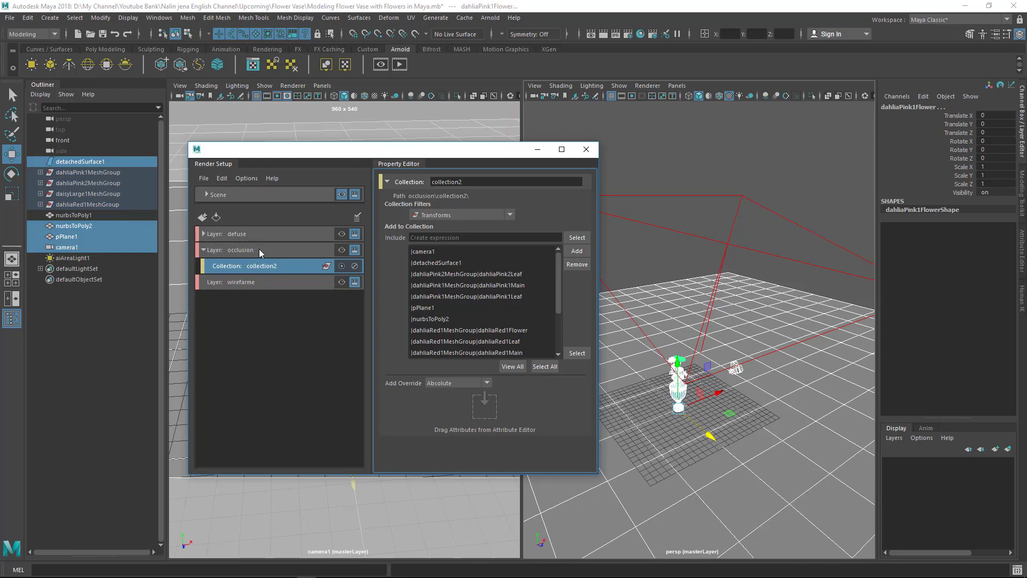
pyautogui.click(203, 250)
# Open the Arnold RenderView alongside the Render Setup window and make defuse the visible render layer
pyautogui.moveTo(397, 155); pyautogui.dragTo(741, 155)
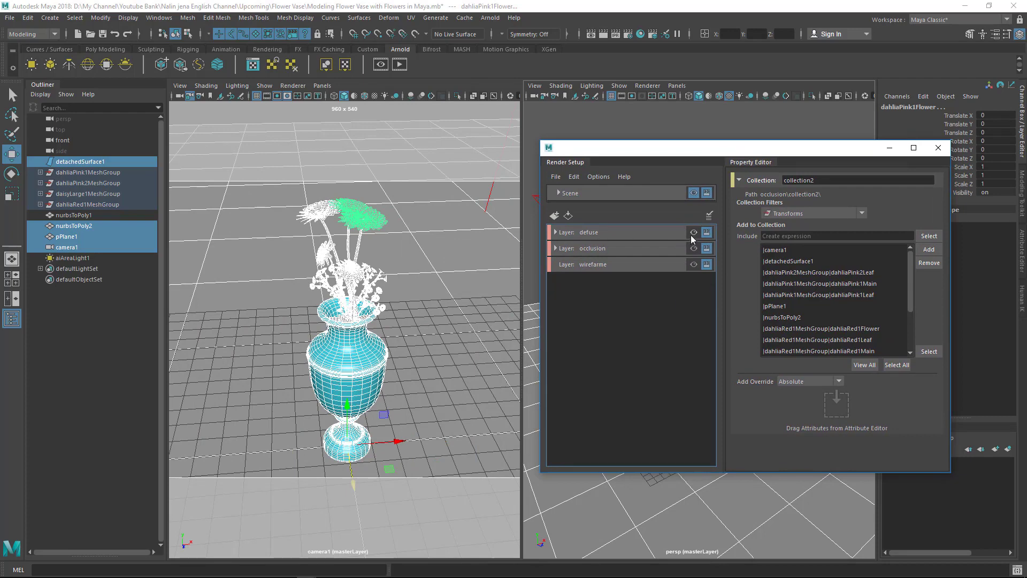
pyautogui.click(490, 17)
pyautogui.click(496, 36)
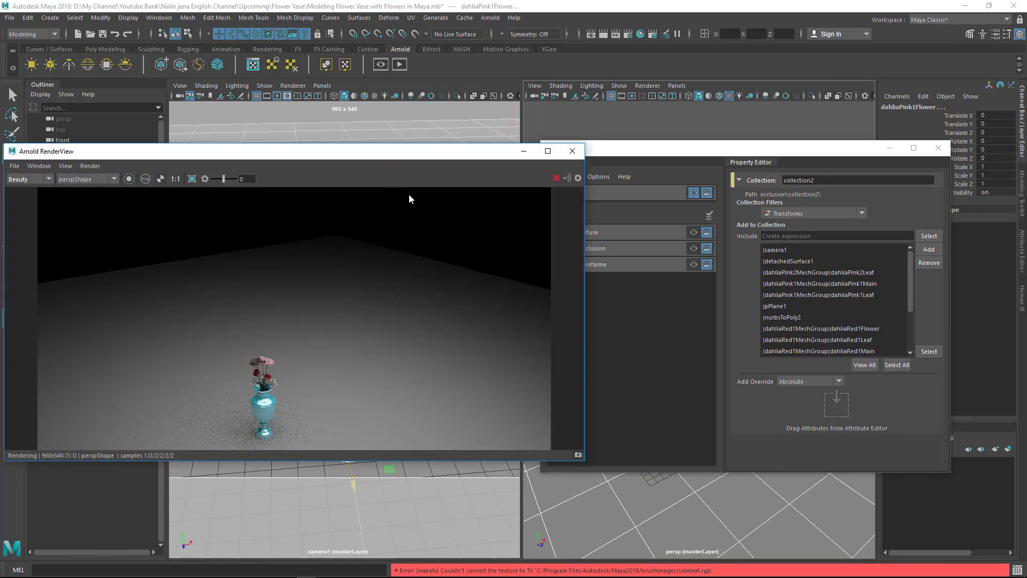
pyautogui.moveTo(492, 154); pyautogui.dragTo(440, 153)
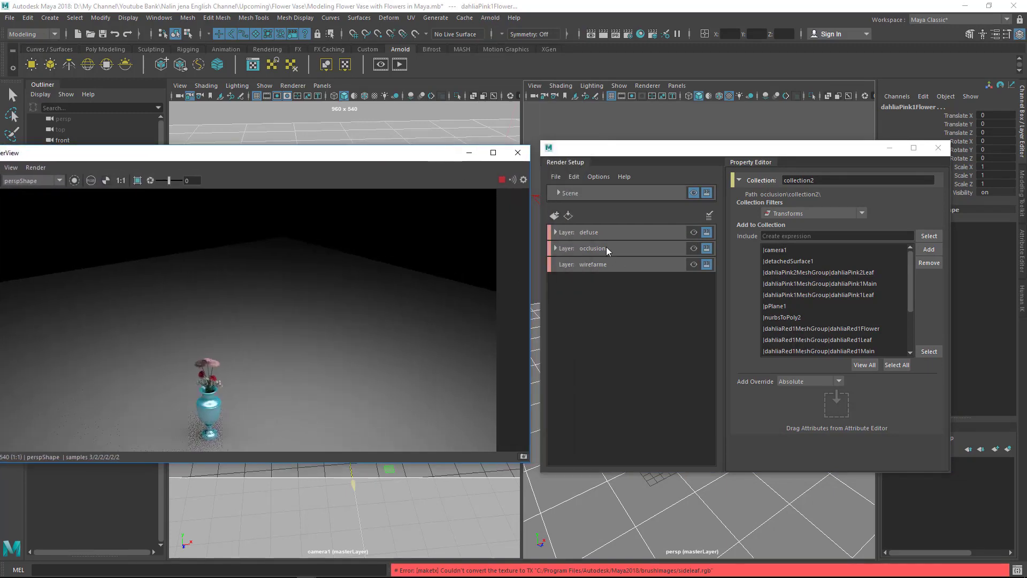
pyautogui.click(694, 233)
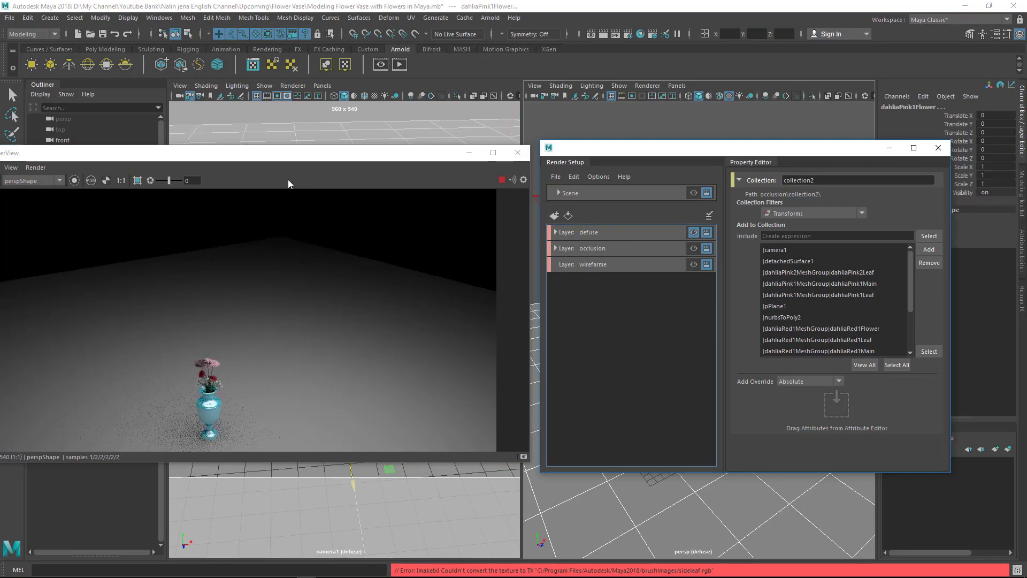
pyautogui.moveTo(283, 154); pyautogui.dragTo(394, 110)
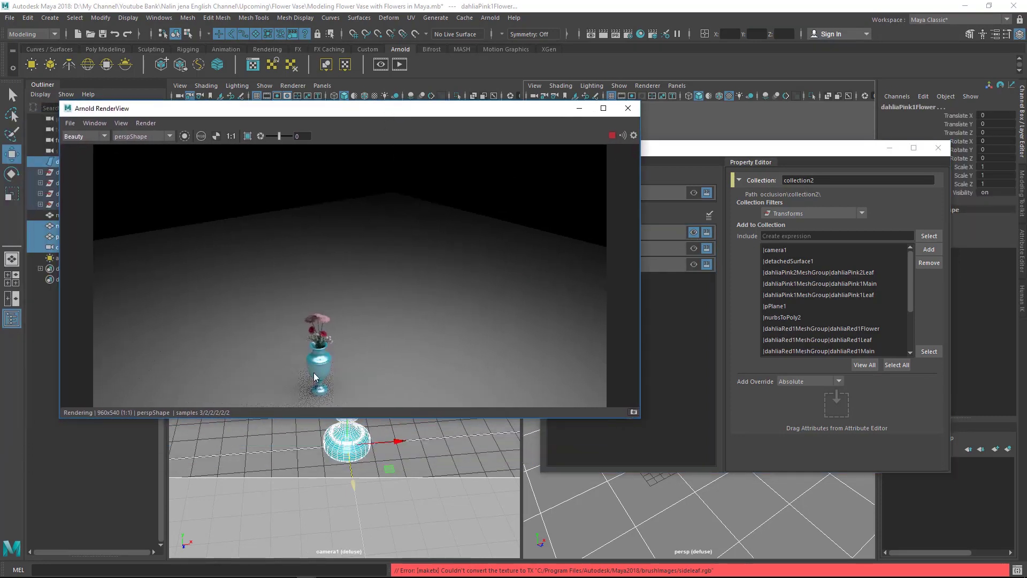
# Render the defuse layer through cameraShape1 and place the render window beside the layer list
pyautogui.click(146, 124)
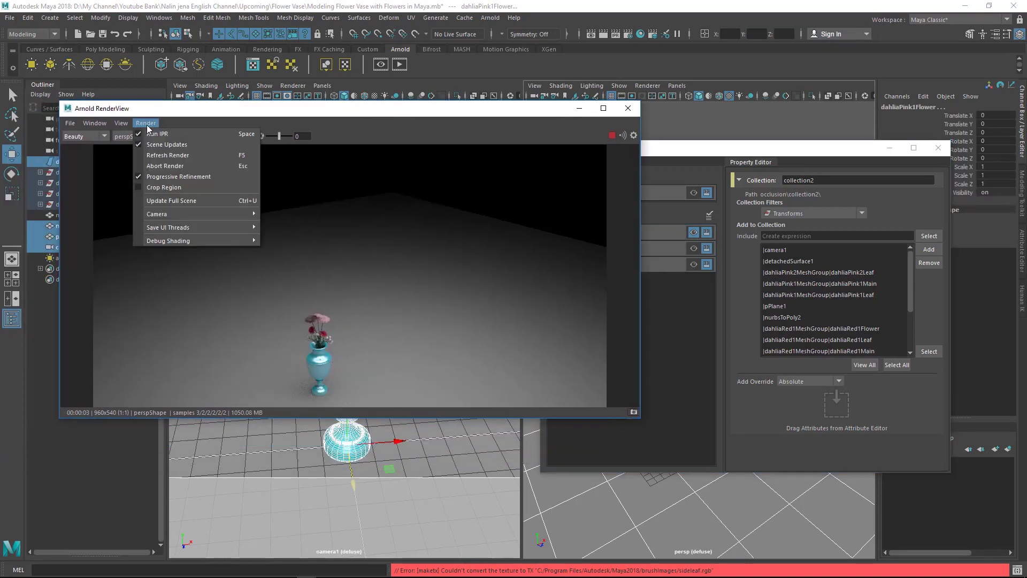
pyautogui.moveTo(194, 226)
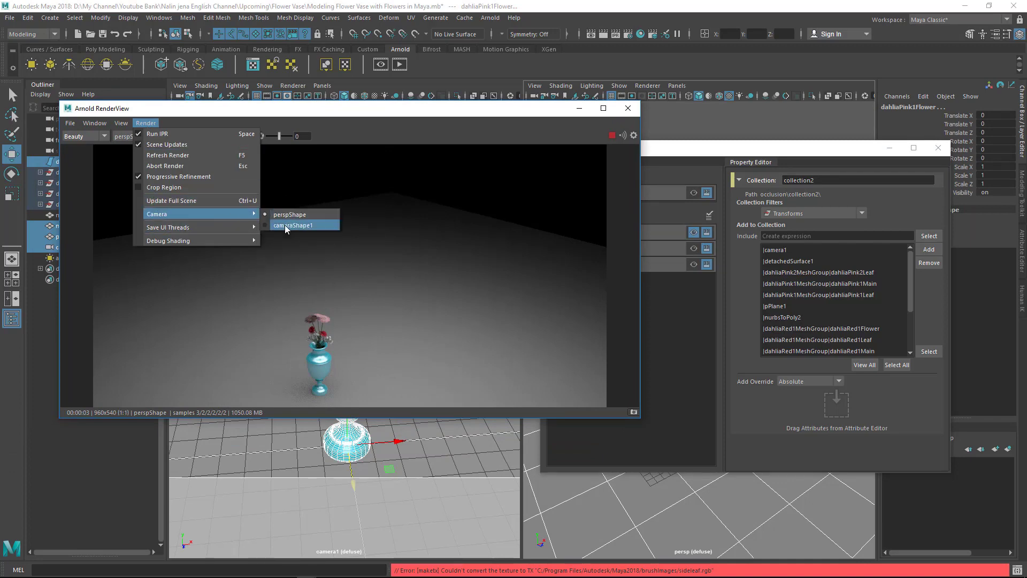
pyautogui.click(287, 225)
pyautogui.moveTo(403, 108); pyautogui.dragTo(316, 93)
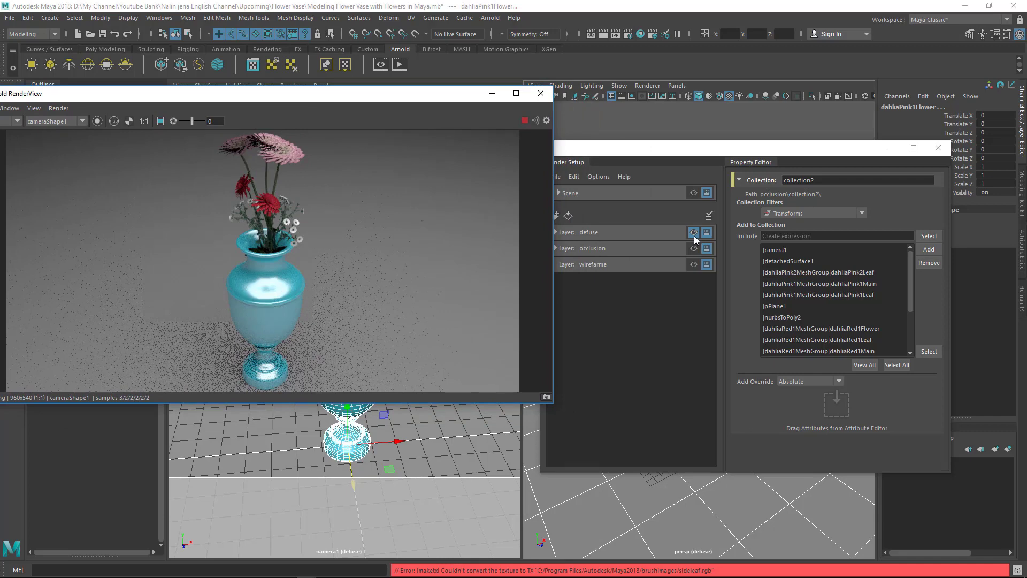
# Make occlusion the visible render layer and create a material override on its collection
pyautogui.click(694, 251)
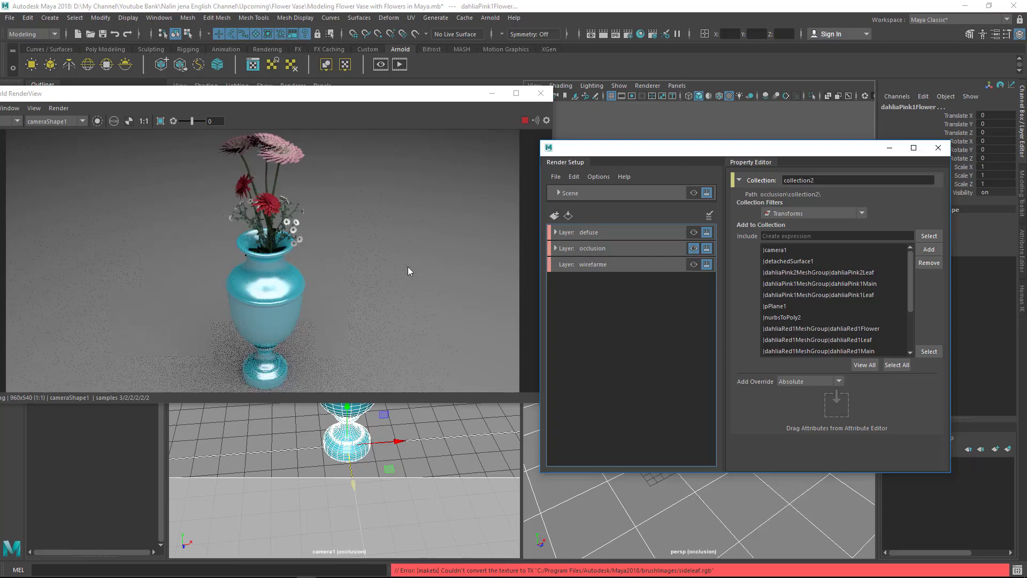
pyautogui.moveTo(635, 145); pyautogui.dragTo(585, 141)
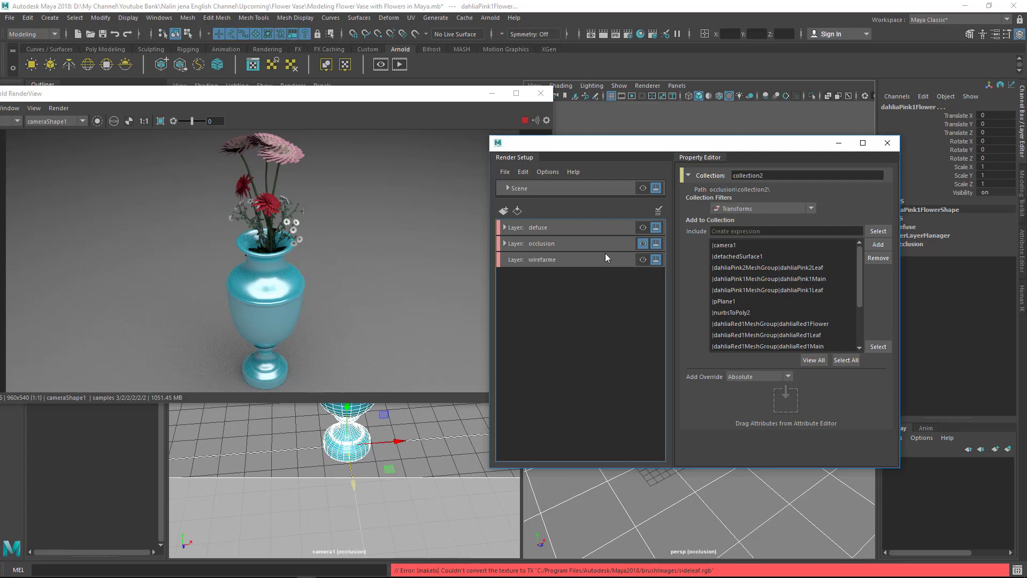
pyautogui.click(504, 244)
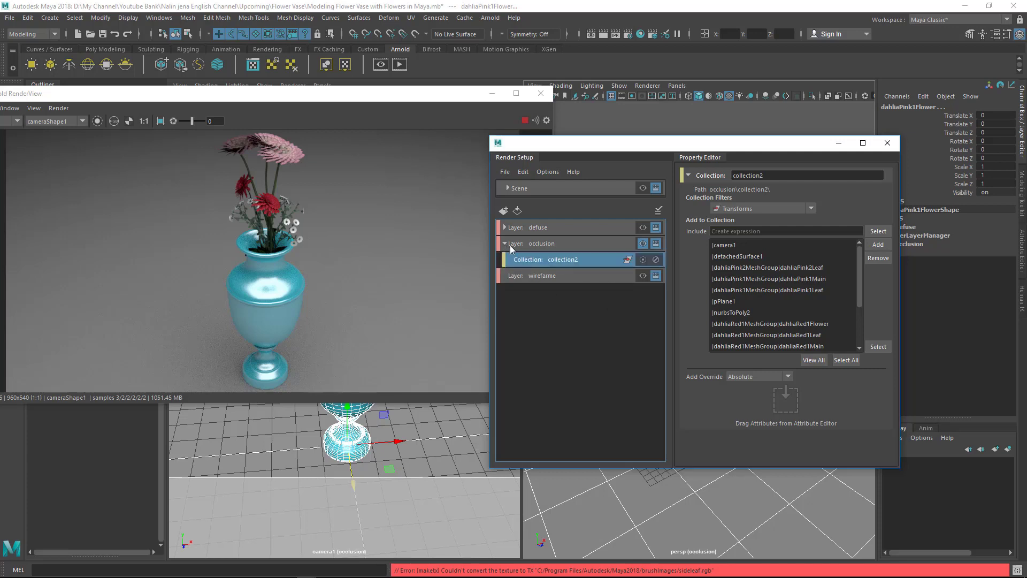
pyautogui.rightClick(547, 261)
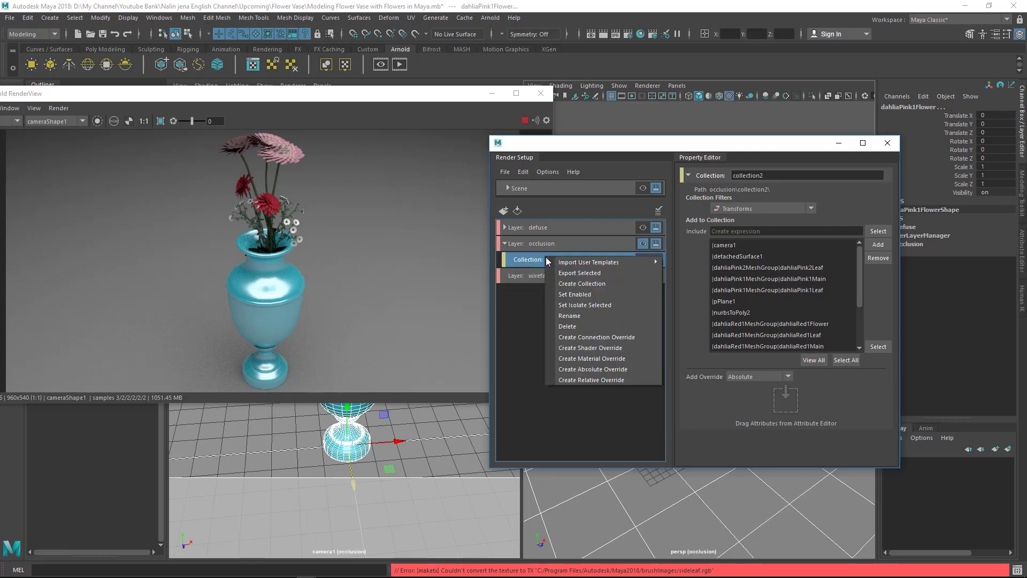
pyautogui.click(602, 358)
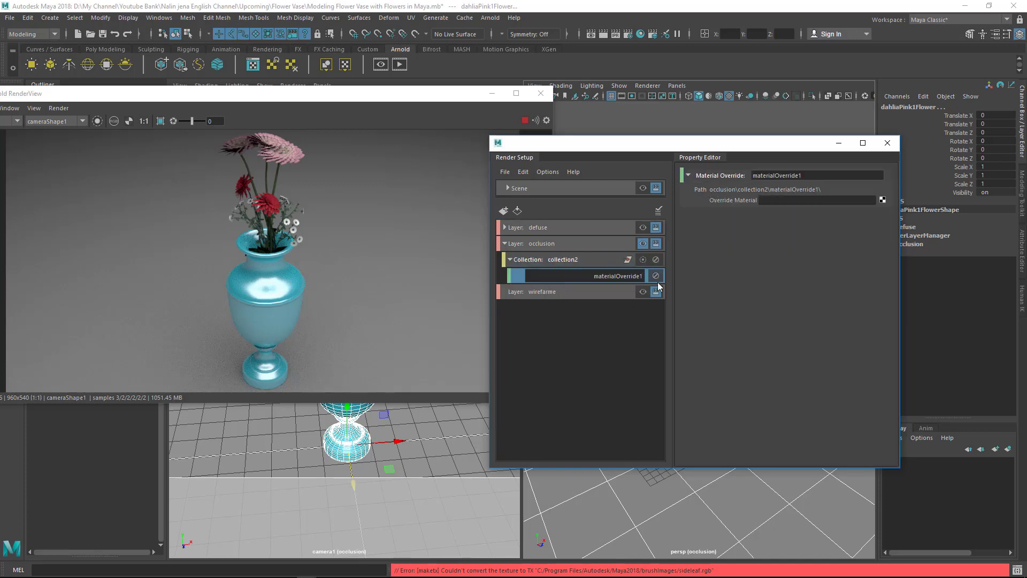
# Assign a new aiAmbientOcclusion shader as the occlusion layer's override material and collapse the layer
pyautogui.click(884, 201)
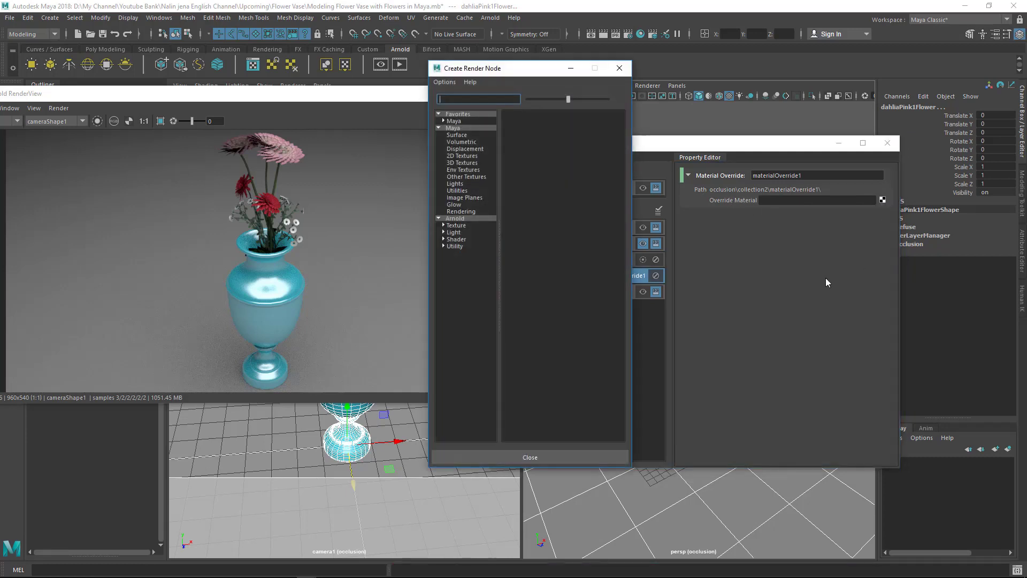
pyautogui.click(456, 240)
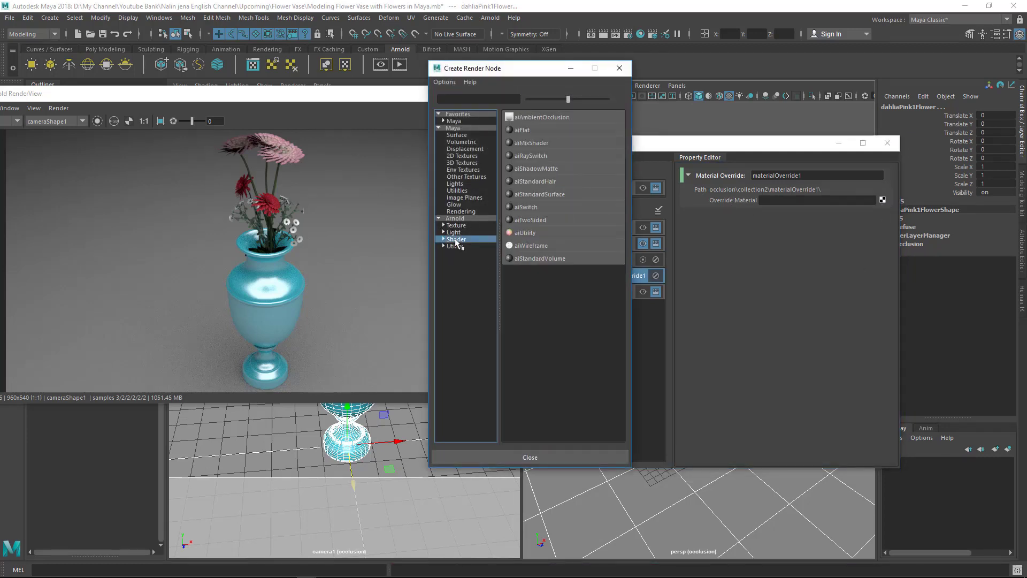
pyautogui.click(546, 117)
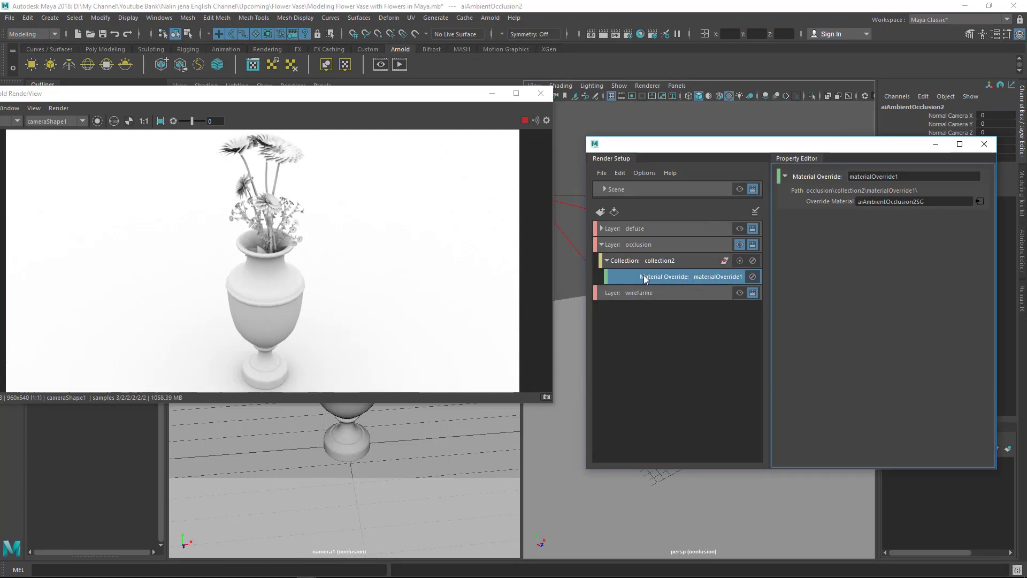
pyautogui.click(601, 244)
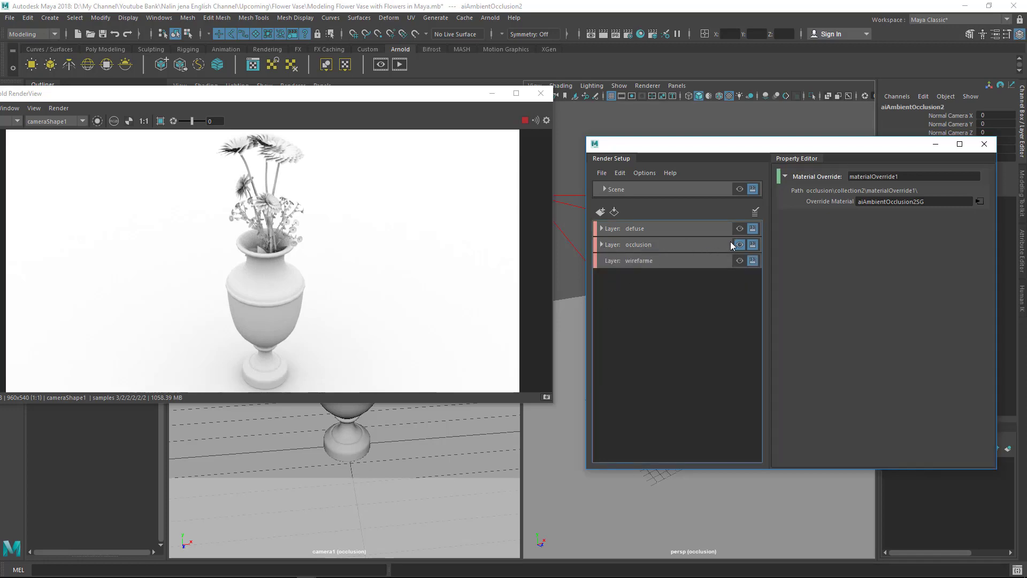
# Compare the defuse and occlusion renders by switching the visible layer to defuse and back to occlusion
pyautogui.click(739, 229)
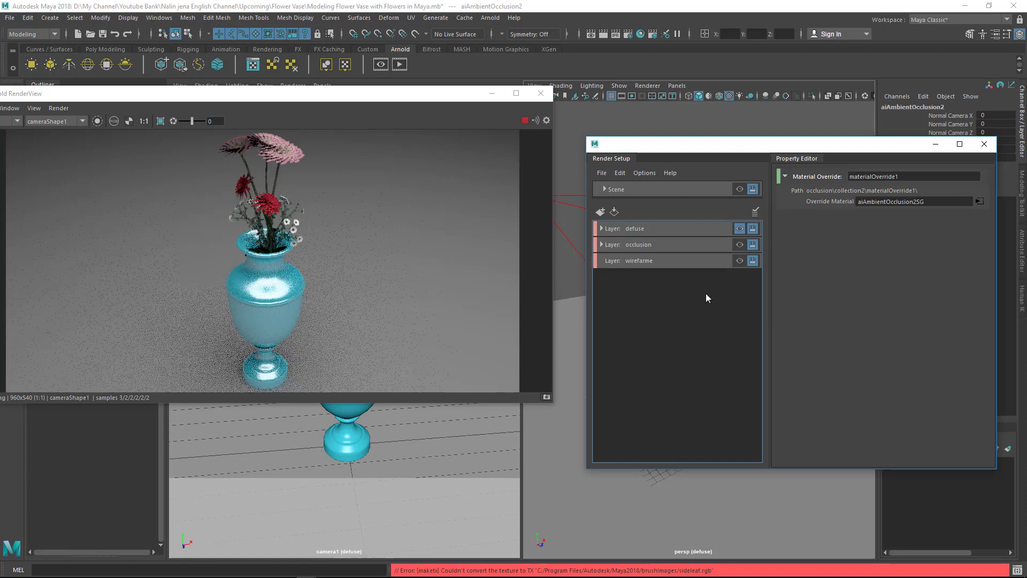
pyautogui.click(739, 245)
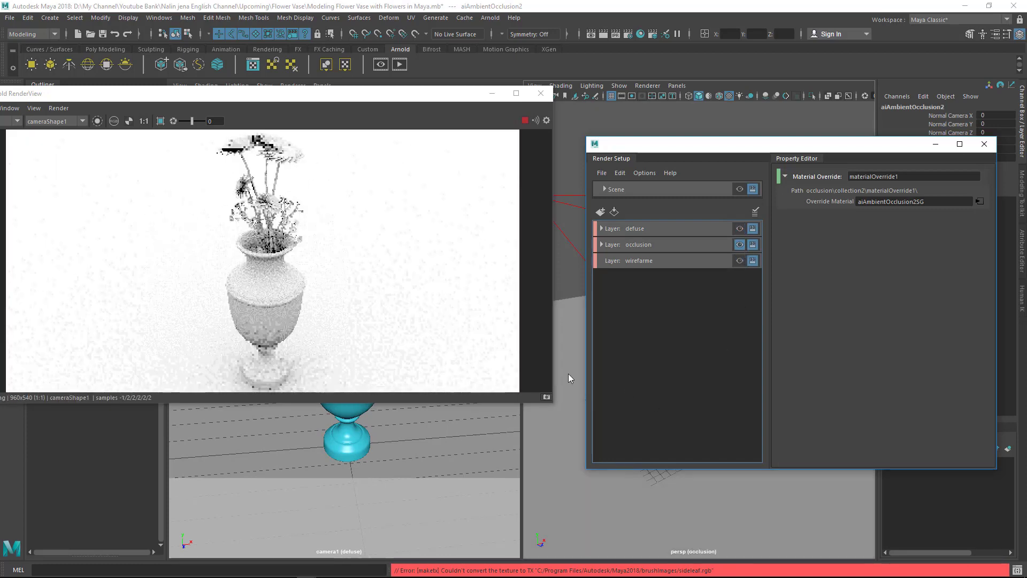
pyautogui.click(601, 244)
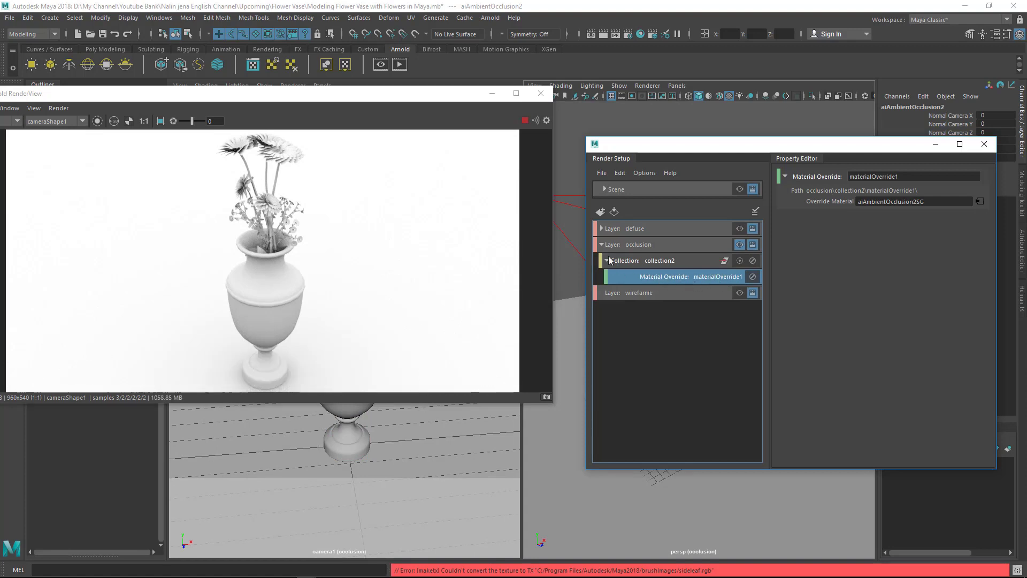
pyautogui.click(600, 245)
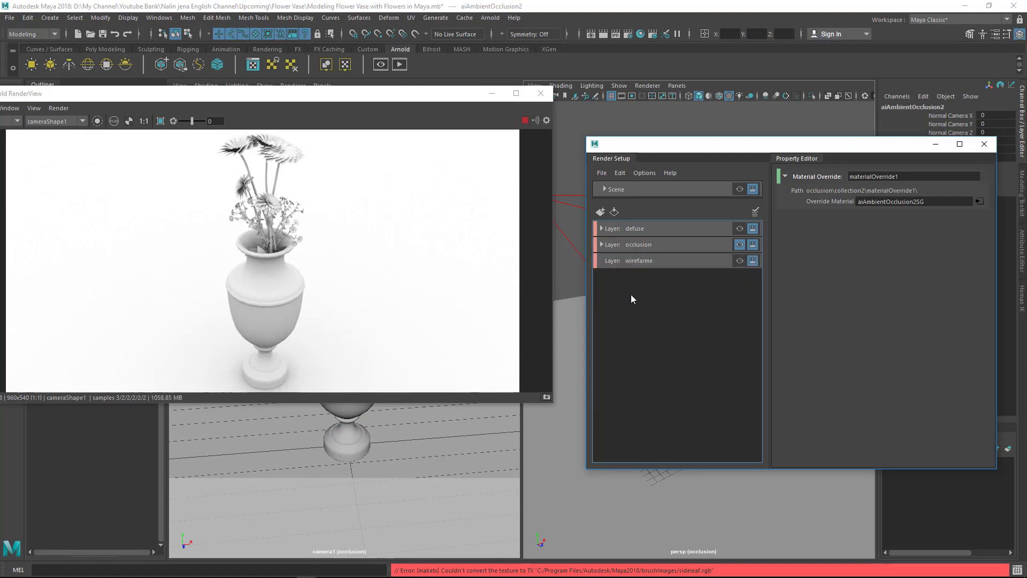
# Make wirefarme the visible render layer and create a collection in it
pyautogui.click(740, 261)
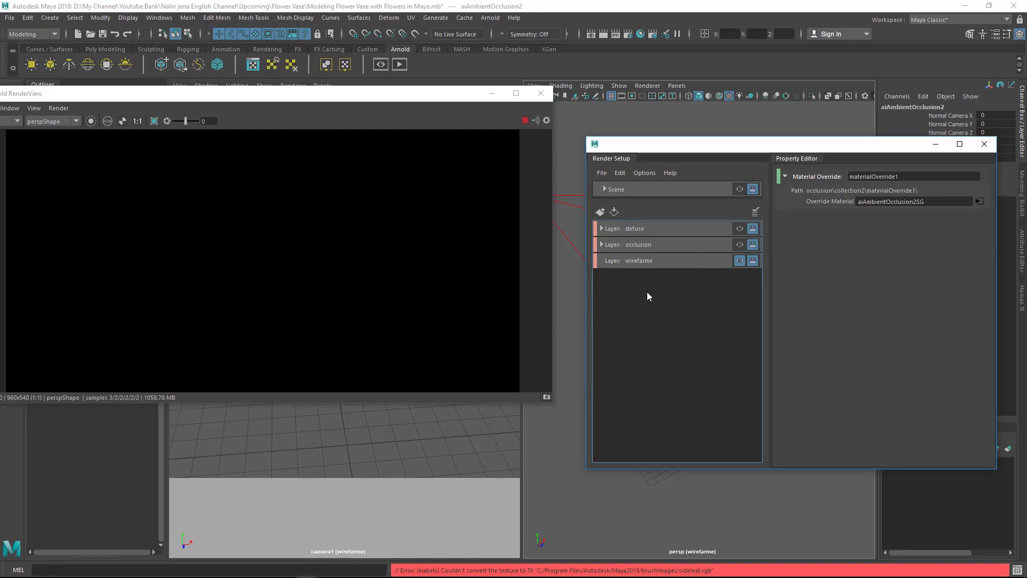
pyautogui.rightClick(647, 263)
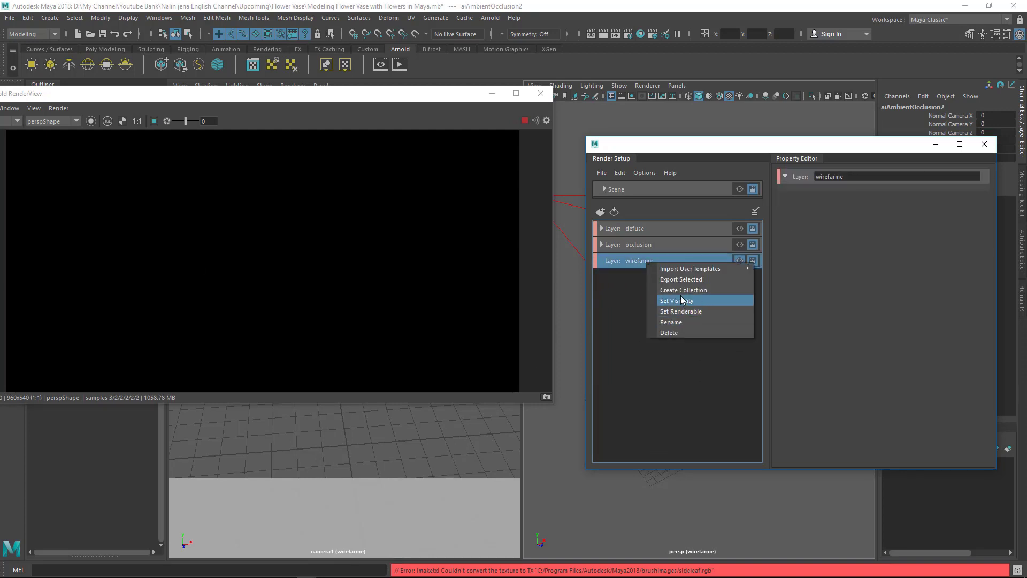
pyautogui.click(681, 292)
pyautogui.moveTo(763, 153); pyautogui.dragTo(454, 170)
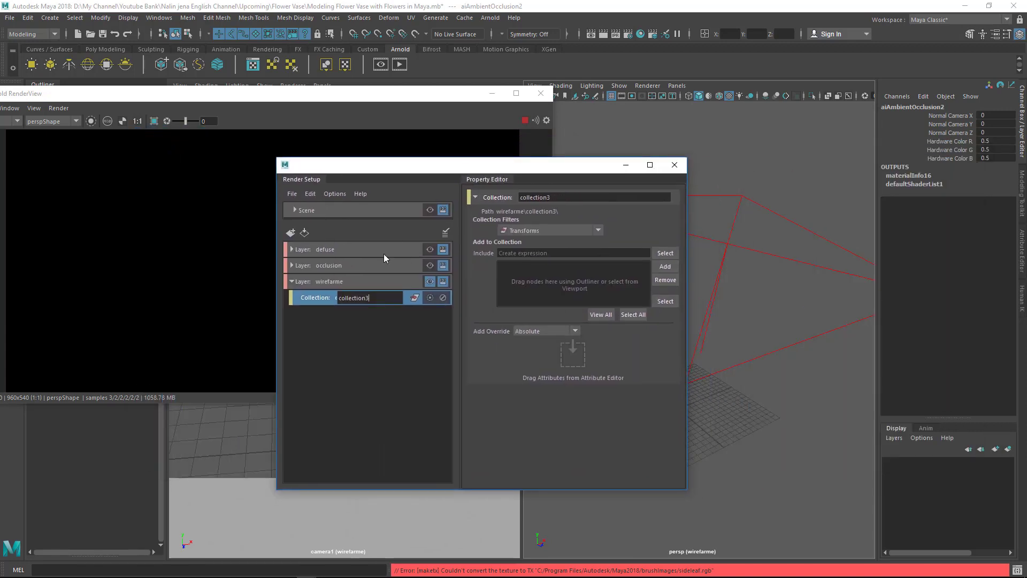
# Make occlusion the visible layer, then add the scene objects except the area light to the wirefarme layer's collection and collapse that layer
pyautogui.click(428, 265)
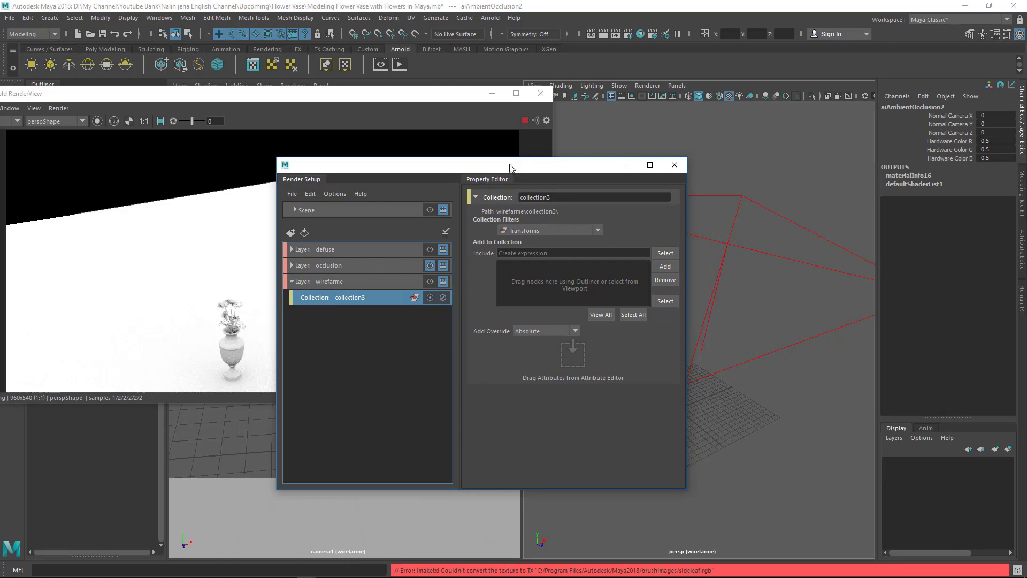
pyautogui.moveTo(398, 165); pyautogui.dragTo(293, 163)
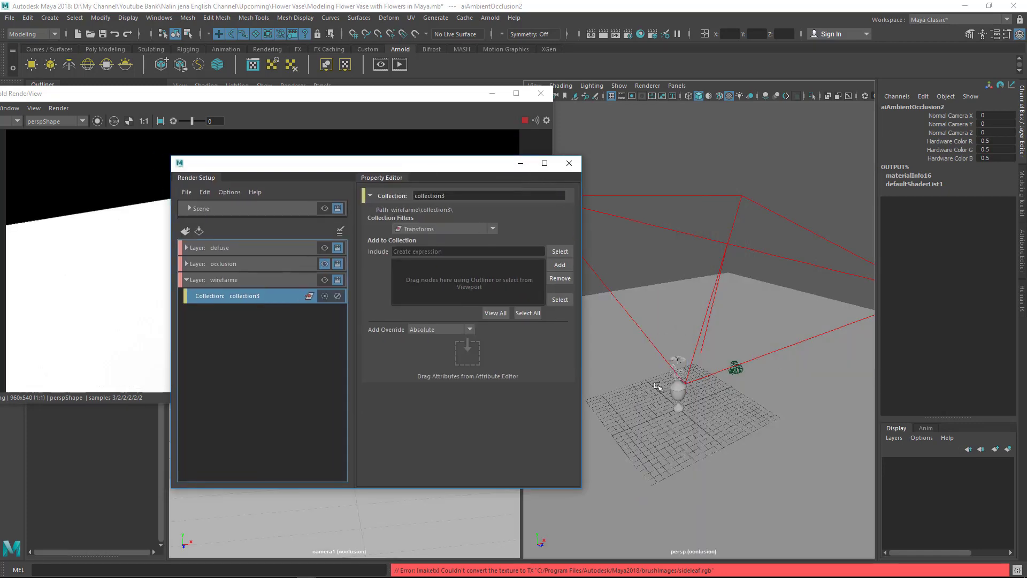
pyautogui.moveTo(626, 240); pyautogui.dragTo(791, 391)
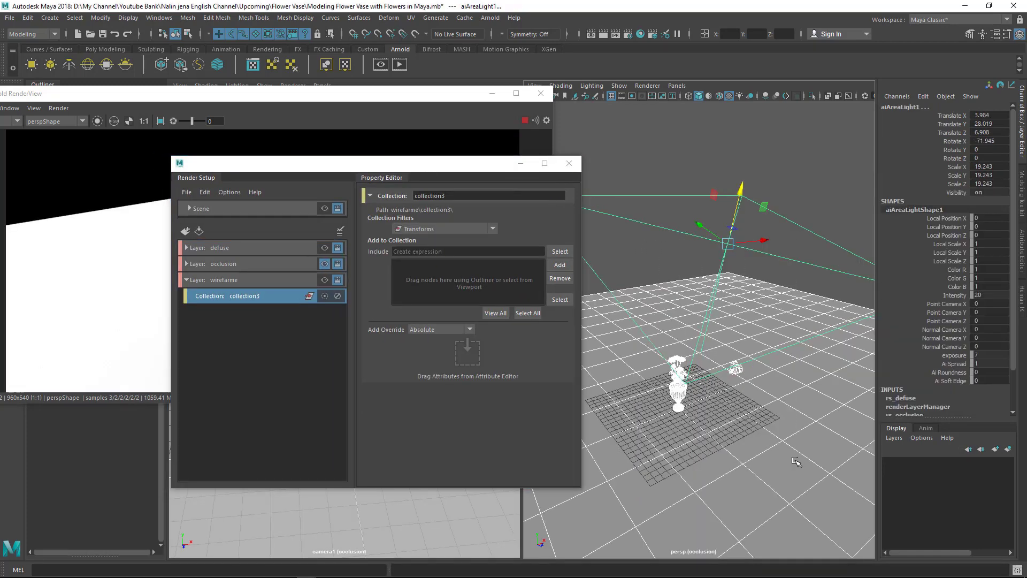
pyautogui.keyDown('shift'); pyautogui.click(639, 223); pyautogui.keyUp('shift')
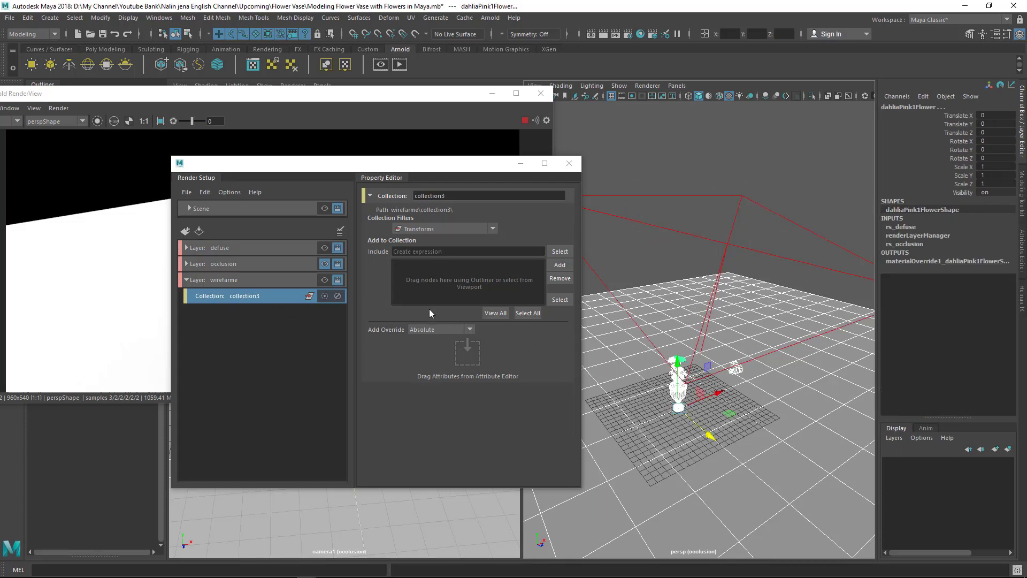
pyautogui.click(559, 264)
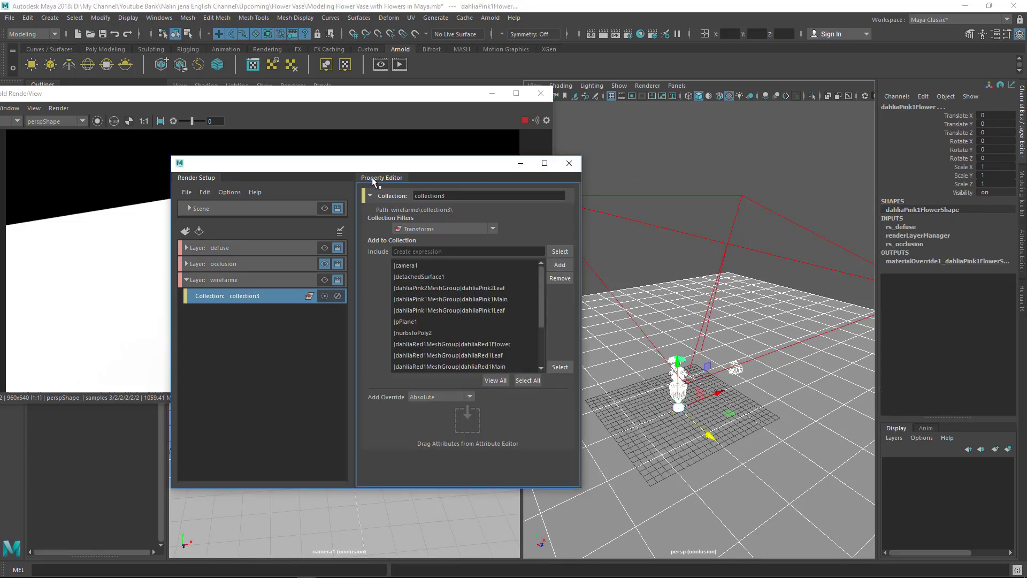
pyautogui.moveTo(404, 167); pyautogui.dragTo(766, 131)
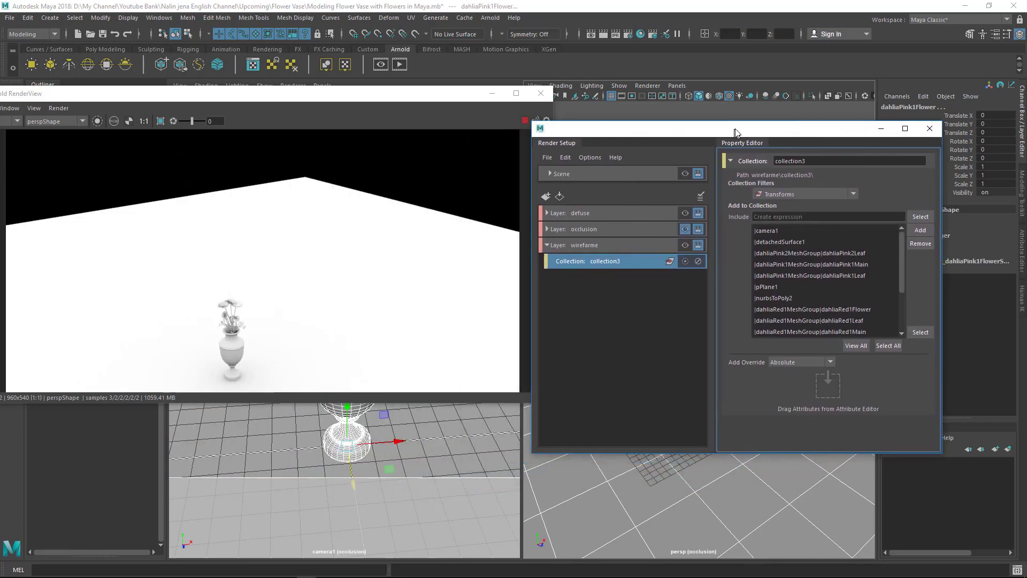
pyautogui.click(548, 245)
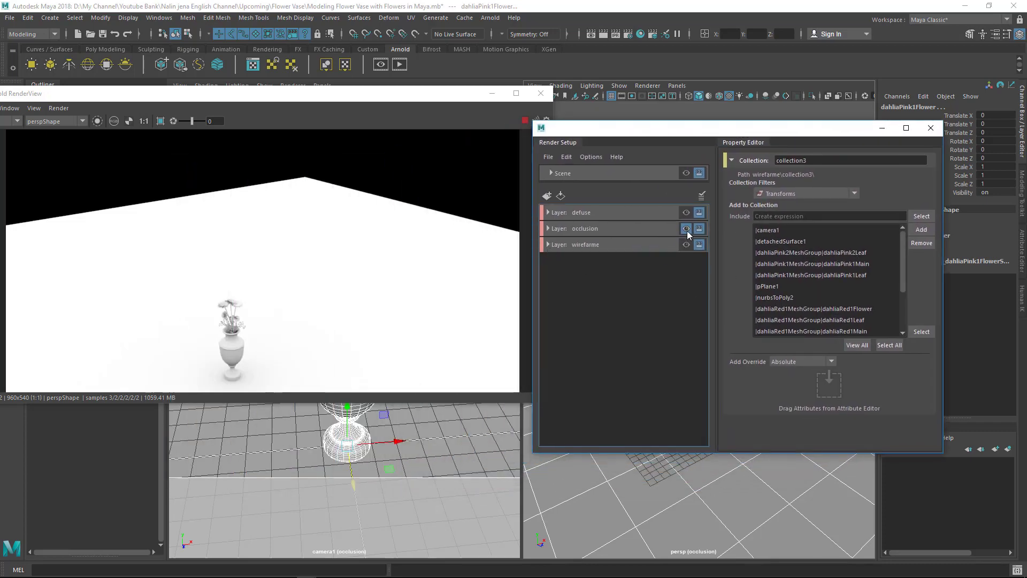
# Switch the render view's camera to cameraShape1
pyautogui.click(56, 115)
pyautogui.moveTo(80, 206)
pyautogui.click(229, 214)
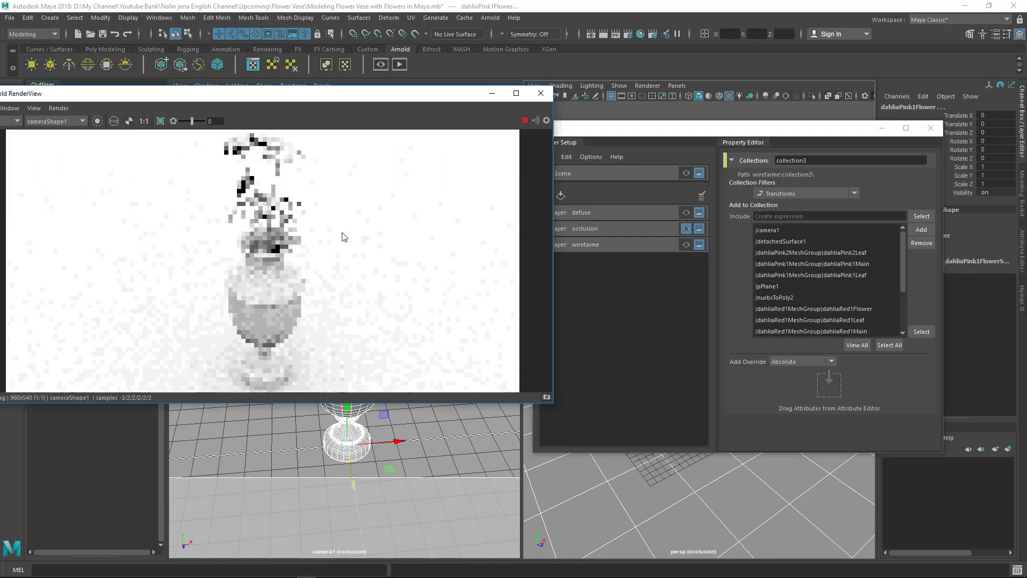
# Make wirefarme the visible render layer and create a material override on its collection
pyautogui.click(678, 245)
pyautogui.click(686, 245)
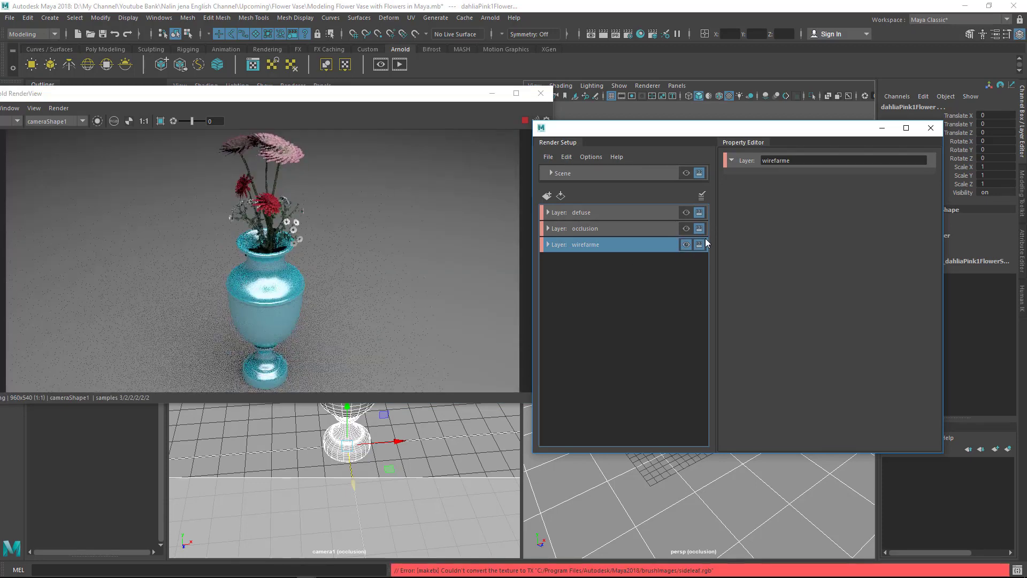
pyautogui.click(548, 244)
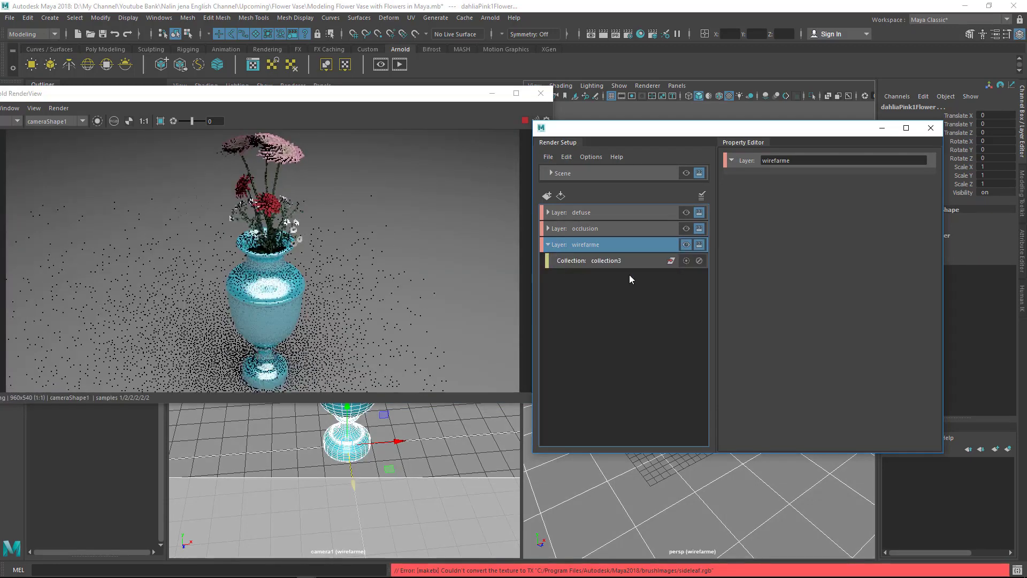
pyautogui.rightClick(619, 262)
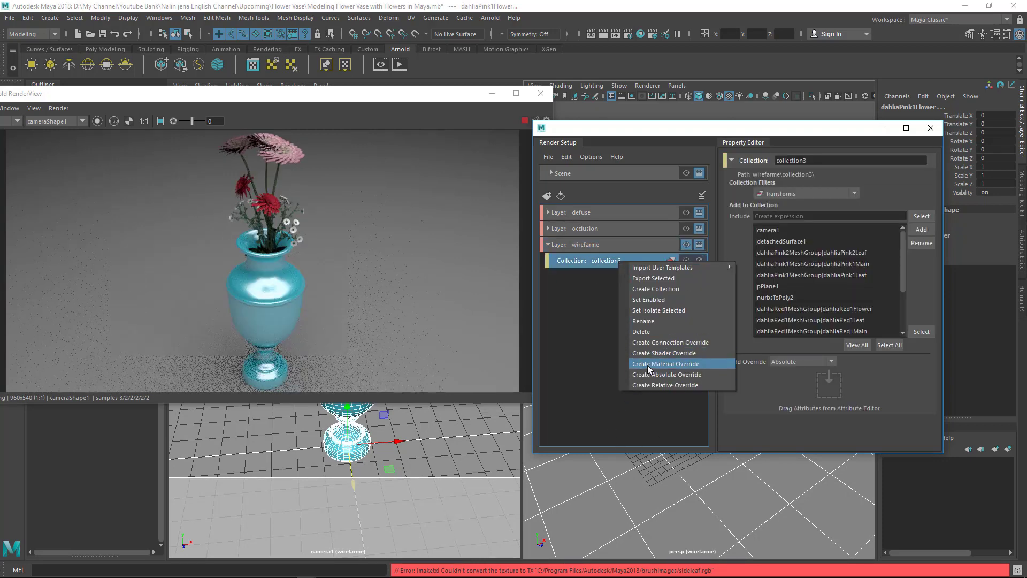
pyautogui.click(667, 366)
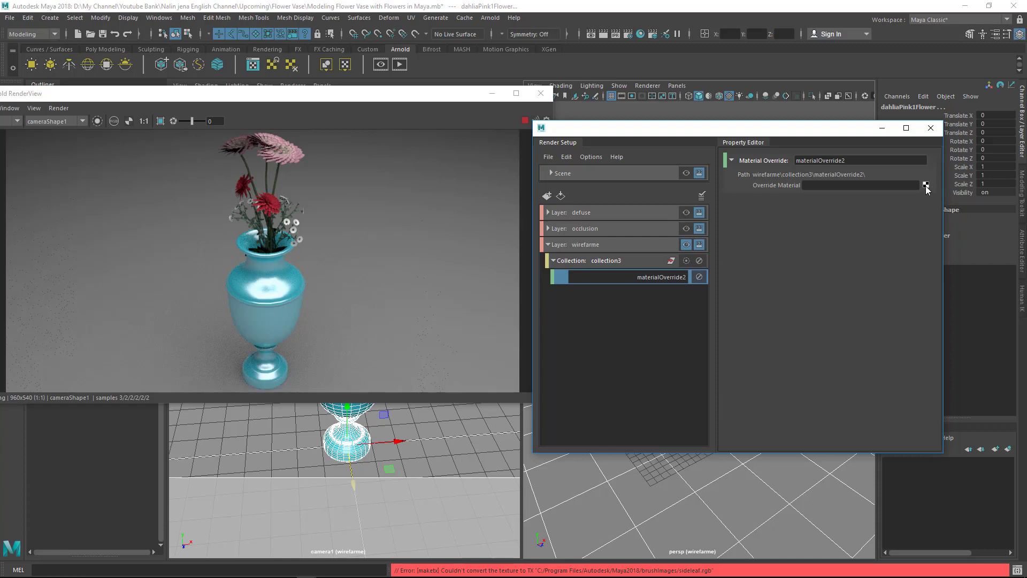
# Assign a new aiWireframe shader as the wirefarme layer's override material and arrange the windows so the render is in view
pyautogui.click(926, 185)
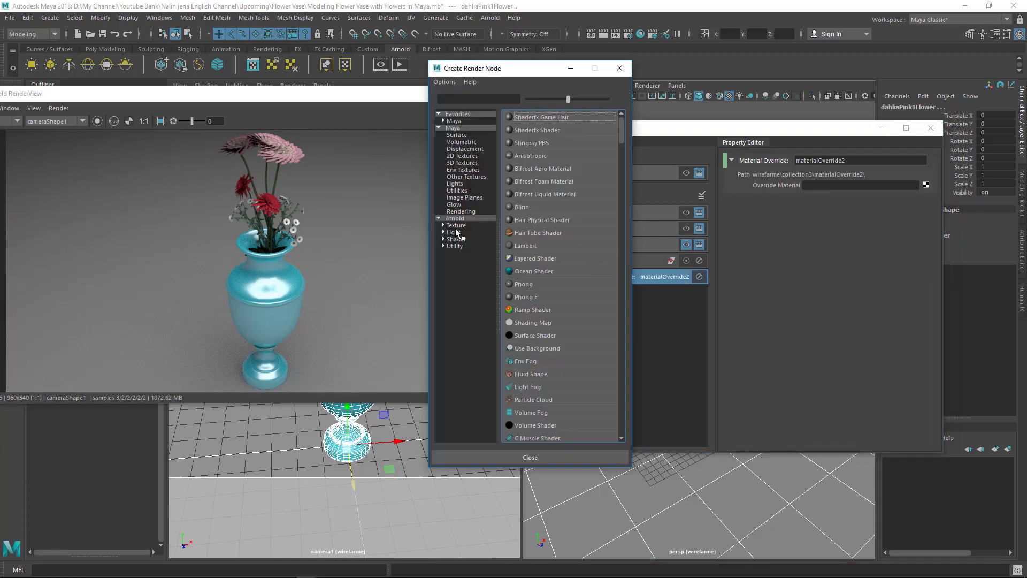
pyautogui.click(457, 239)
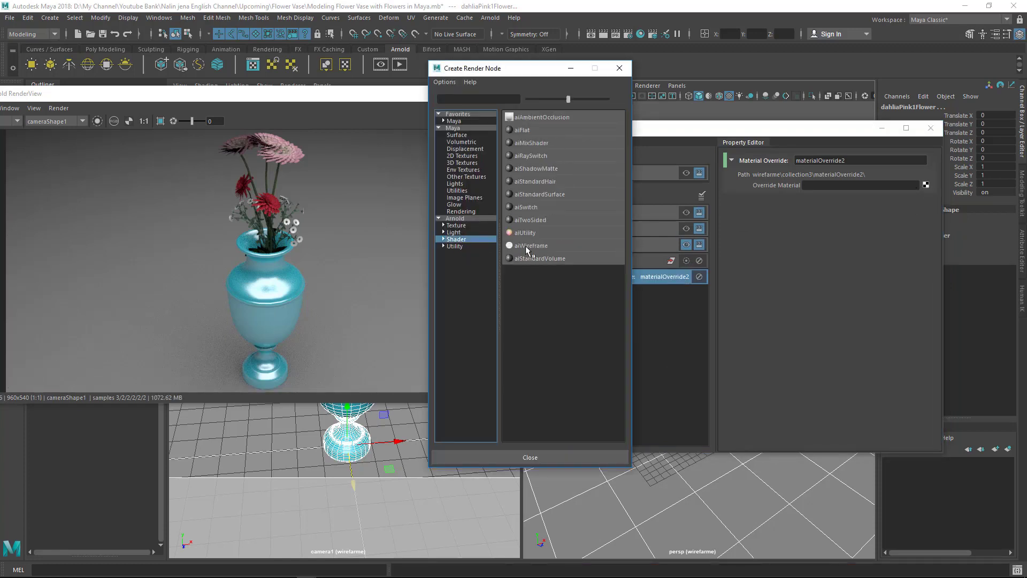
pyautogui.click(543, 245)
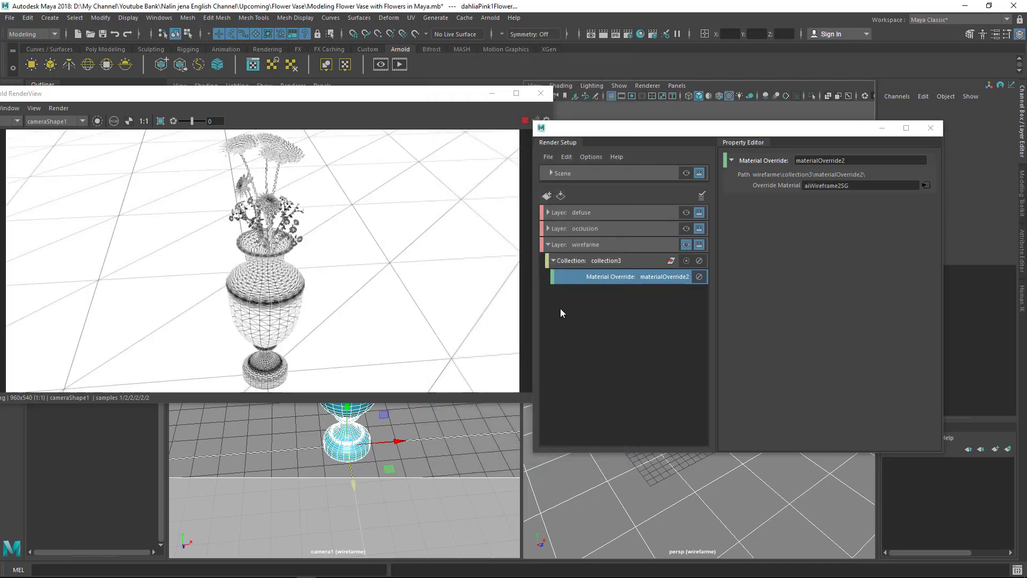
pyautogui.moveTo(642, 130); pyautogui.dragTo(687, 123)
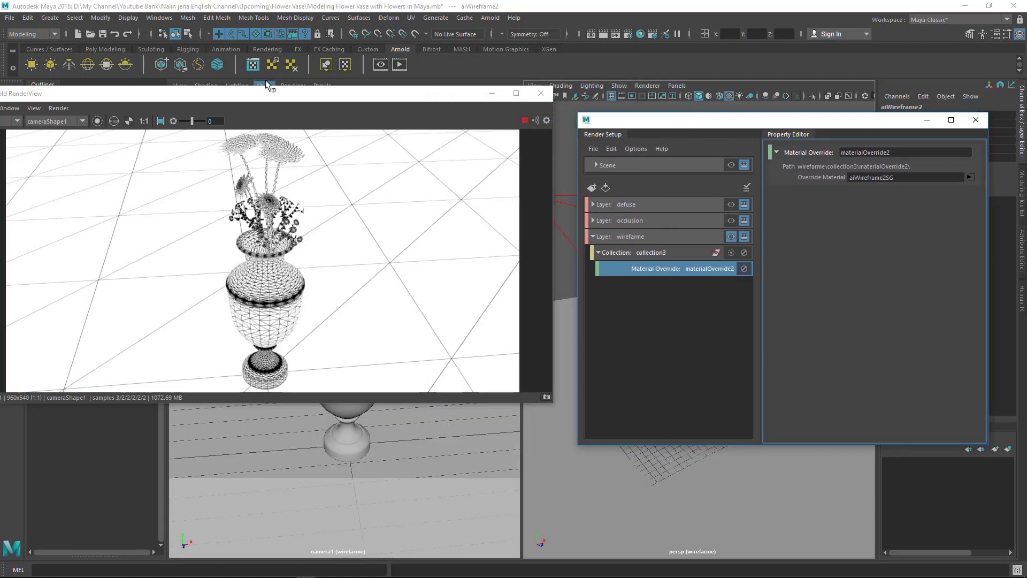
pyautogui.moveTo(265, 93); pyautogui.dragTo(329, 87)
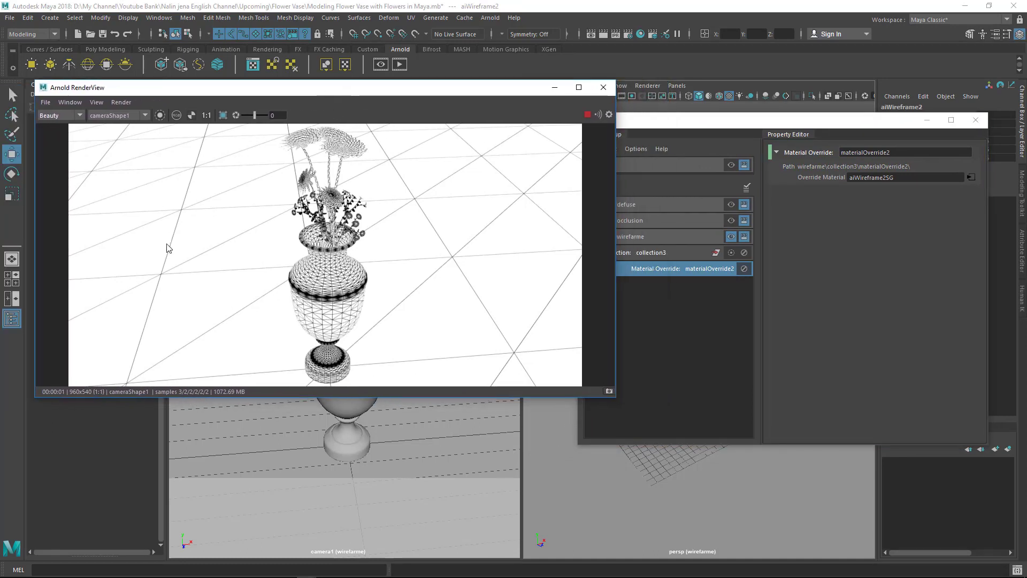
pyautogui.moveTo(431, 92); pyautogui.dragTo(393, 88)
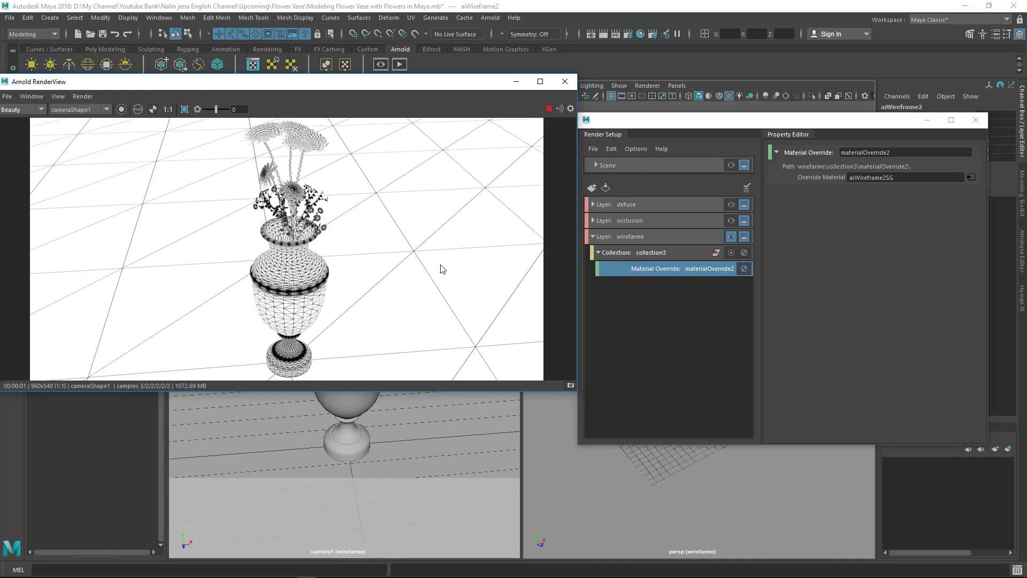
# Open the wireframe shader's attributes, set its edge type to polygons, and close the Render Setup window
pyautogui.click(971, 177)
pyautogui.moveTo(892, 126); pyautogui.dragTo(565, 330)
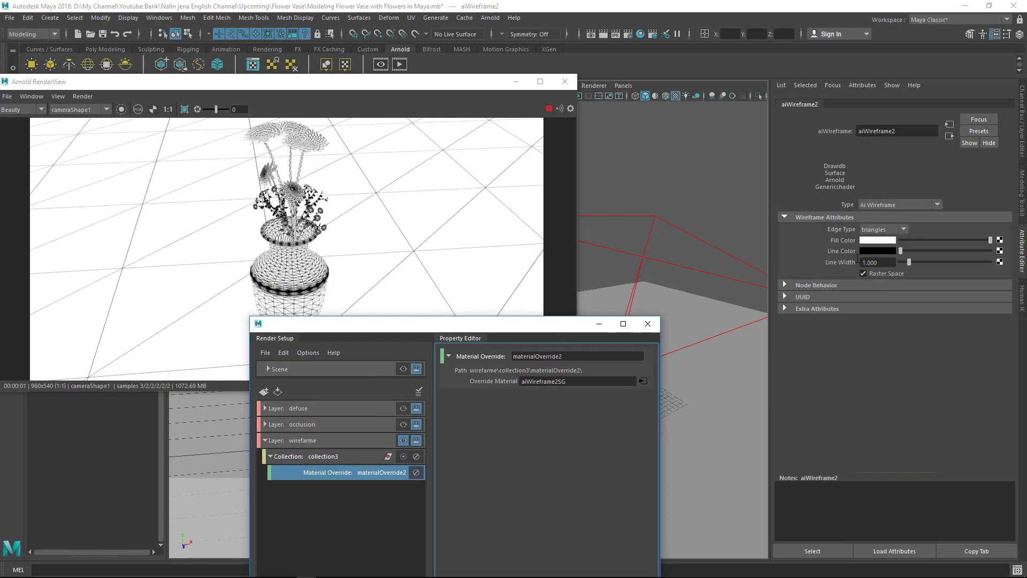
pyautogui.click(881, 229)
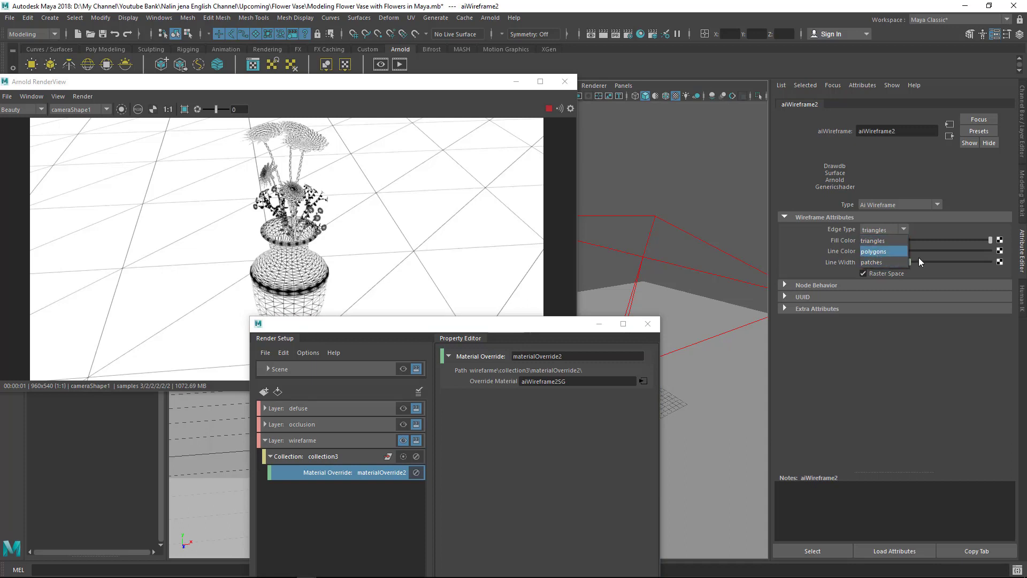
pyautogui.click(881, 251)
pyautogui.moveTo(513, 323); pyautogui.dragTo(741, 177)
pyautogui.click(875, 180)
# Enlarge and reposition the render view window so the full wireframe render fits
pyautogui.moveTo(303, 93); pyautogui.dragTo(475, 77)
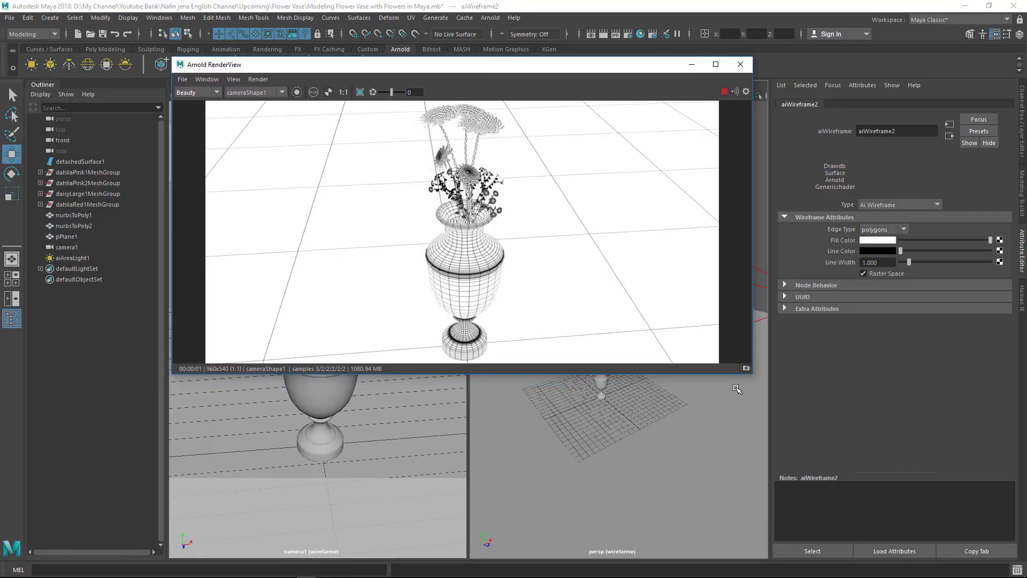
pyautogui.moveTo(725, 375); pyautogui.dragTo(727, 463)
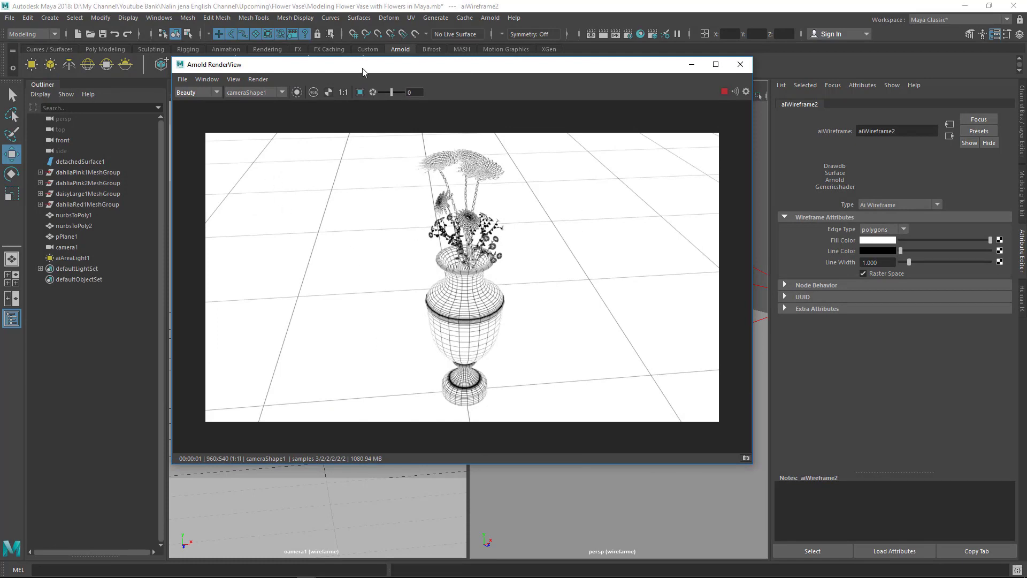
pyautogui.moveTo(362, 73); pyautogui.dragTo(411, 117)
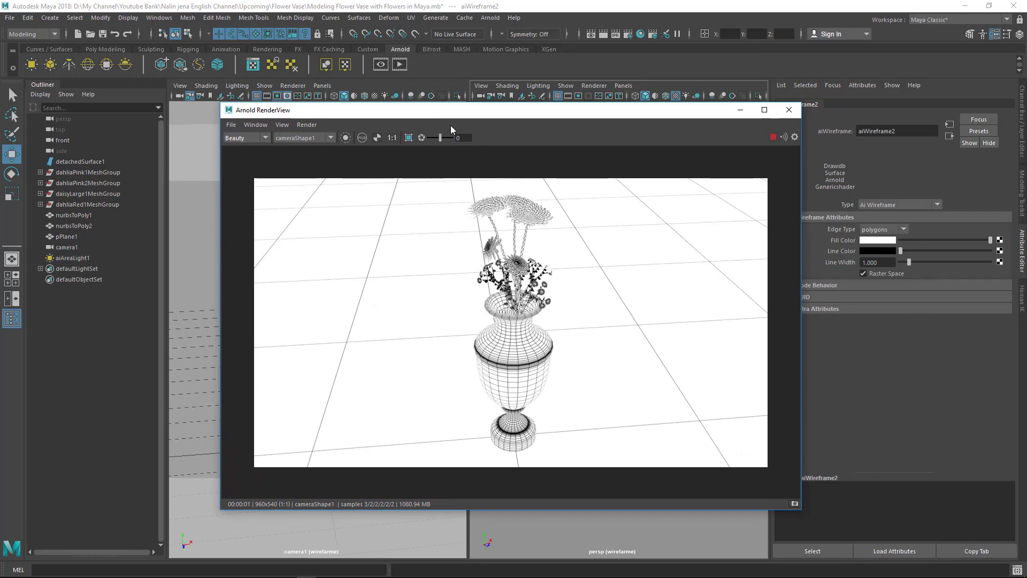
pyautogui.moveTo(450, 116); pyautogui.dragTo(460, 112)
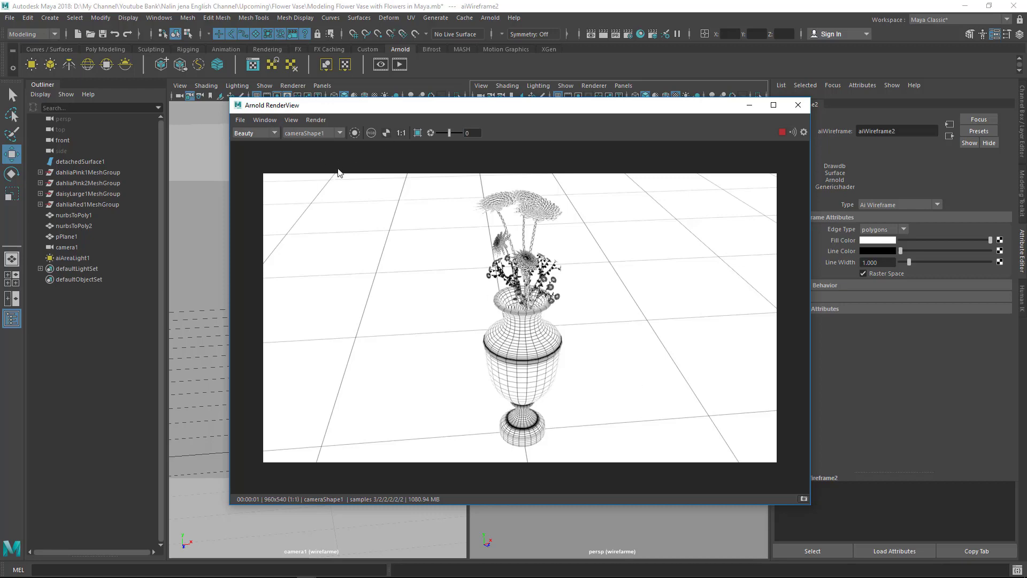
pyautogui.moveTo(444, 112); pyautogui.dragTo(408, 111)
pyautogui.click(324, 223)
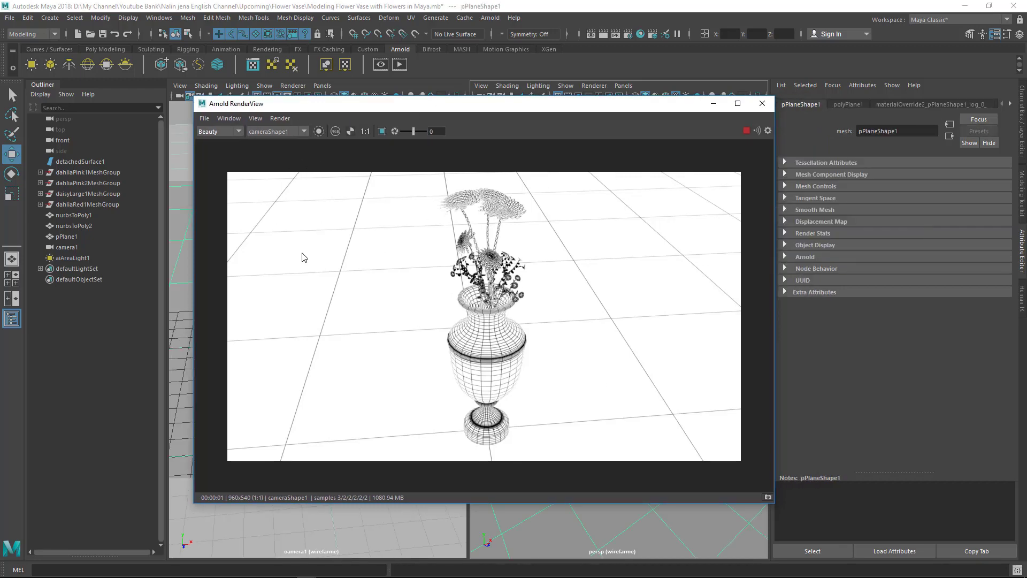
# Start saving the render with the name wireframe, and create and open a new folder on the Desktop as its destination
pyautogui.click(203, 119)
pyautogui.click(219, 130)
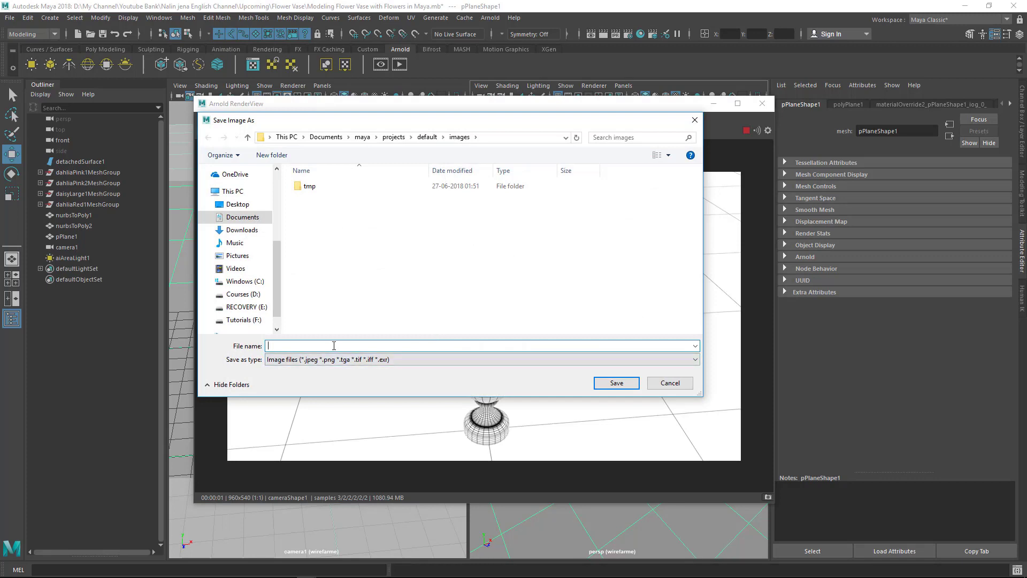
pyautogui.write('wireframe')
pyautogui.click(236, 204)
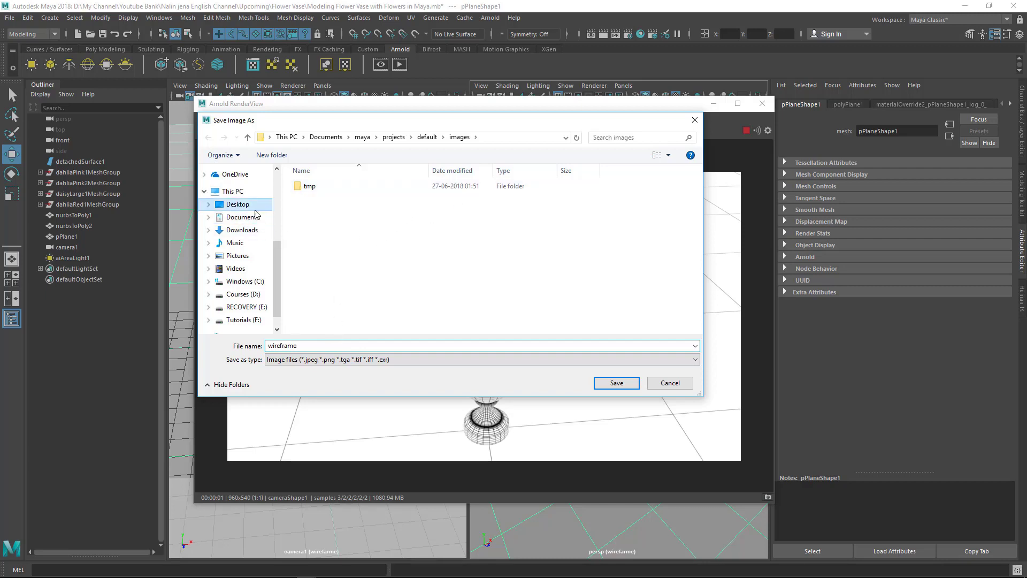
pyautogui.rightClick(344, 270)
pyautogui.moveTo(286, 368)
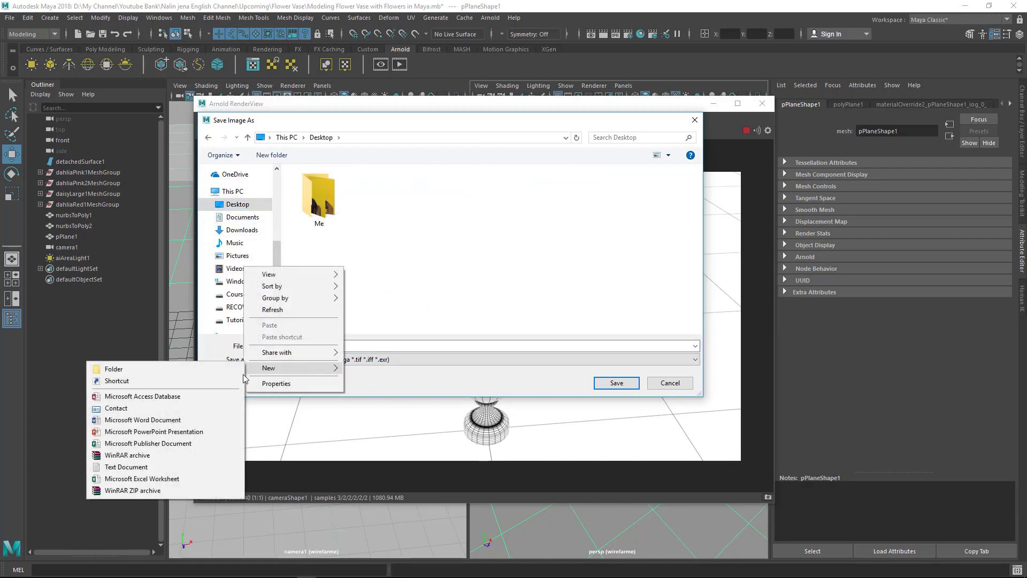
pyautogui.click(195, 369)
pyautogui.press('Return')
pyautogui.doubleClick(372, 190)
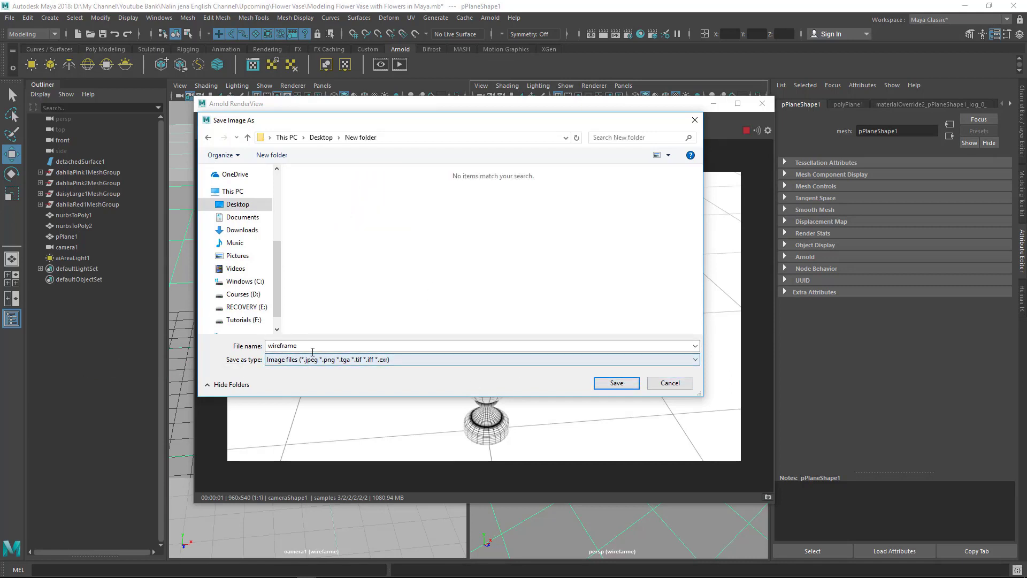
# Add the .tga extension to the file name and save the render as wireframe.tga in the new folder
pyautogui.click(309, 348)
pyautogui.click(325, 345)
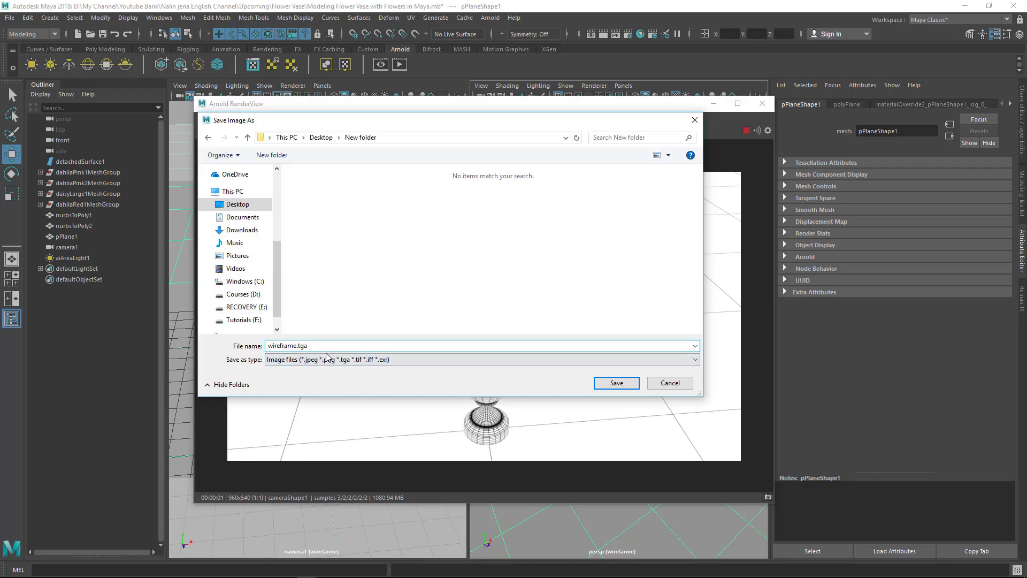
pyautogui.click(614, 386)
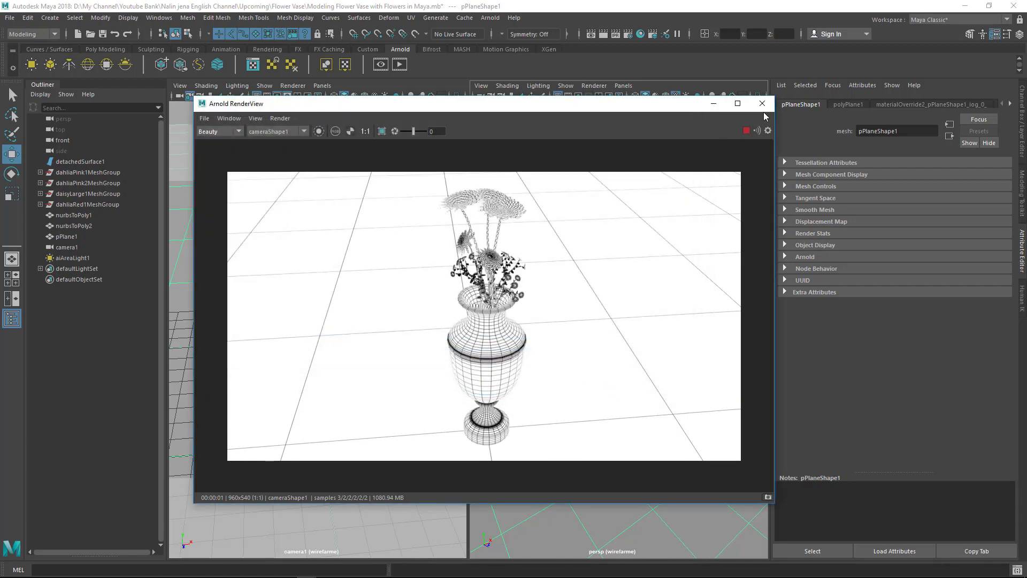
# Reopen Render Setup, make occlusion the visible render layer, and bring its render view to the front
pyautogui.click(651, 37)
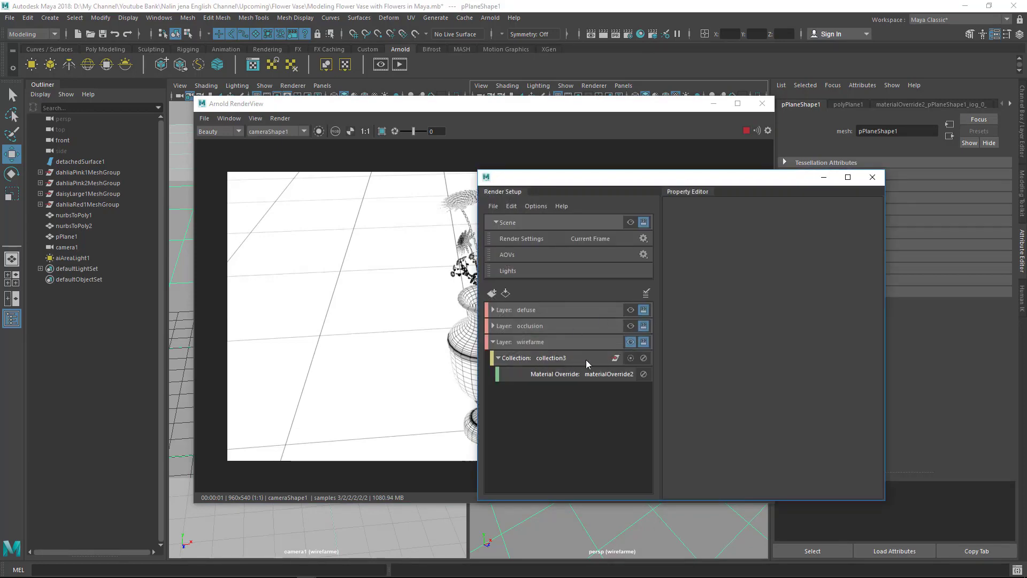
pyautogui.click(630, 325)
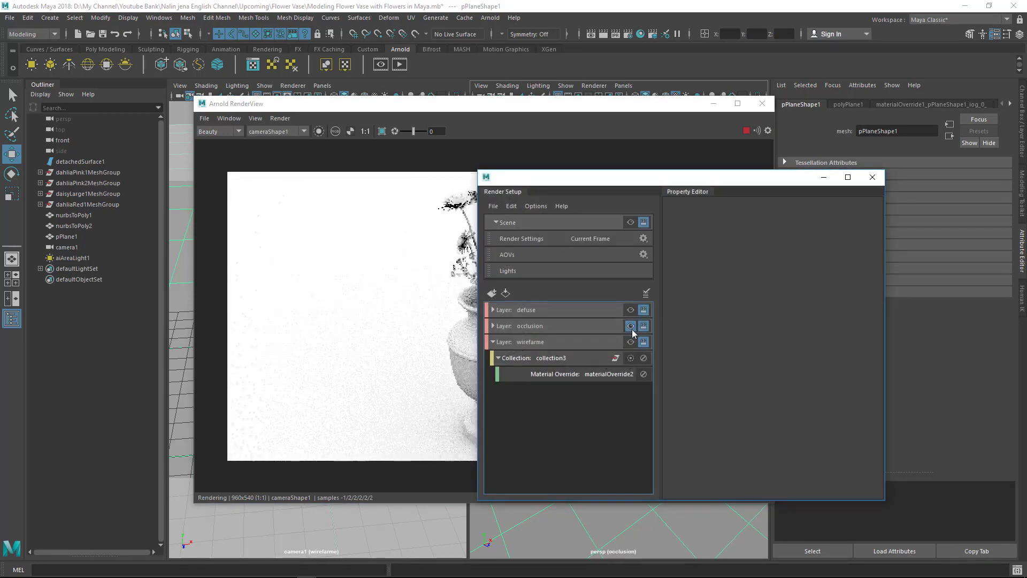
pyautogui.moveTo(611, 184); pyautogui.dragTo(778, 192)
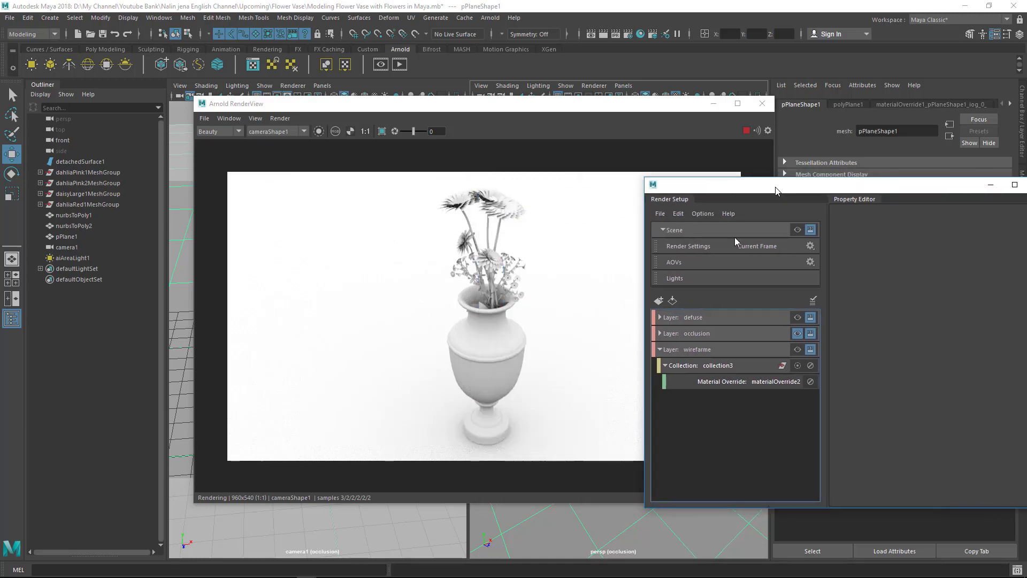
pyautogui.click(482, 112)
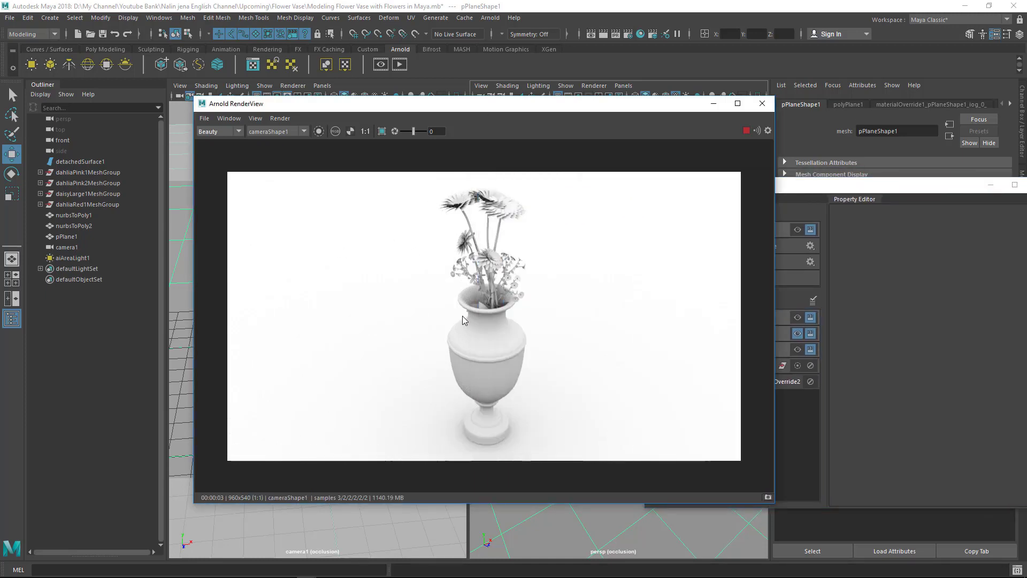
# Save the occlusion render as occ.tga in the default project's images folder
pyautogui.moveTo(240, 104); pyautogui.dragTo(202, 103)
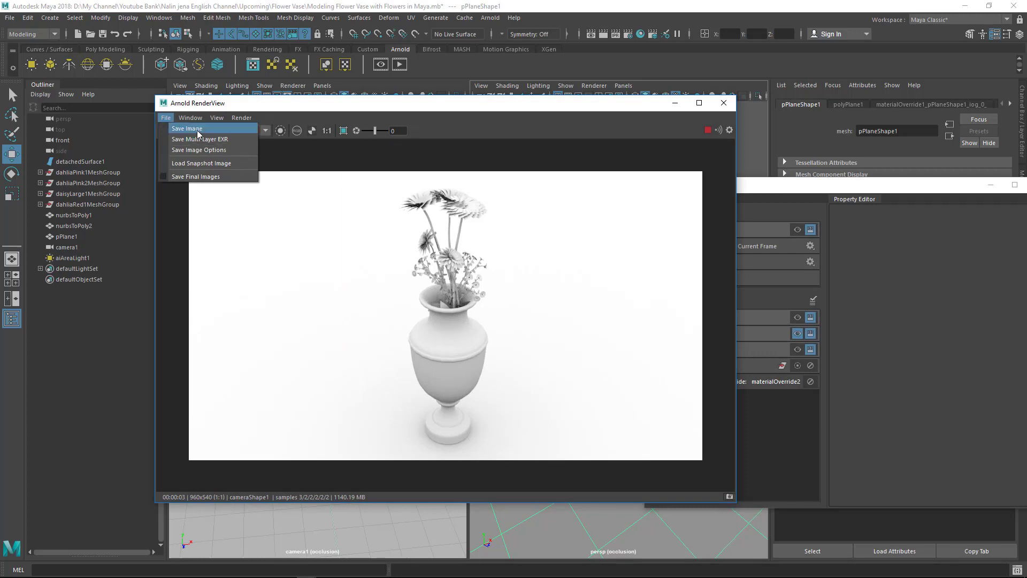
pyautogui.click(196, 130)
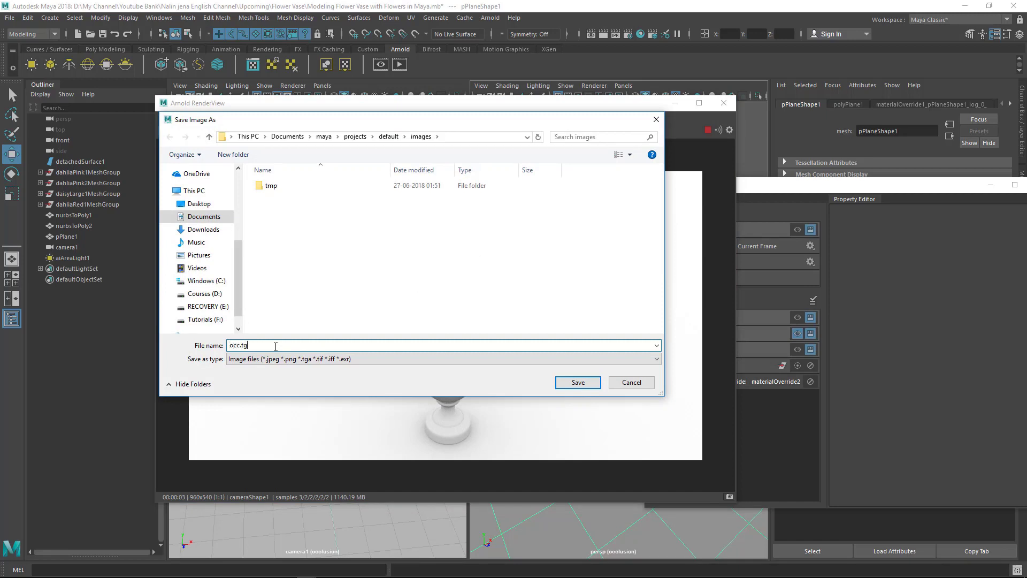
pyautogui.click(576, 383)
# Make defuse the visible render layer in Render Setup and move that window clear of the attributes
pyautogui.click(824, 206)
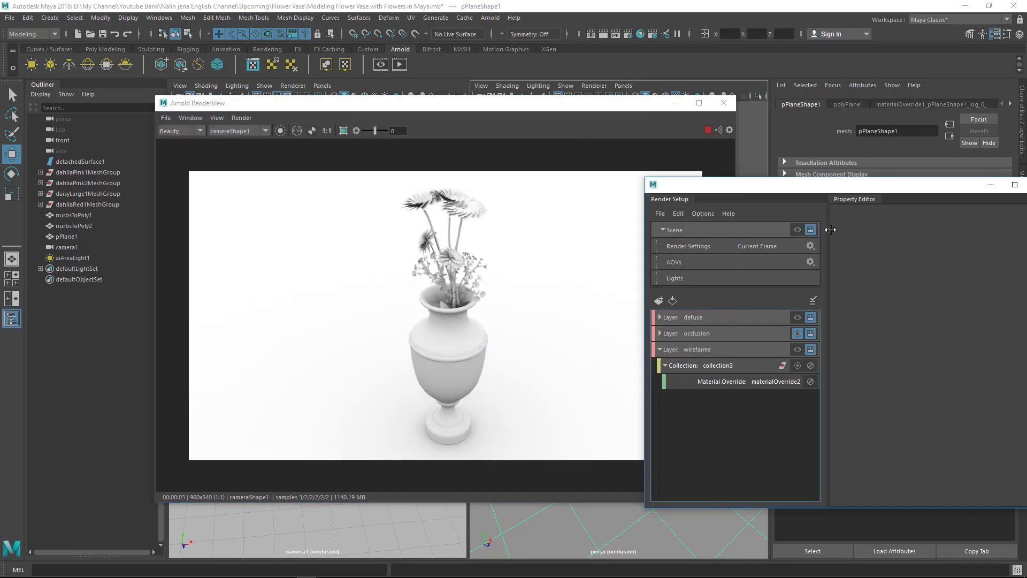
pyautogui.click(798, 318)
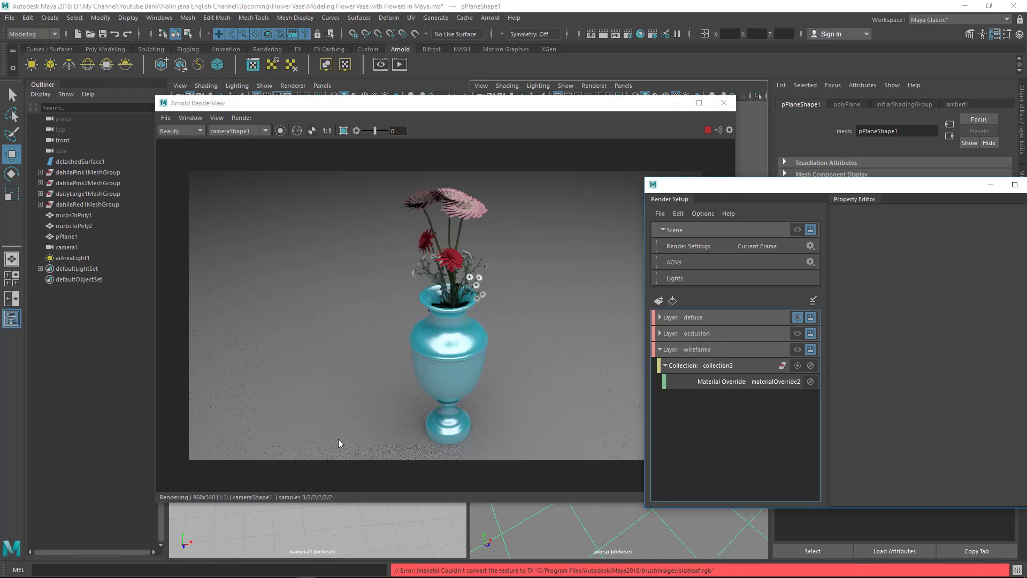
pyautogui.moveTo(788, 193); pyautogui.dragTo(348, 275)
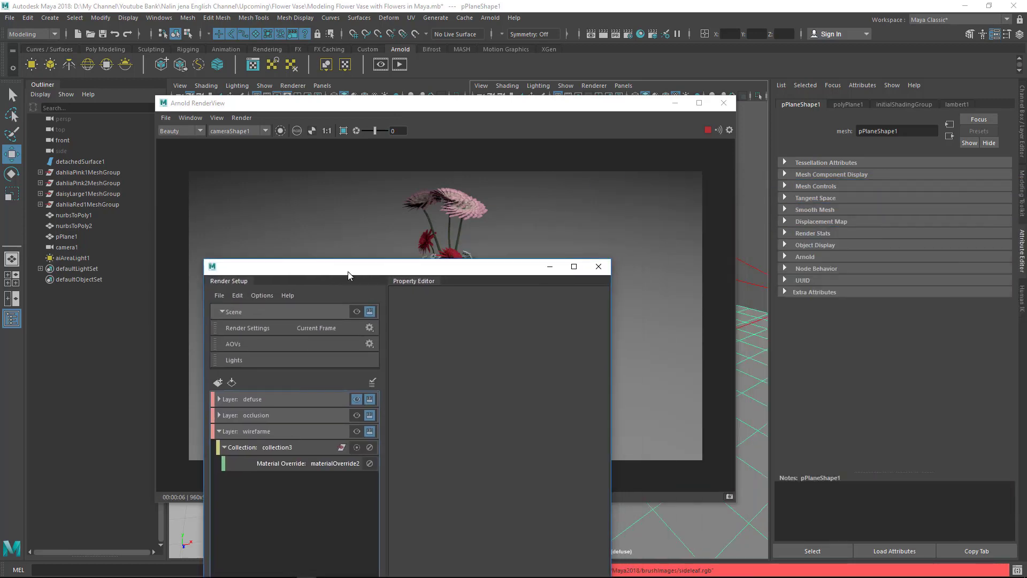
# Select the area light to check its Samples setting, and bring the render view back to the front
pyautogui.click(759, 265)
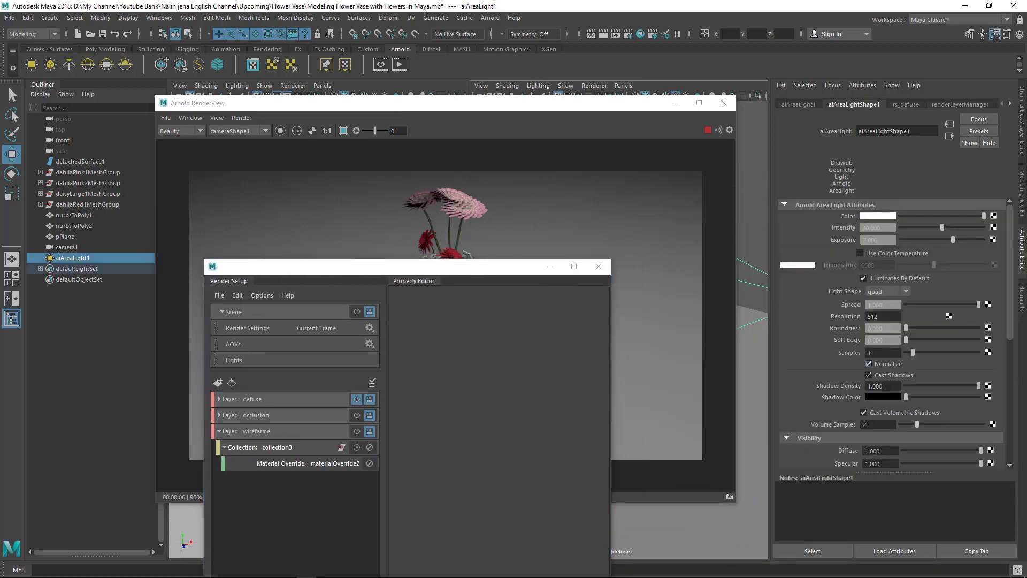
pyautogui.doubleClick(882, 353)
pyautogui.moveTo(404, 271); pyautogui.dragTo(766, 208)
pyautogui.click(485, 111)
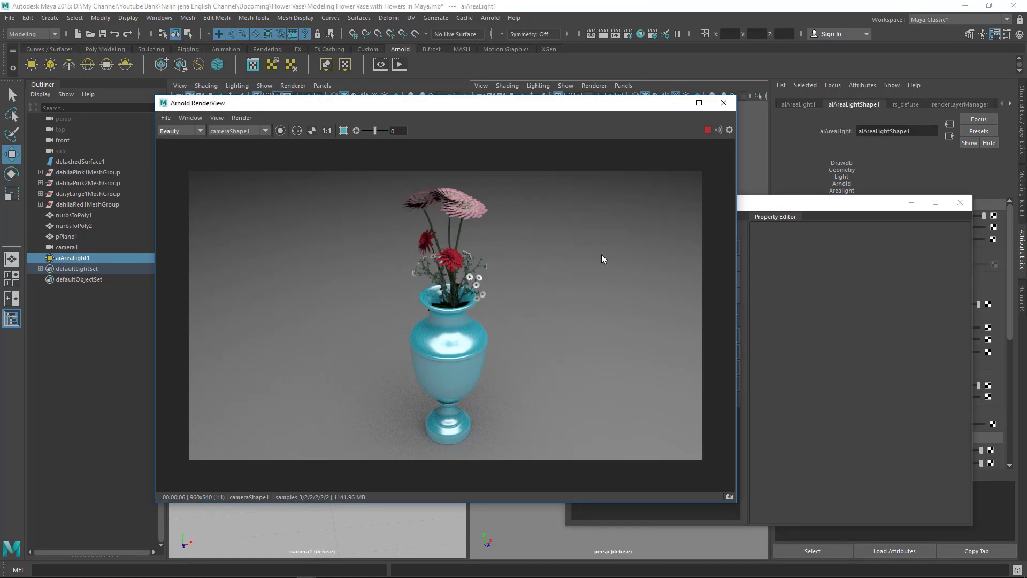
# Save the diffuse render as defuse.tga in the default project's images folder
pyautogui.click(167, 119)
pyautogui.click(183, 132)
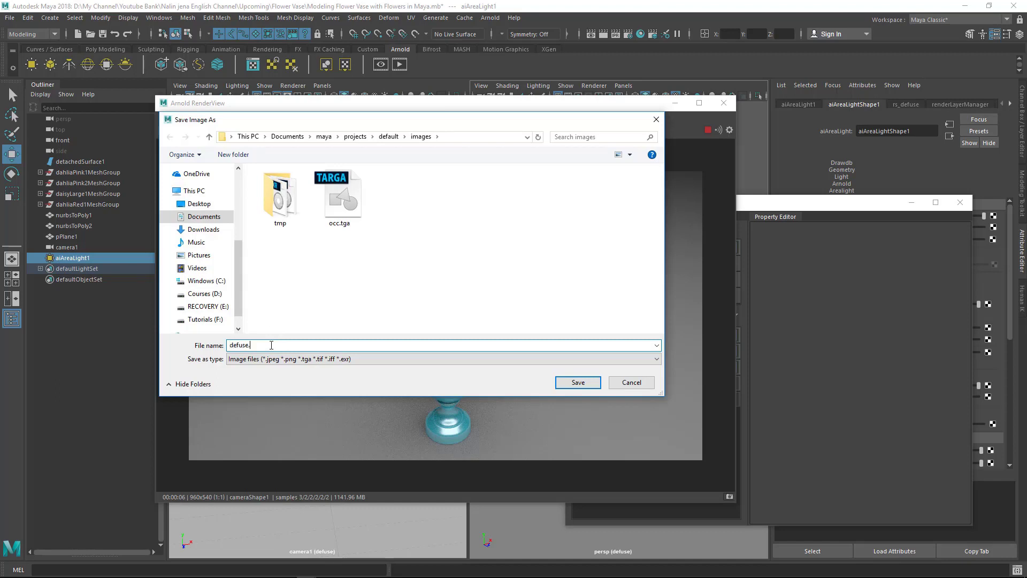
pyautogui.press('Return')
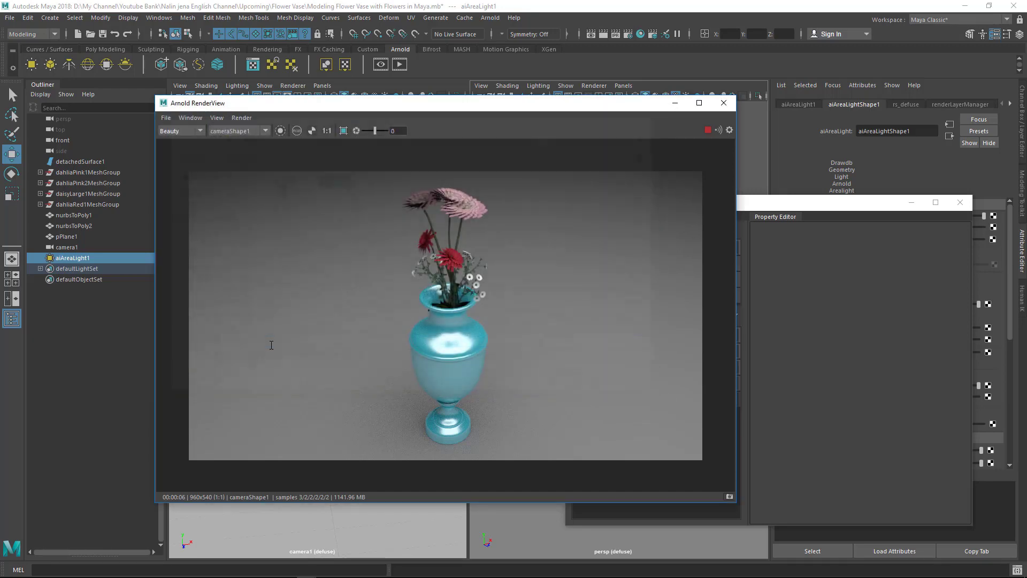
# Close the render view and Render Setup, clear the light selection, and switch from Maya to Photoshop
pyautogui.click(723, 107)
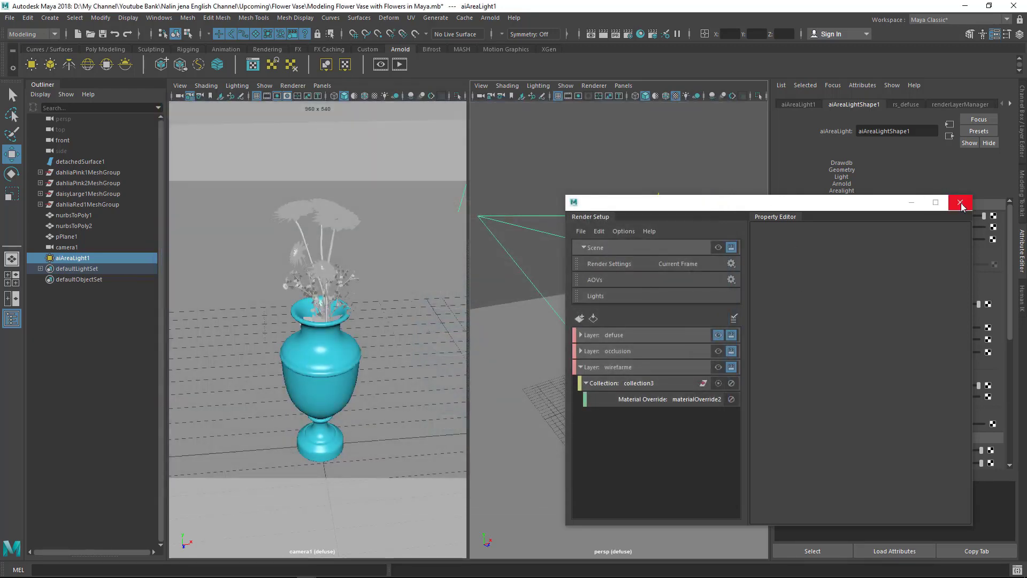
pyautogui.click(960, 203)
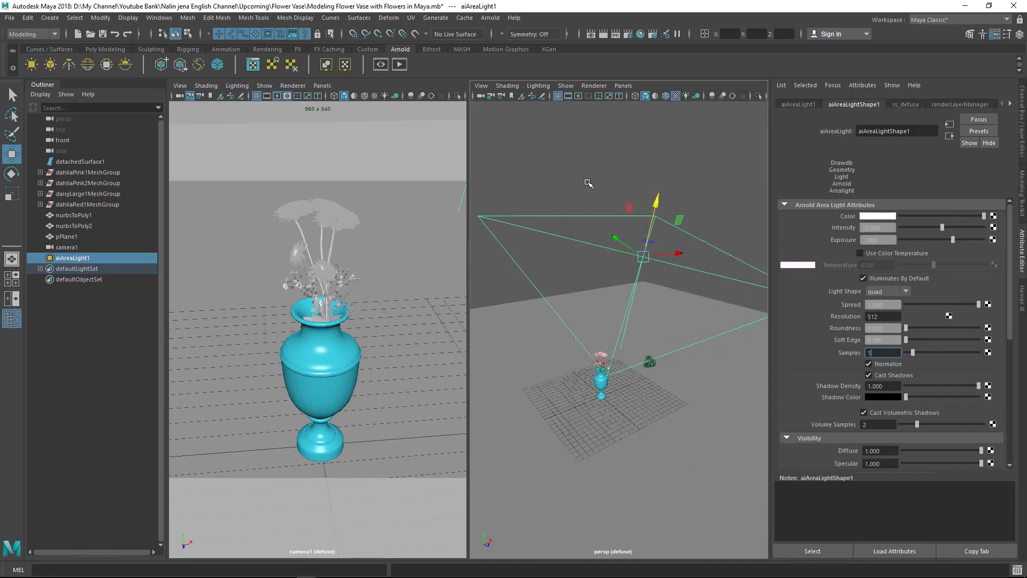
pyautogui.click(603, 182)
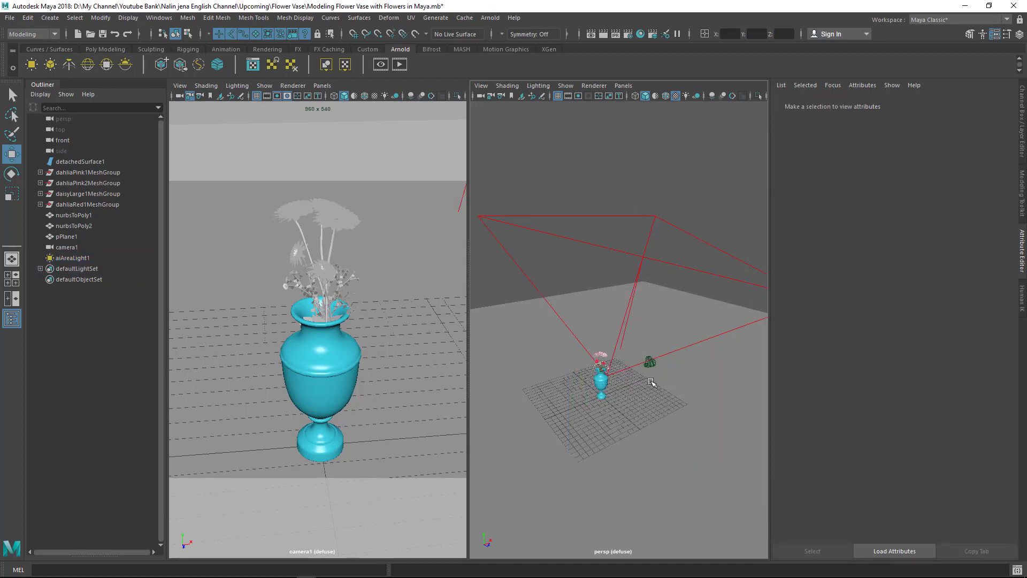
pyautogui.click(966, 6)
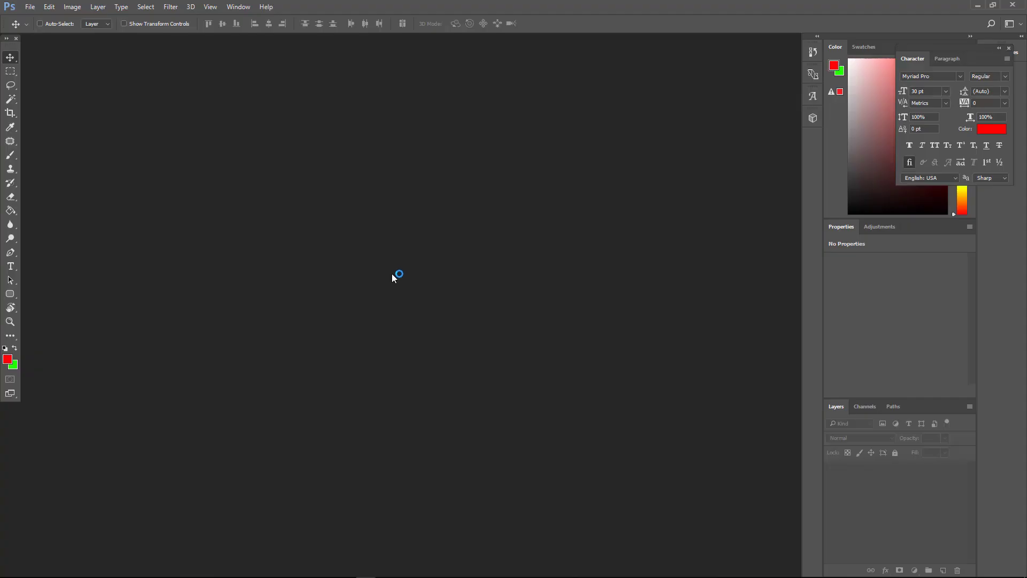
pyautogui.doubleClick(432, 271)
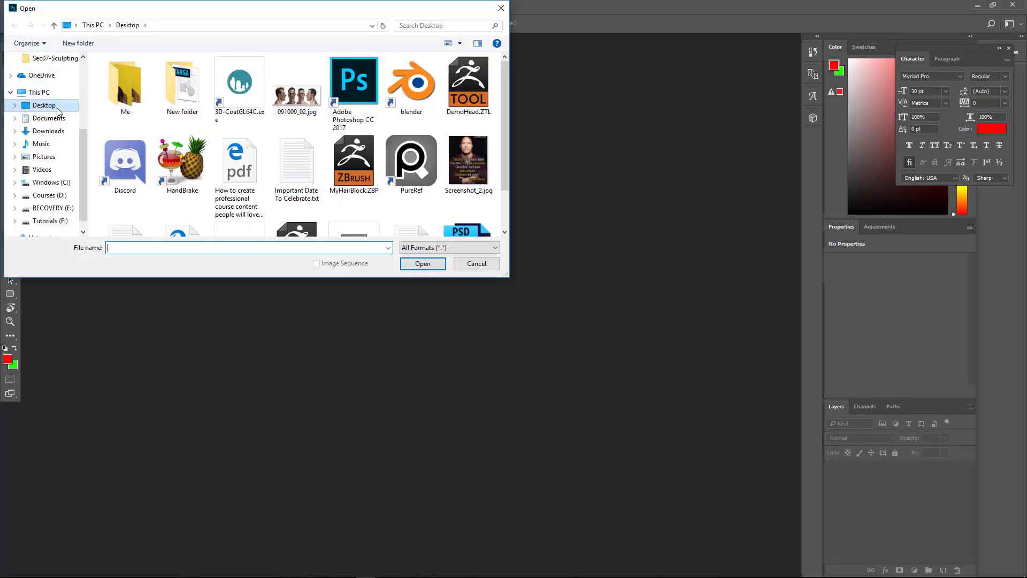
pyautogui.doubleClick(175, 98)
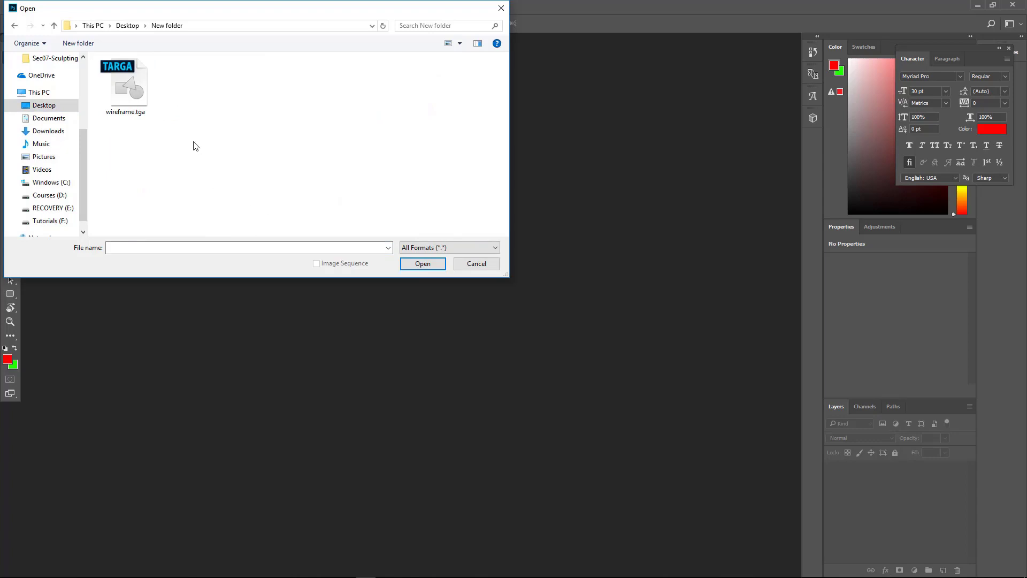
pyautogui.press('Escape')
# Open defuse.tga, occ.tga and wireframe.tga together from New folder on the Desktop
pyautogui.doubleClick(373, 229)
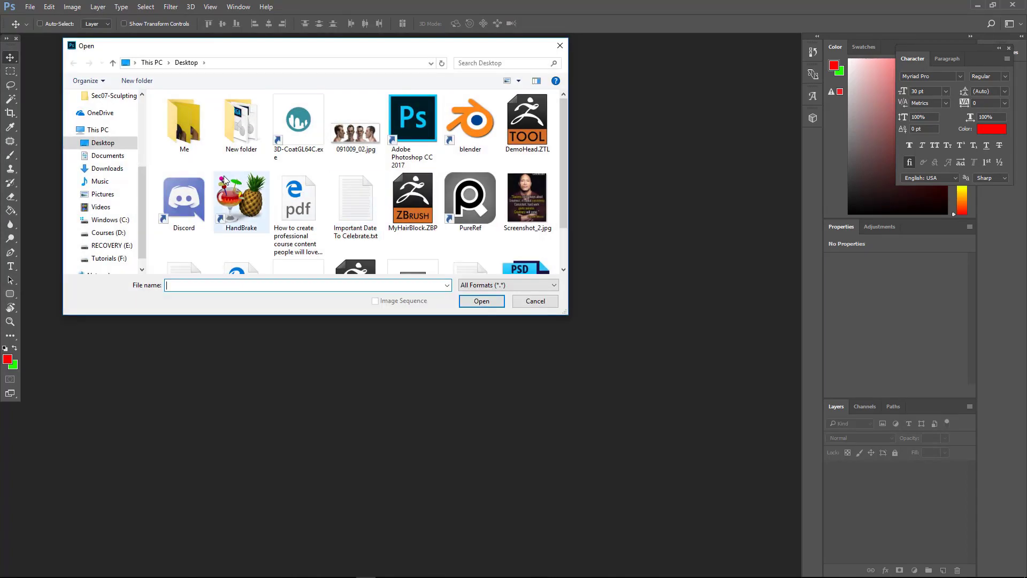
pyautogui.doubleClick(245, 140)
pyautogui.moveTo(196, 188); pyautogui.dragTo(395, 94)
pyautogui.click(495, 302)
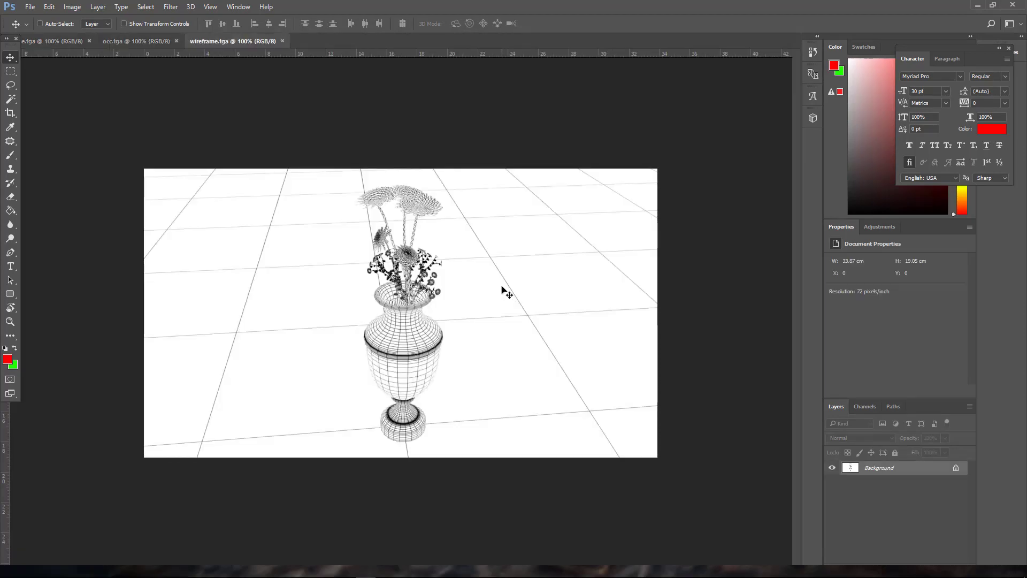
# Float defuse.tga and occ.tga as separate windows and arrange them to overlap partly, with occ.tga in front
pyautogui.click(135, 41)
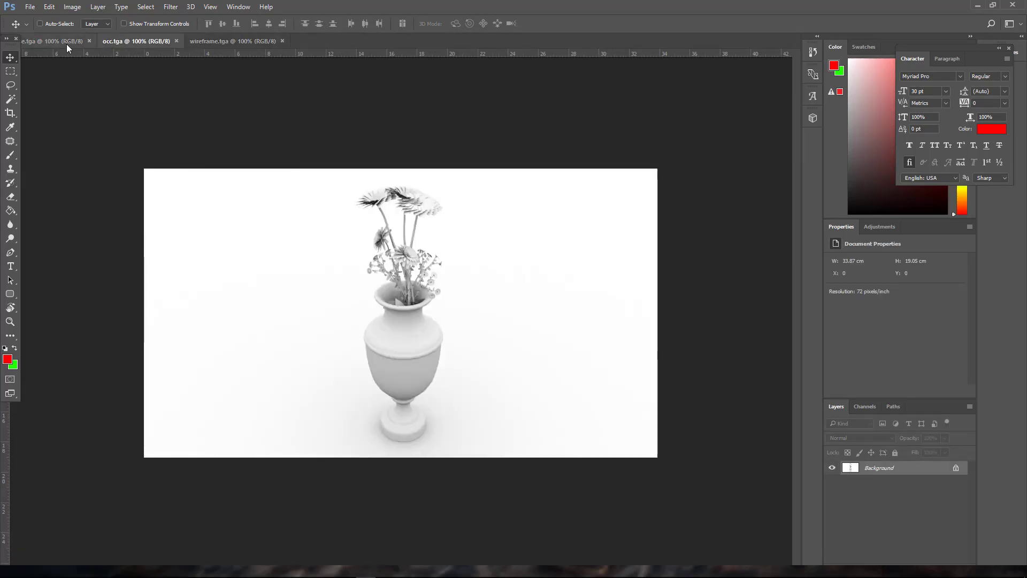
pyautogui.click(68, 42)
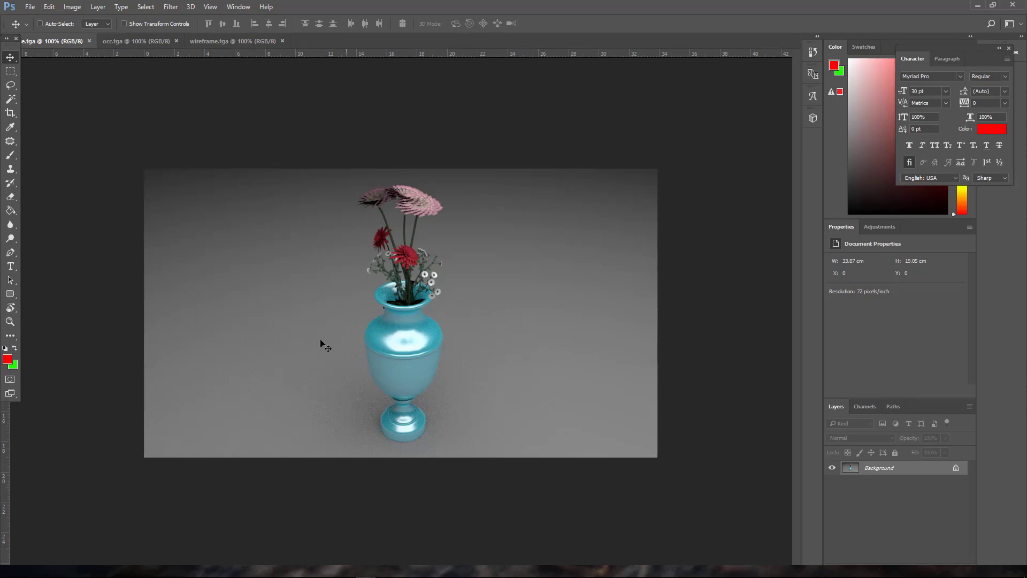
pyautogui.moveTo(142, 40); pyautogui.dragTo(422, 129)
pyautogui.moveTo(72, 41); pyautogui.dragTo(203, 139)
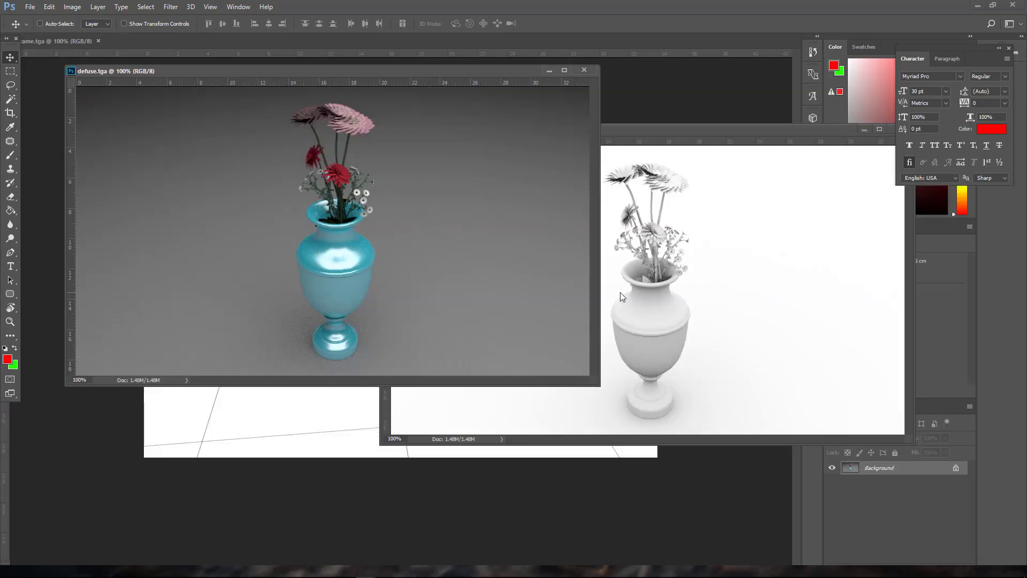
pyautogui.moveTo(661, 136); pyautogui.dragTo(533, 206)
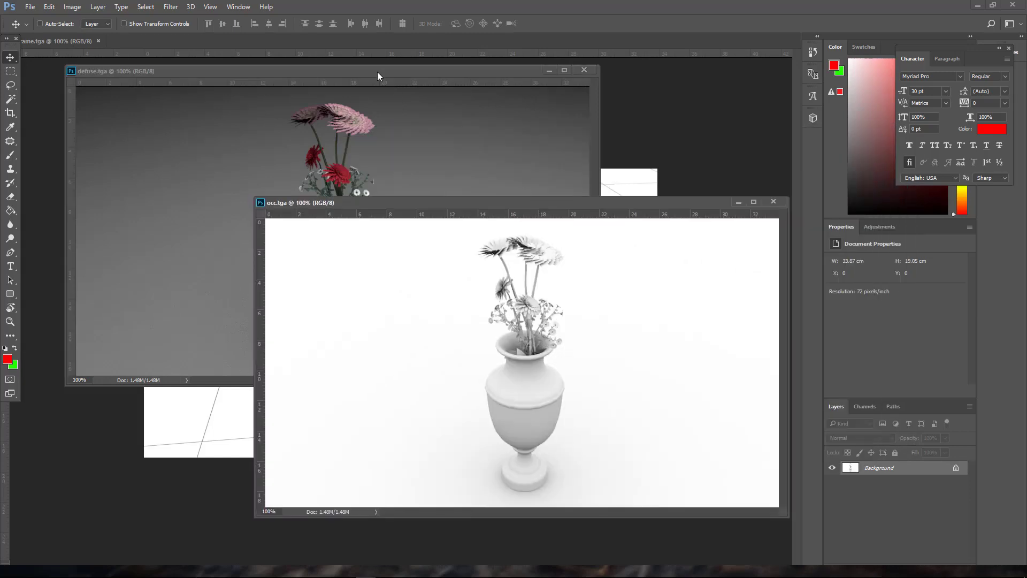
pyautogui.click(380, 73)
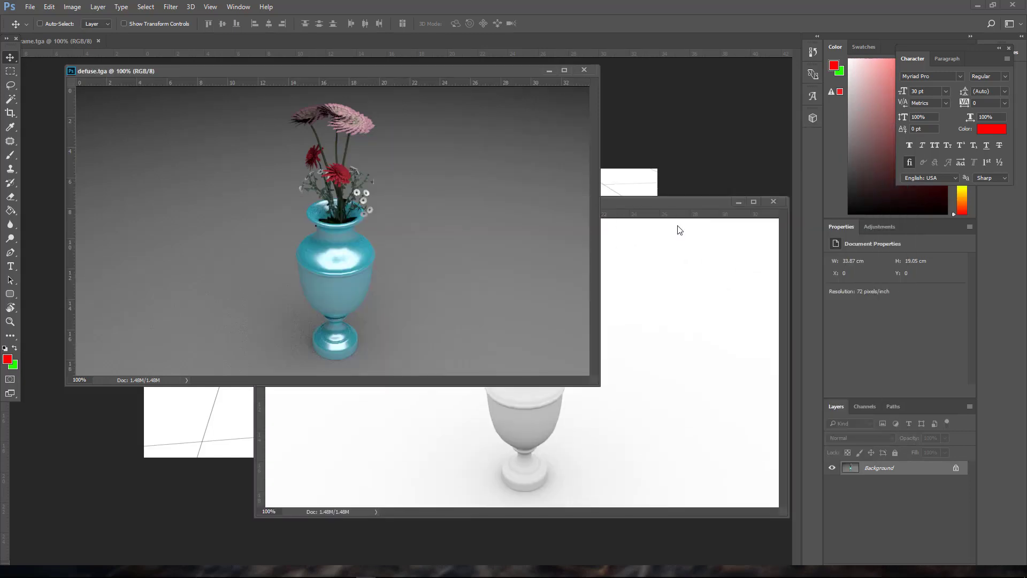
pyautogui.click(675, 207)
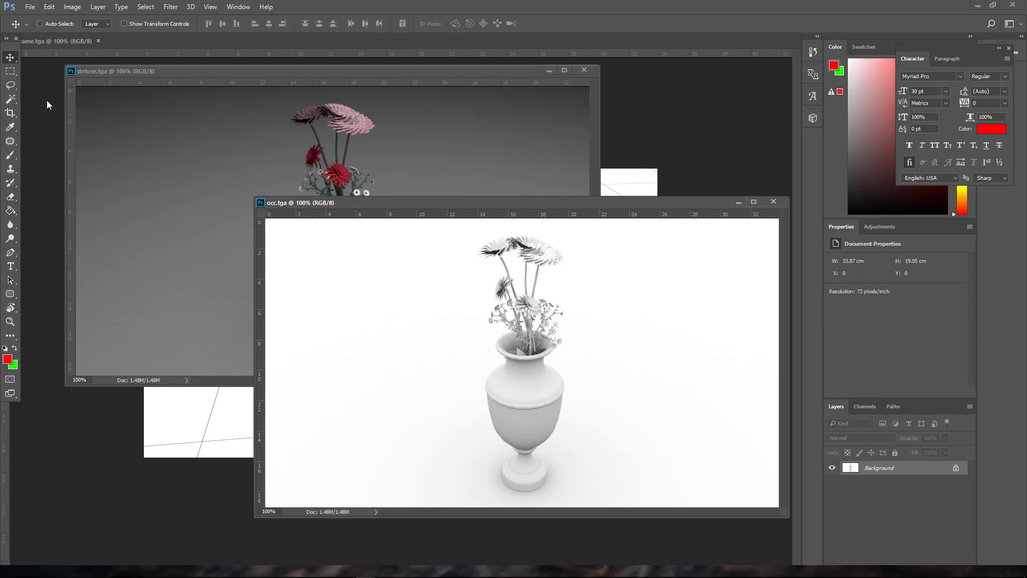
# Copy the occlusion image into defuse.tga as a new aligned layer and close occ.tga
pyautogui.keyDown('shift'); pyautogui.moveTo(544, 381); pyautogui.dragTo(106, 142); pyautogui.keyUp('shift')
pyautogui.moveTo(369, 291); pyautogui.dragTo(374, 353)
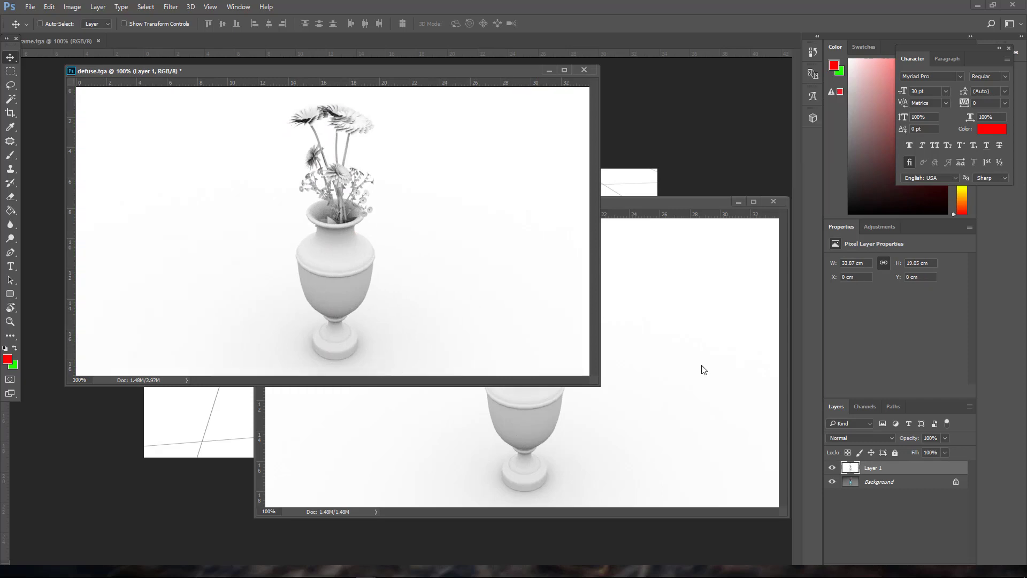
pyautogui.keyDown('alt'); pyautogui.scroll(-2, 466, 269); pyautogui.keyUp('alt')
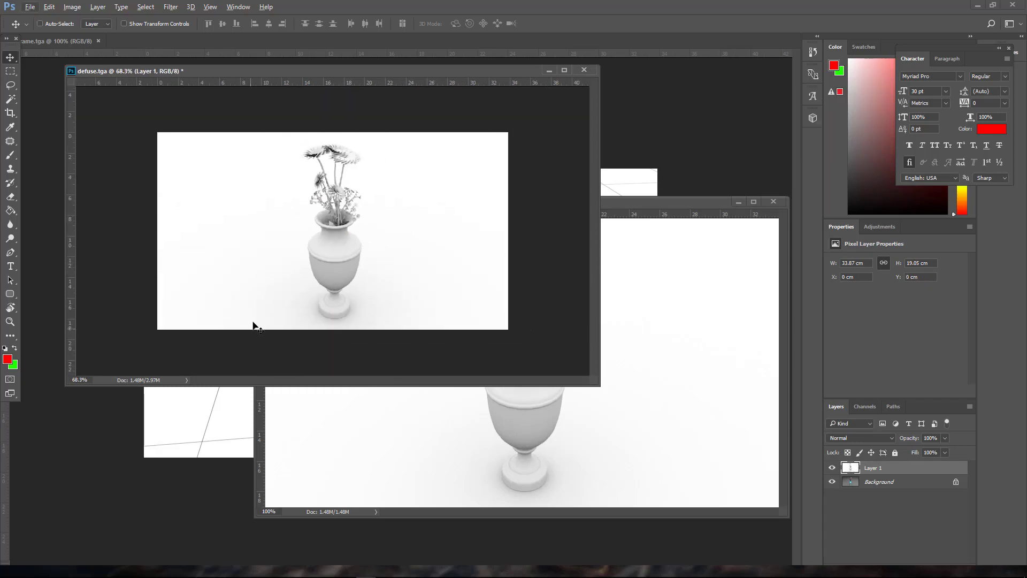
pyautogui.keyDown('alt'); pyautogui.scroll(1, 347, 235); pyautogui.keyUp('alt')
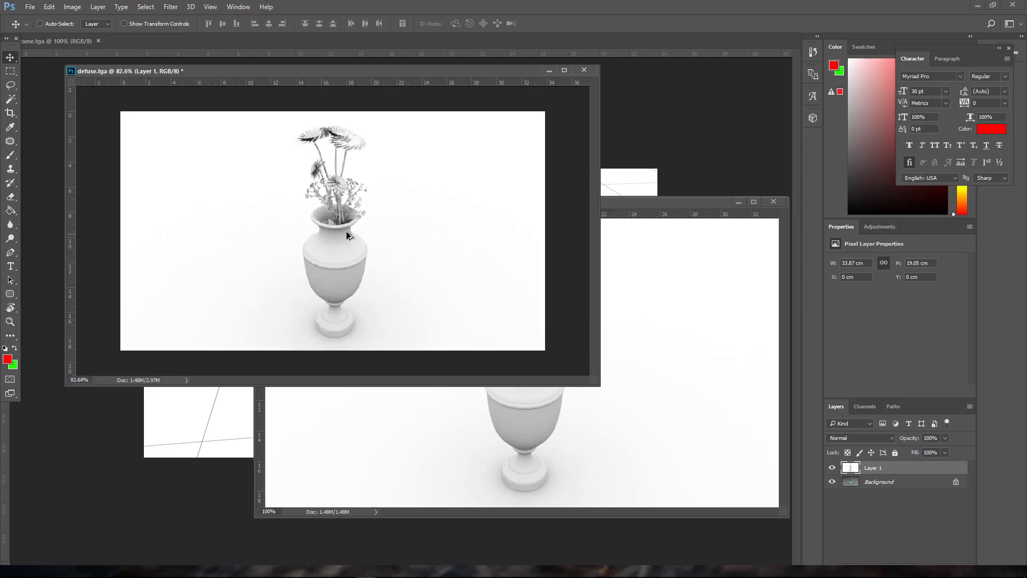
pyautogui.click(774, 202)
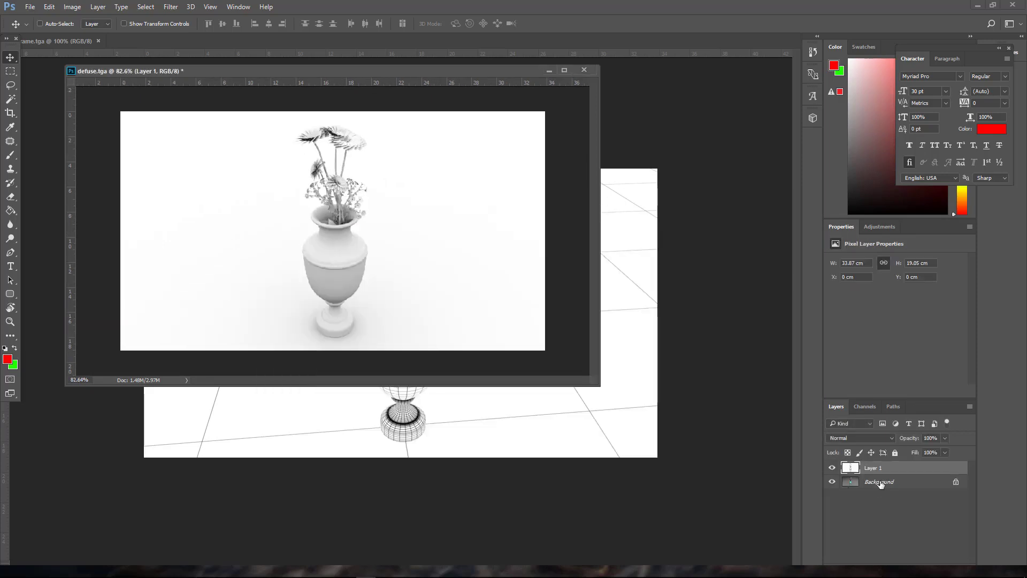
# Select the occlusion layer above the background, reposition the defuse.tga window, and set the layer's blend mode to Multiply
pyautogui.click(880, 481)
pyautogui.click(883, 467)
pyautogui.moveTo(327, 74); pyautogui.dragTo(350, 84)
pyautogui.moveTo(411, 110); pyautogui.dragTo(452, 119)
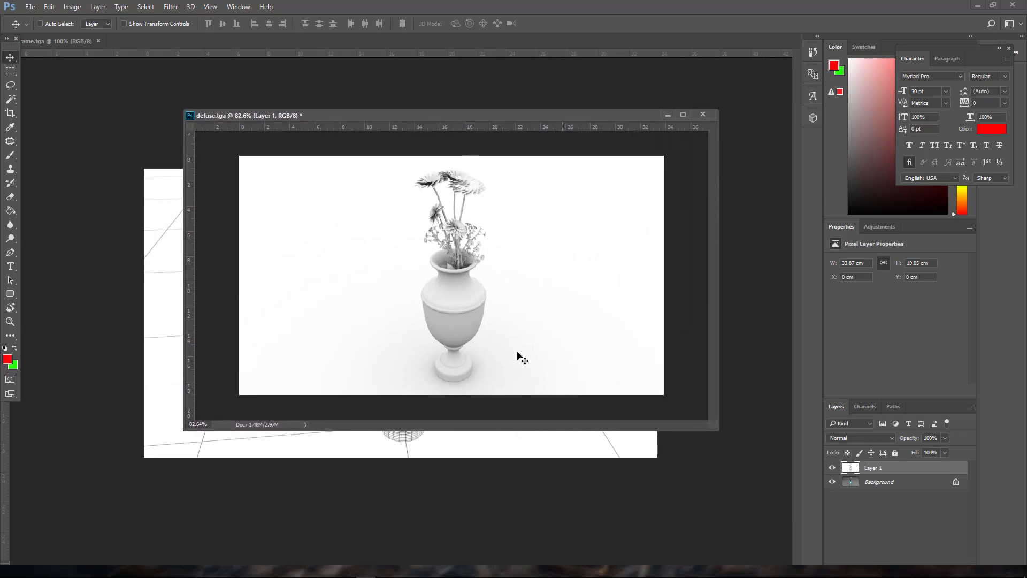
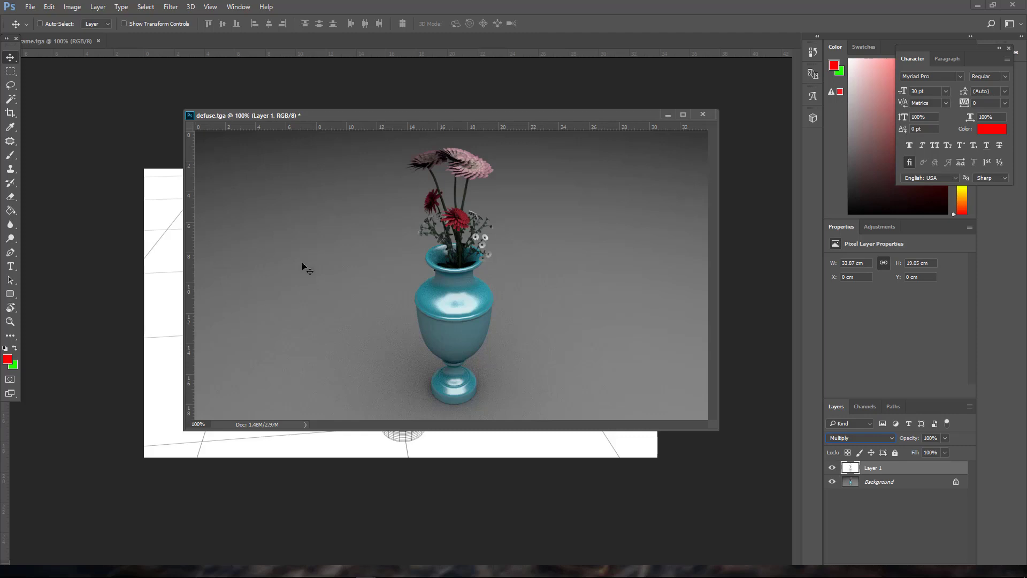
# Toggle the occlusion layer's visibility repeatedly to compare the vase with and without the multiplied shading
pyautogui.click(833, 468)
pyautogui.click(832, 468)
pyautogui.click(832, 468)
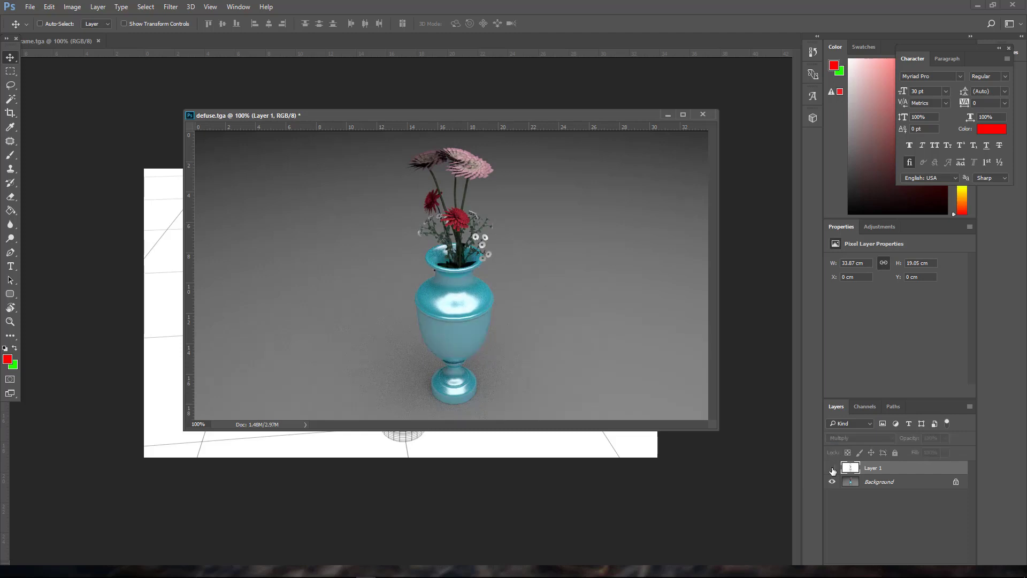
pyautogui.click(832, 468)
pyautogui.click(831, 468)
pyautogui.click(831, 468)
pyautogui.click(831, 468)
pyautogui.click(831, 468)
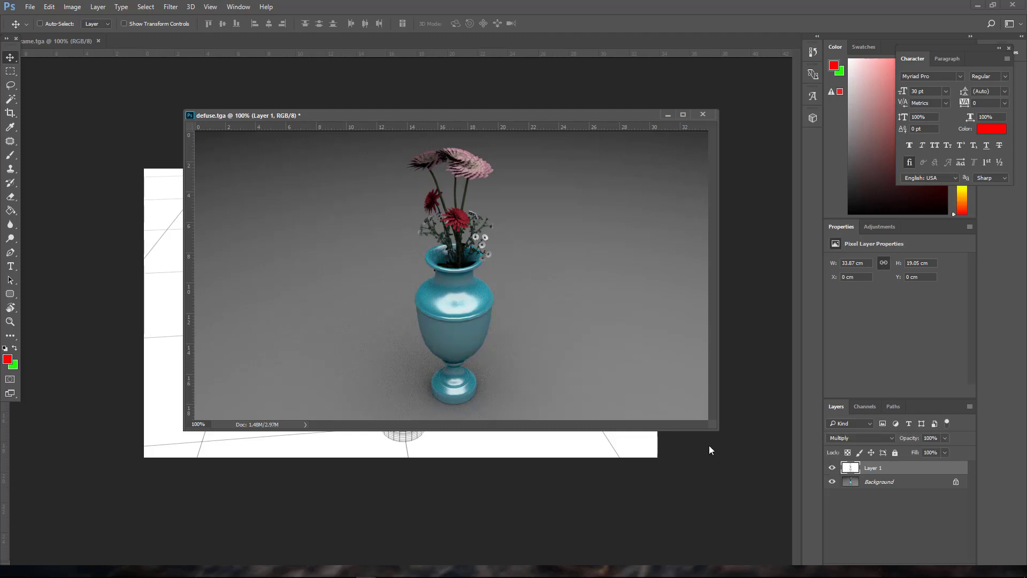
# Enlarge the defuse.tga window and compare the vase's shading close up with the occlusion layer on and off
pyautogui.moveTo(712, 427); pyautogui.dragTo(757, 498)
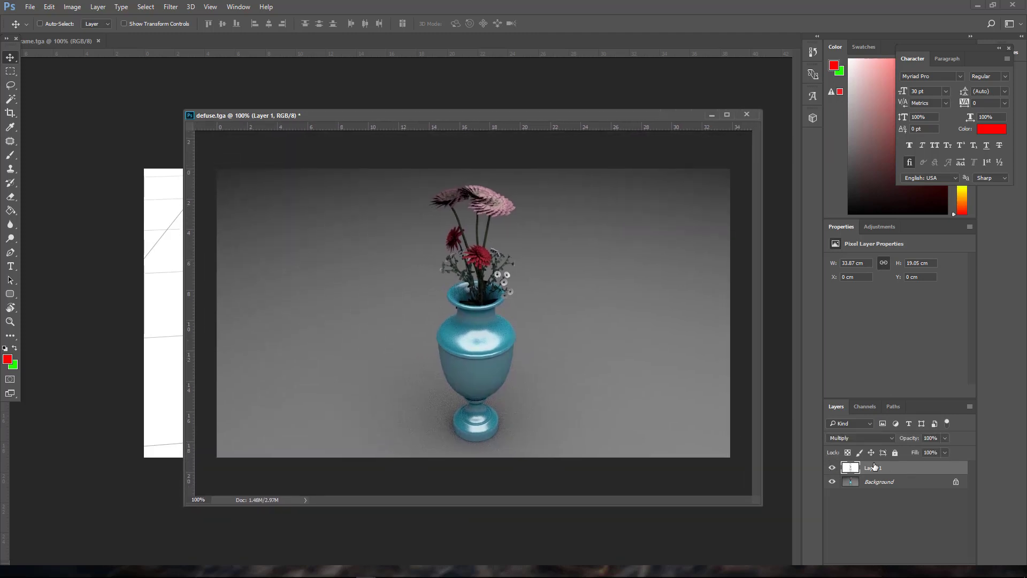
pyautogui.press('ctrl')
pyautogui.keyDown('alt'); pyautogui.scroll(5, 469, 455); pyautogui.keyUp('alt')
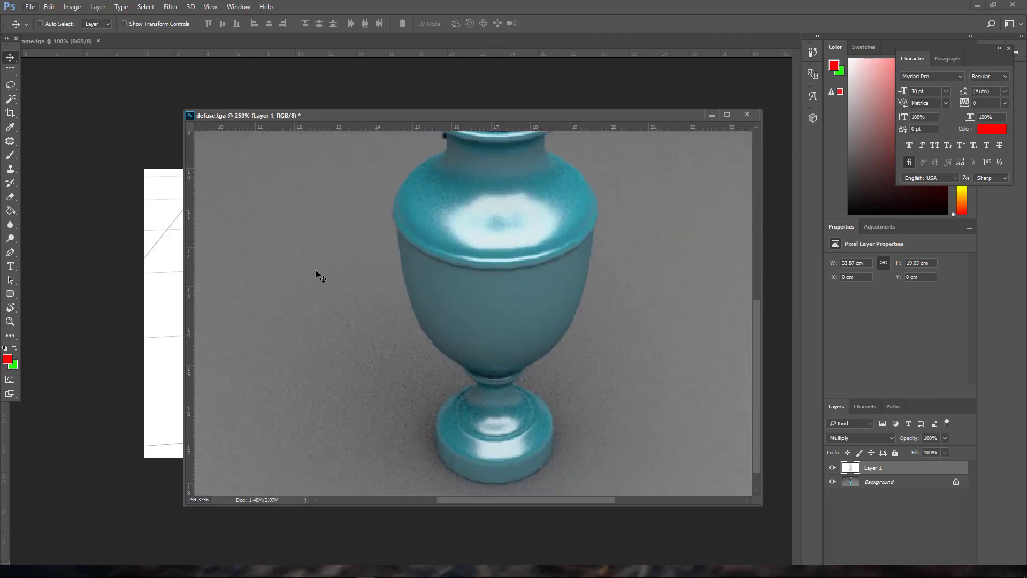
pyautogui.click(832, 468)
pyautogui.click(832, 468)
pyautogui.click(833, 468)
pyautogui.click(833, 468)
pyautogui.click(832, 468)
pyautogui.click(832, 469)
pyautogui.keyDown('alt'); pyautogui.scroll(-6, 410, 259); pyautogui.keyUp('alt')
pyautogui.keyDown('alt'); pyautogui.scroll(2, 507, 301); pyautogui.keyUp('alt')
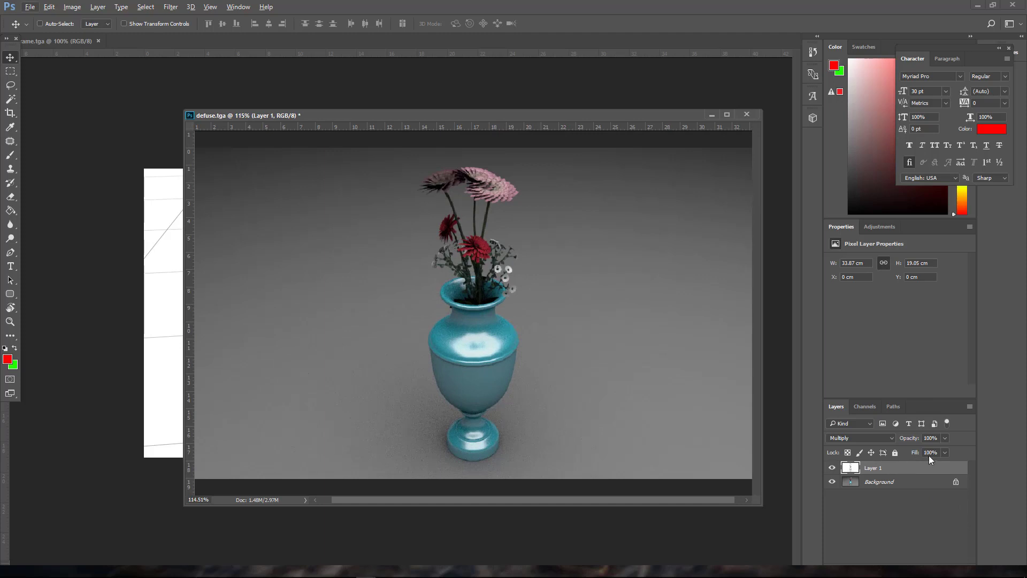
# Lower the occlusion layer's opacity to 53% to soften its shading over the vase
pyautogui.click(945, 438)
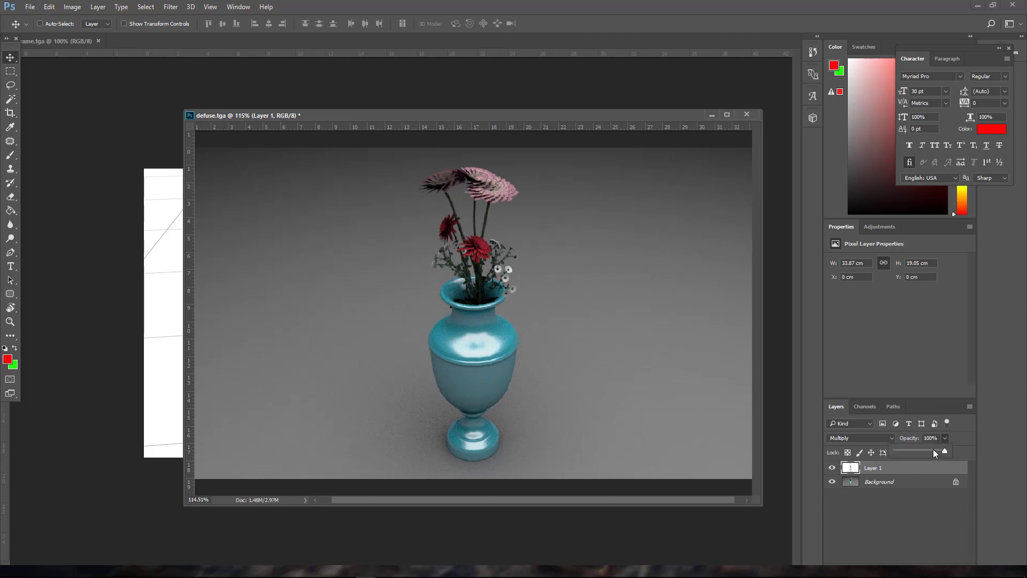
pyautogui.moveTo(923, 448); pyautogui.dragTo(923, 450)
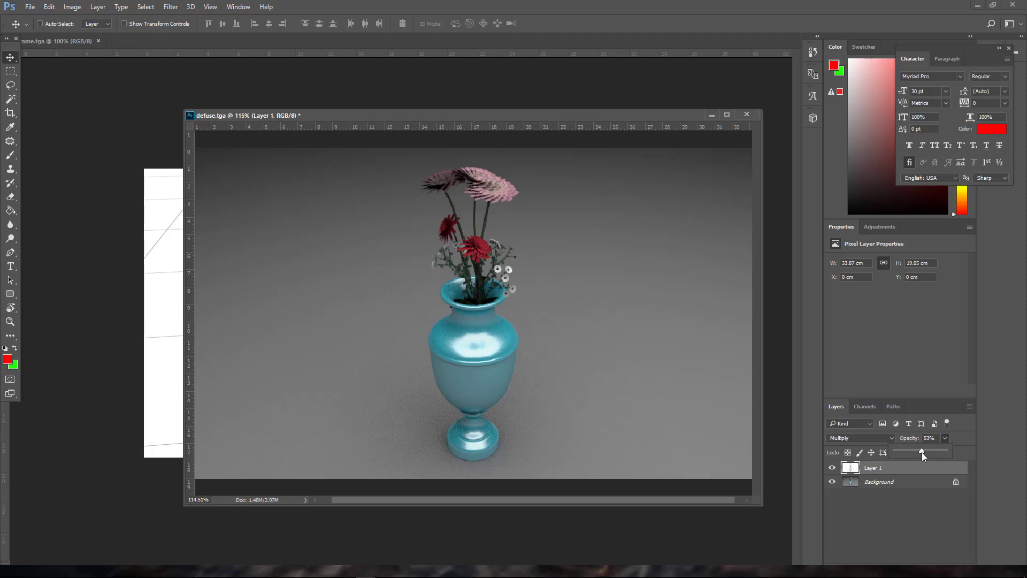
pyautogui.click(893, 507)
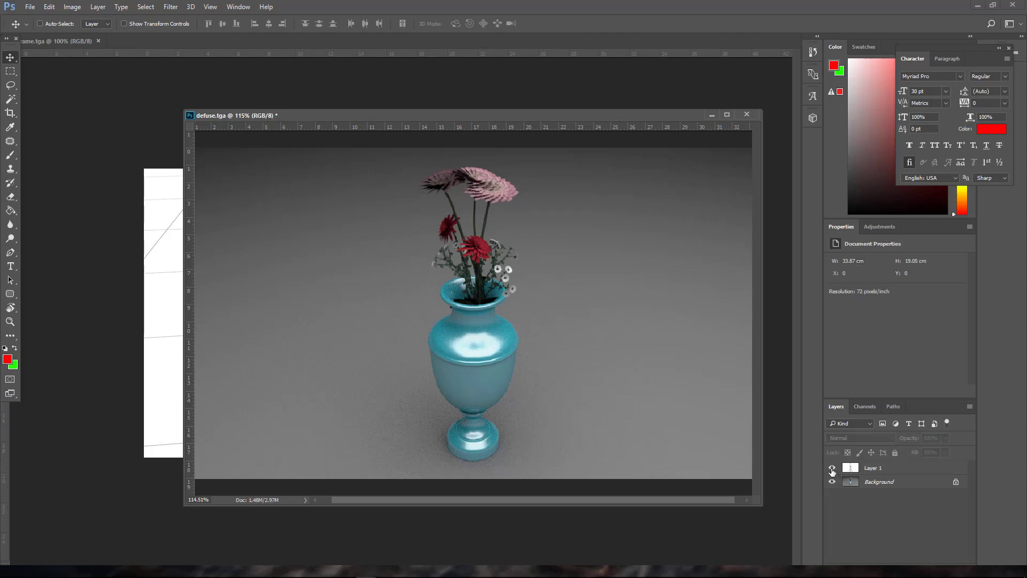
# Toggle the occlusion layer's visibility repeatedly to compare the vase with and without the softened shading
pyautogui.click(831, 469)
pyautogui.click(831, 468)
pyautogui.click(831, 468)
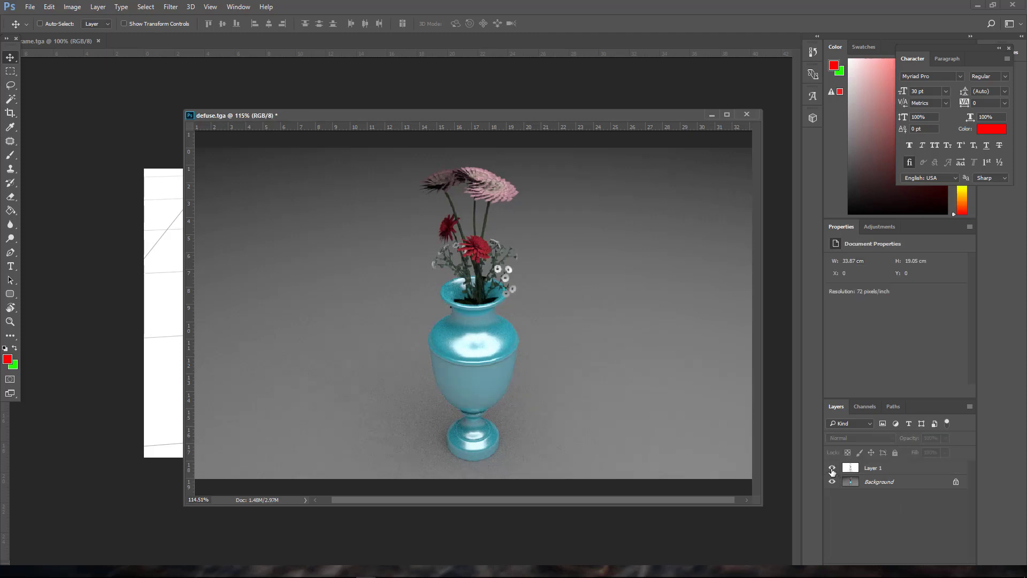
pyautogui.click(832, 469)
pyautogui.click(832, 468)
pyautogui.click(831, 469)
pyautogui.click(832, 468)
pyautogui.click(831, 469)
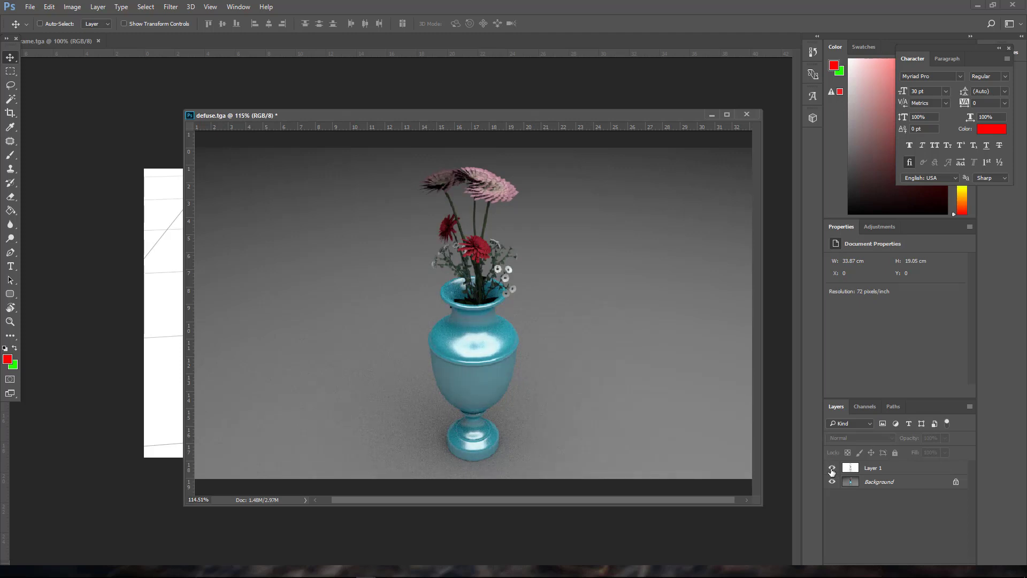
# Copy the wireframe image into defuse.tga as a new aligned layer above the occlusion layer and close wireframe.tga
pyautogui.click(897, 469)
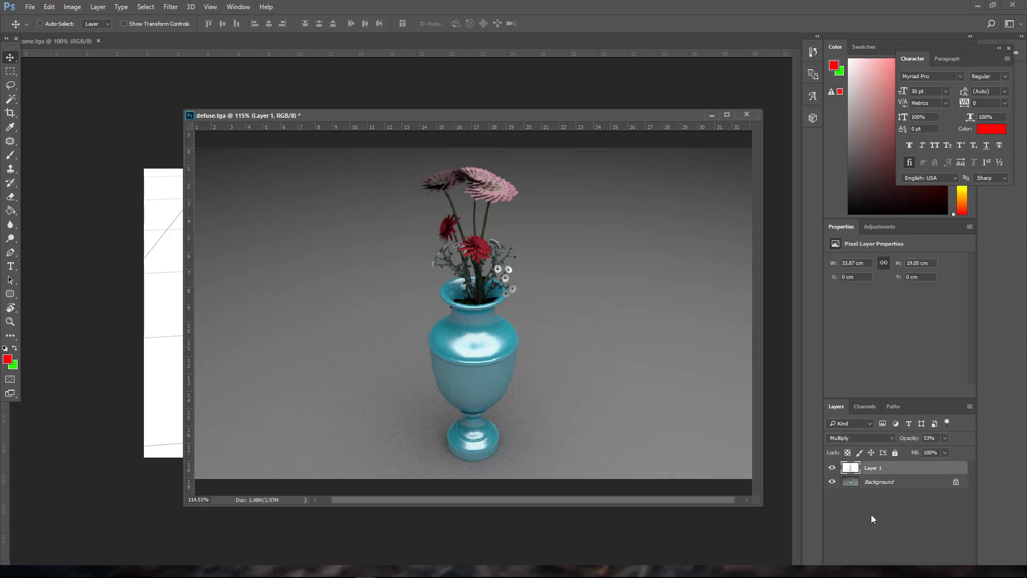
pyautogui.click(892, 483)
pyautogui.click(890, 469)
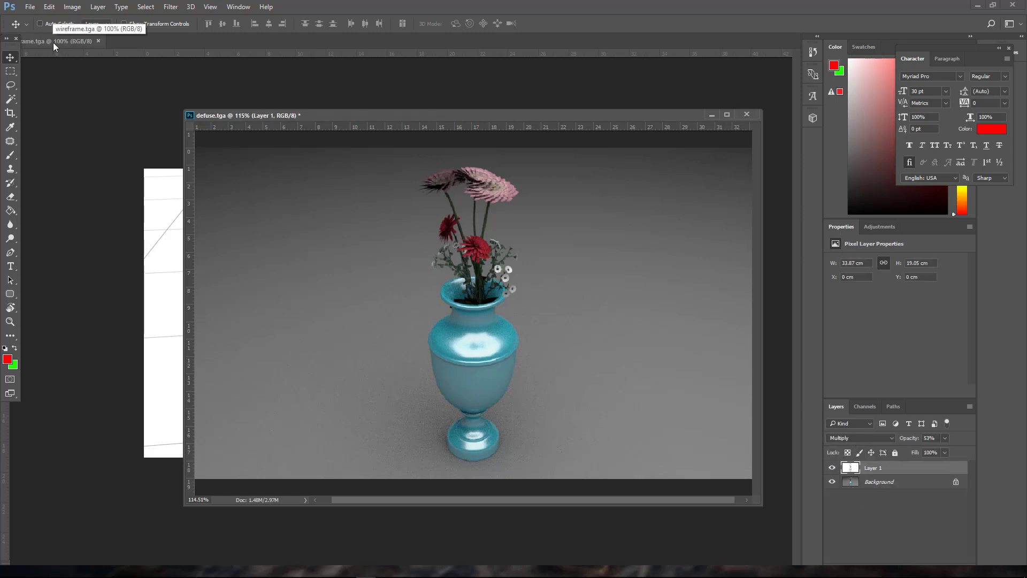
pyautogui.moveTo(53, 43); pyautogui.dragTo(435, 95)
pyautogui.moveTo(648, 317); pyautogui.dragTo(284, 395)
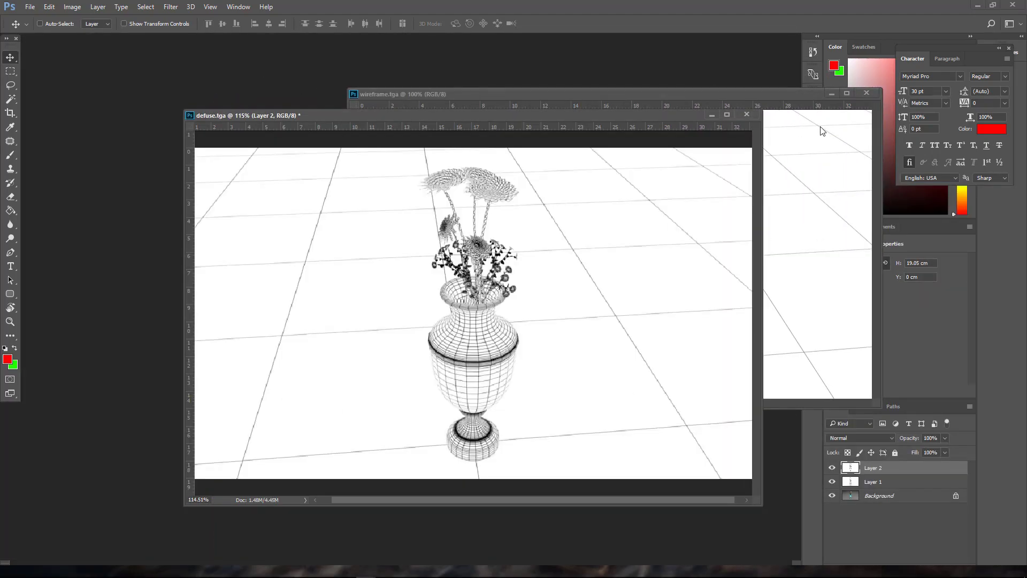
pyautogui.click(866, 93)
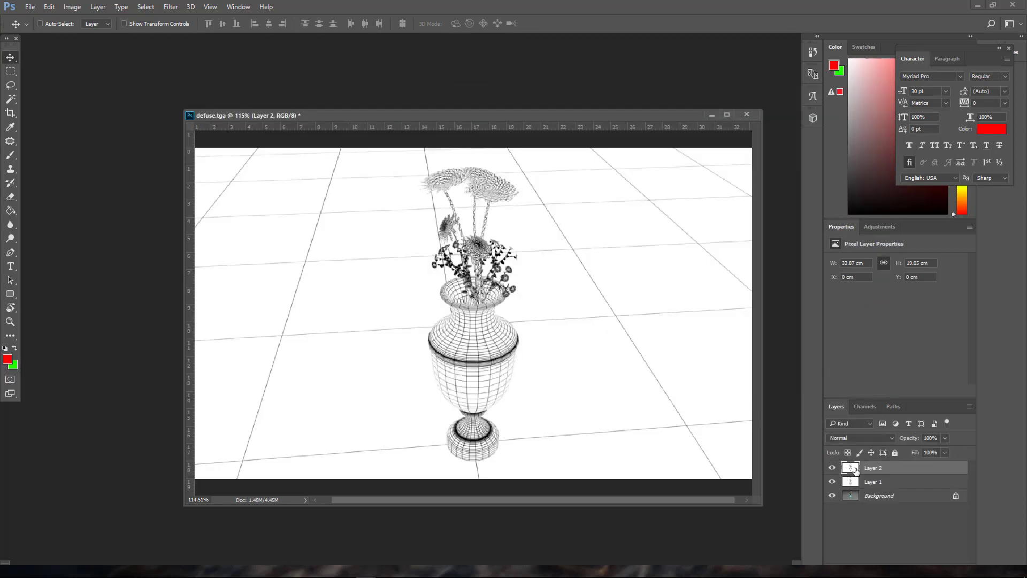
# Set the wireframe layer's blend mode to Multiply and compare the vase with the wireframe shown and hidden
pyautogui.click(854, 438)
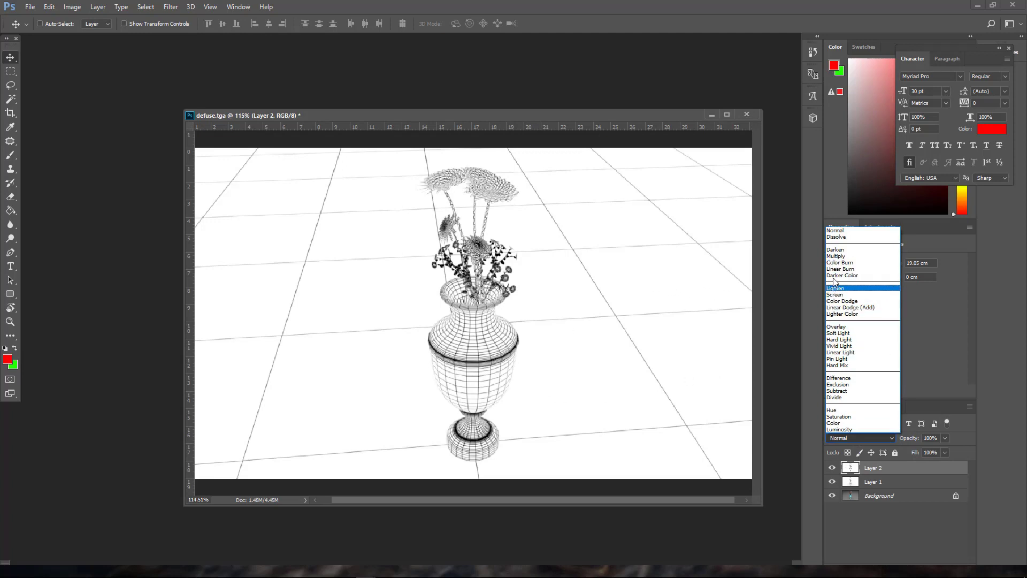
pyautogui.click(837, 257)
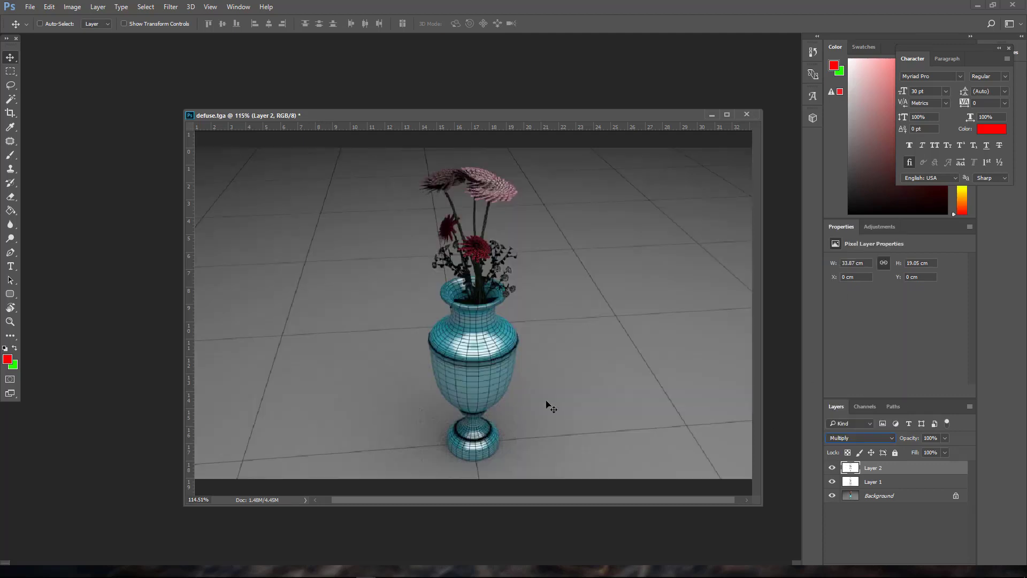
pyautogui.click(832, 468)
pyautogui.click(833, 467)
pyautogui.click(832, 467)
pyautogui.click(833, 467)
pyautogui.click(833, 467)
pyautogui.click(833, 468)
# Inspect the wireframe overlay on the vase close up and as a whole, switching the wireframe layer off and on
pyautogui.keyDown('alt'); pyautogui.scroll(8, 480, 462); pyautogui.keyUp('alt')
pyautogui.keyDown('alt'); pyautogui.scroll(-8, 483, 447); pyautogui.keyUp('alt')
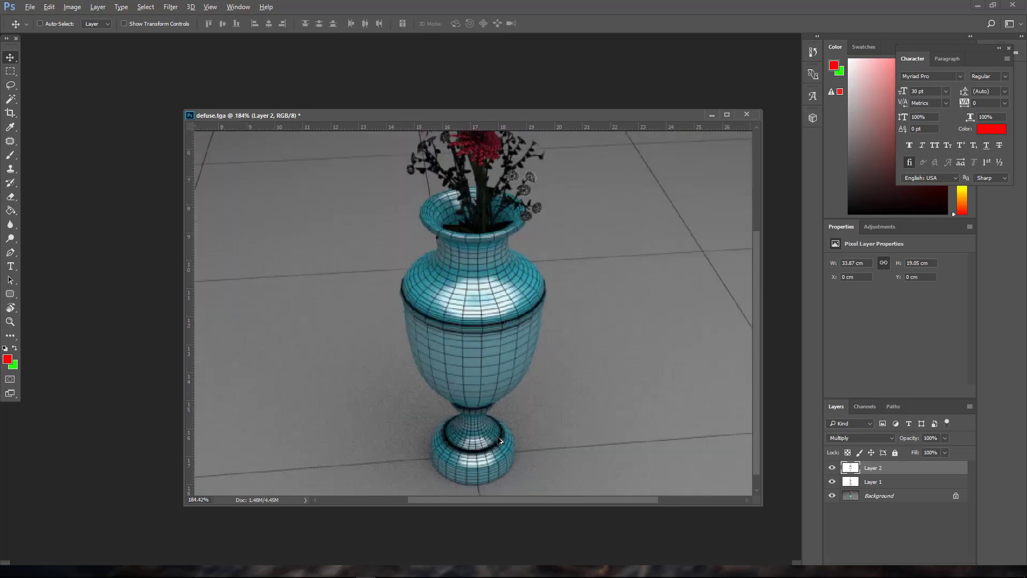
pyautogui.keyDown('alt'); pyautogui.scroll(-1, 620, 424); pyautogui.keyUp('alt')
pyautogui.keyDown('alt'); pyautogui.scroll(2, 541, 401); pyautogui.keyUp('alt')
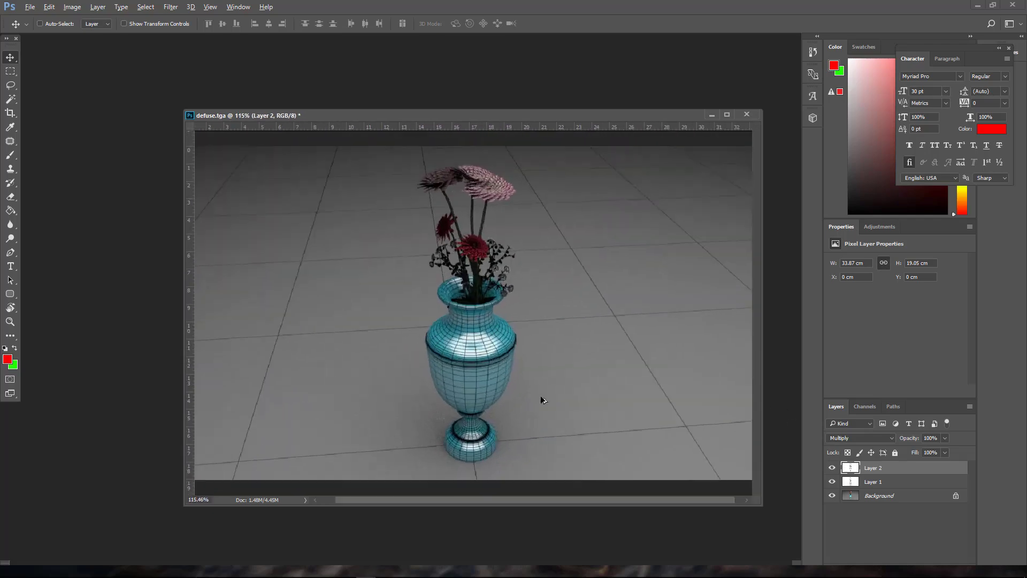
pyautogui.click(832, 467)
pyautogui.click(832, 467)
pyautogui.click(832, 467)
pyautogui.click(831, 467)
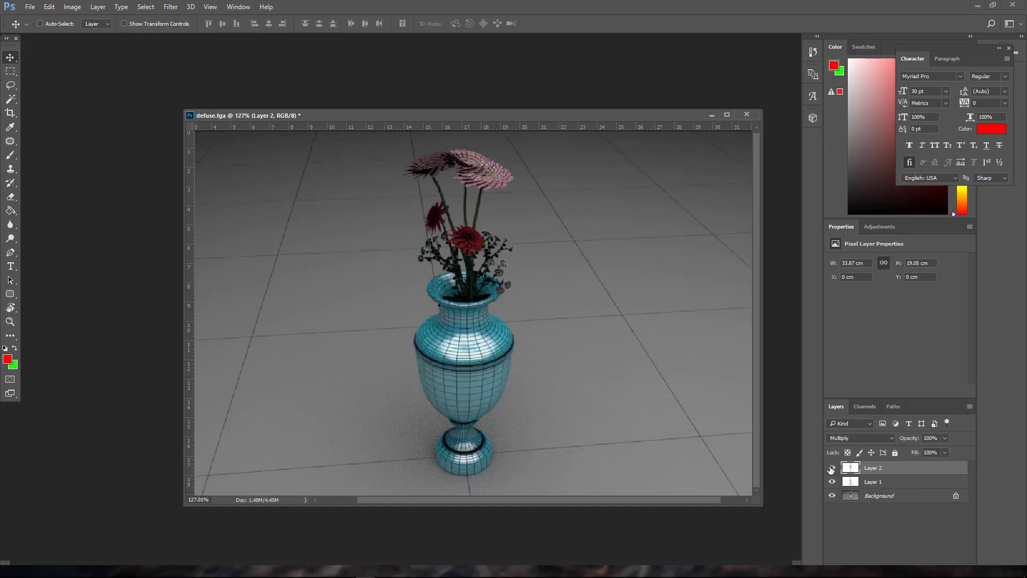
pyautogui.click(831, 467)
pyautogui.click(831, 468)
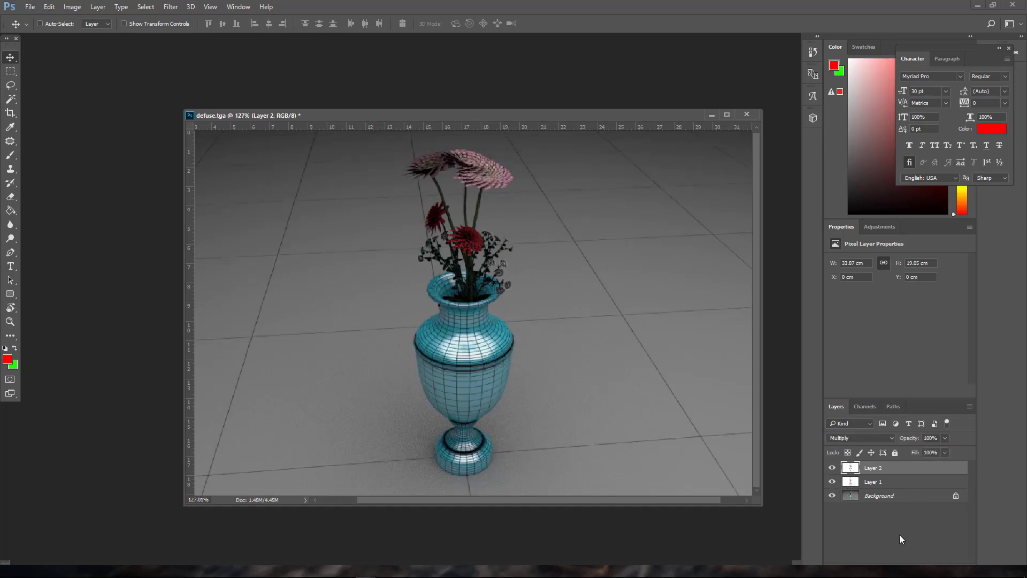